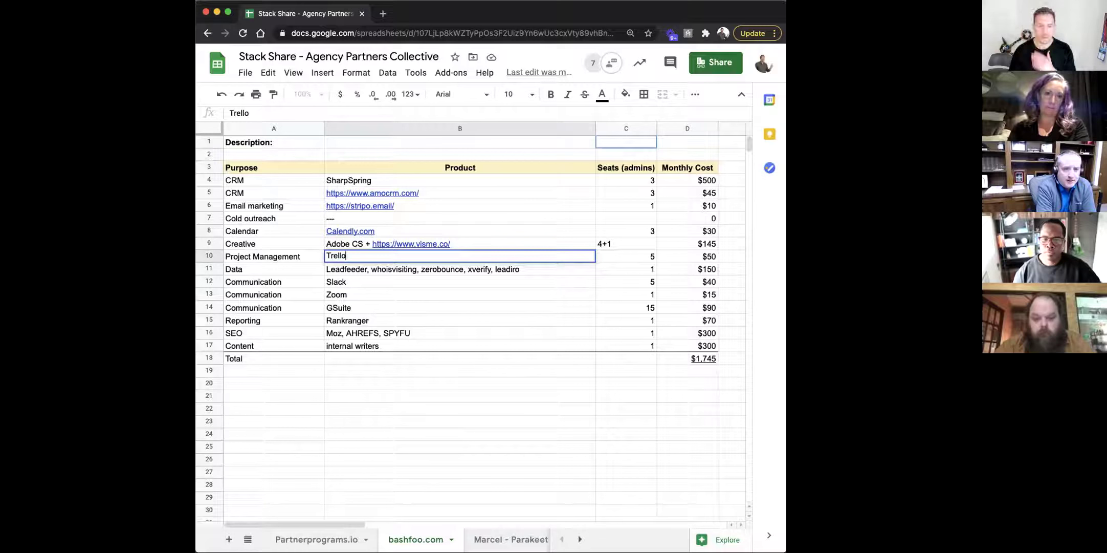
# Append .com to Trello in B10 so it becomes a Trello.com link.
pyautogui.click(406, 275)
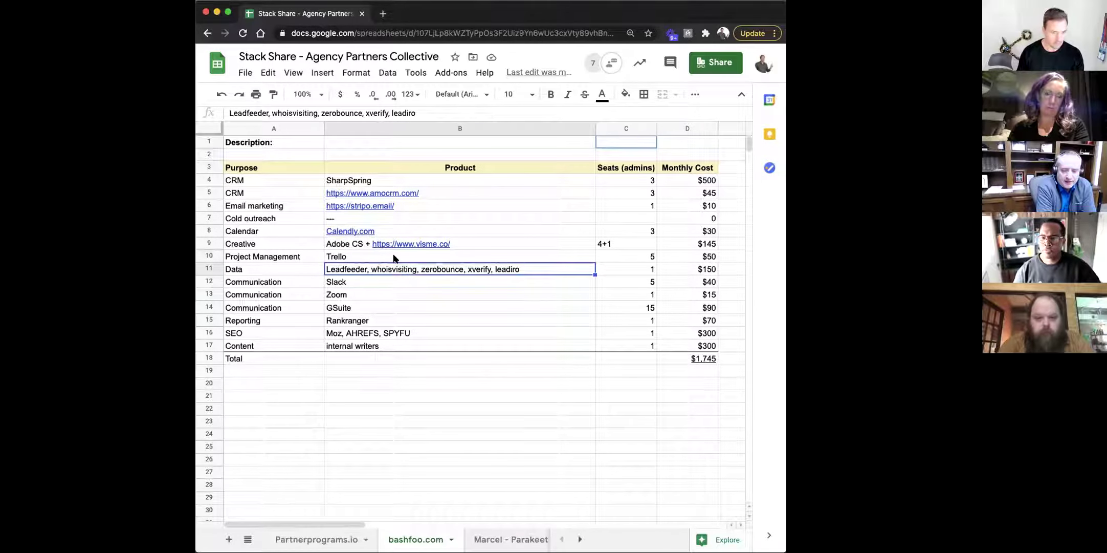
pyautogui.doubleClick(394, 258)
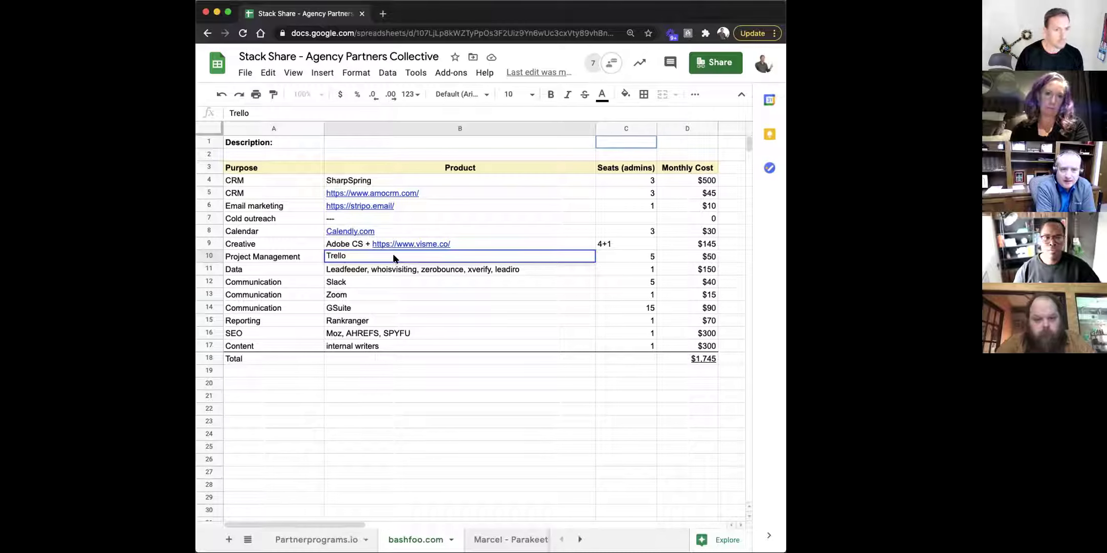
pyautogui.click(397, 277)
pyautogui.doubleClick(389, 256)
pyautogui.doubleClick(381, 254)
pyautogui.press('Right')
pyautogui.write('.com')
pyautogui.press('Return')
# Change Leadfeeder to Leadfeeder.com in the B11 product list, then select whoisvisiting.
pyautogui.click(209, 269)
pyautogui.rightClick(209, 269)
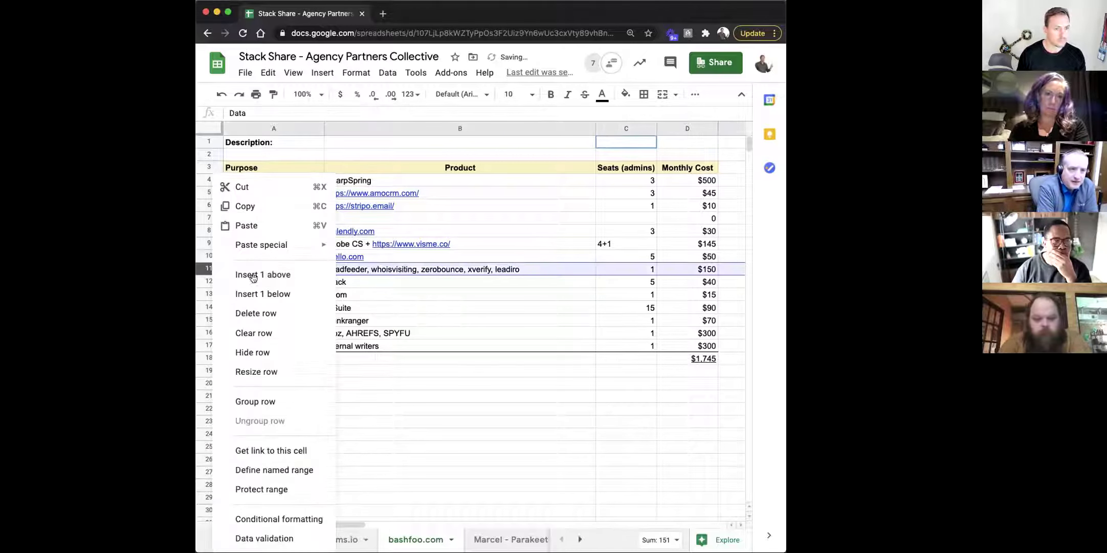
pyautogui.click(436, 302)
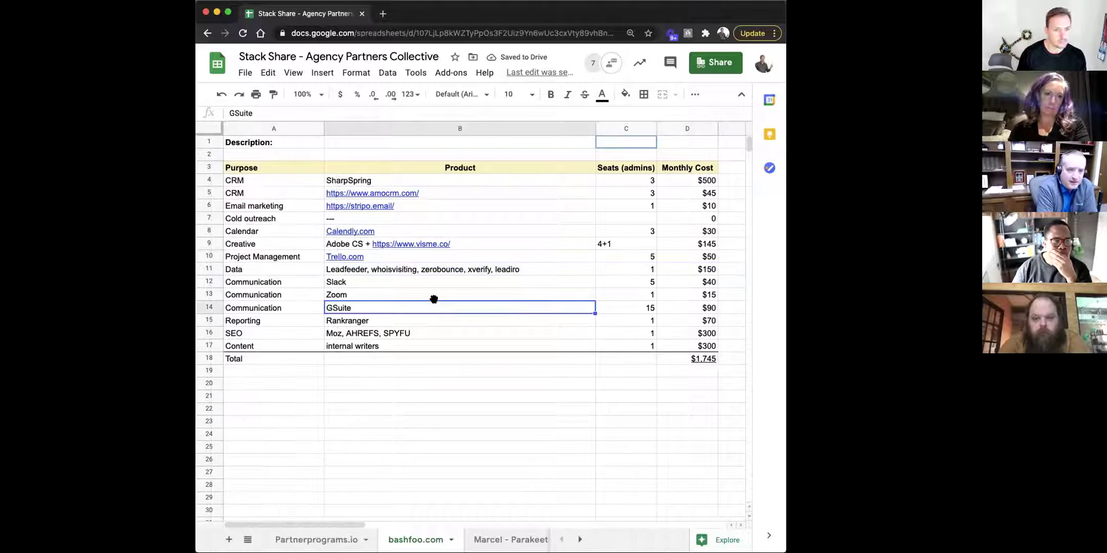
pyautogui.click(384, 271)
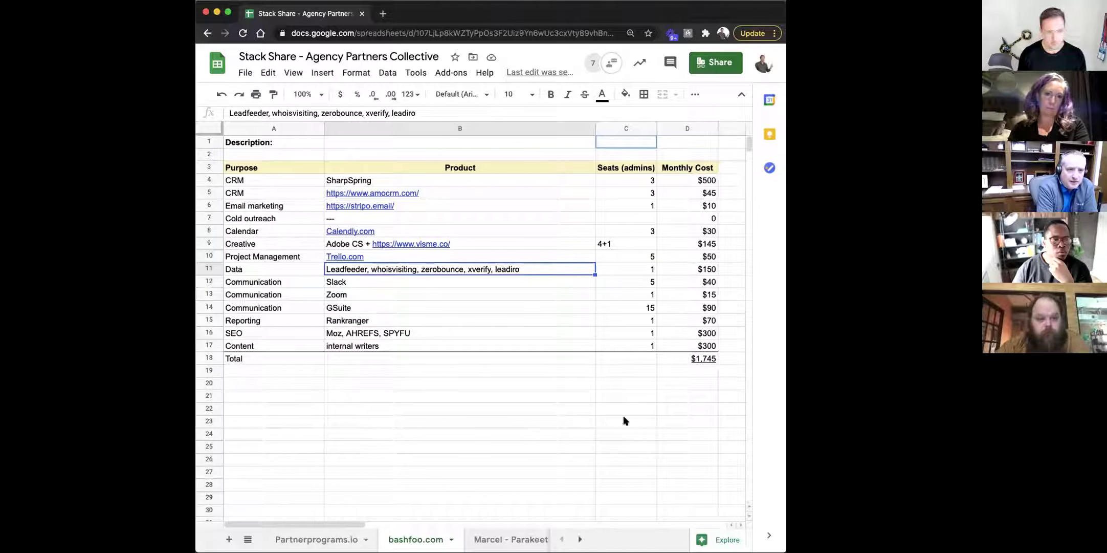
pyautogui.doubleClick(338, 270)
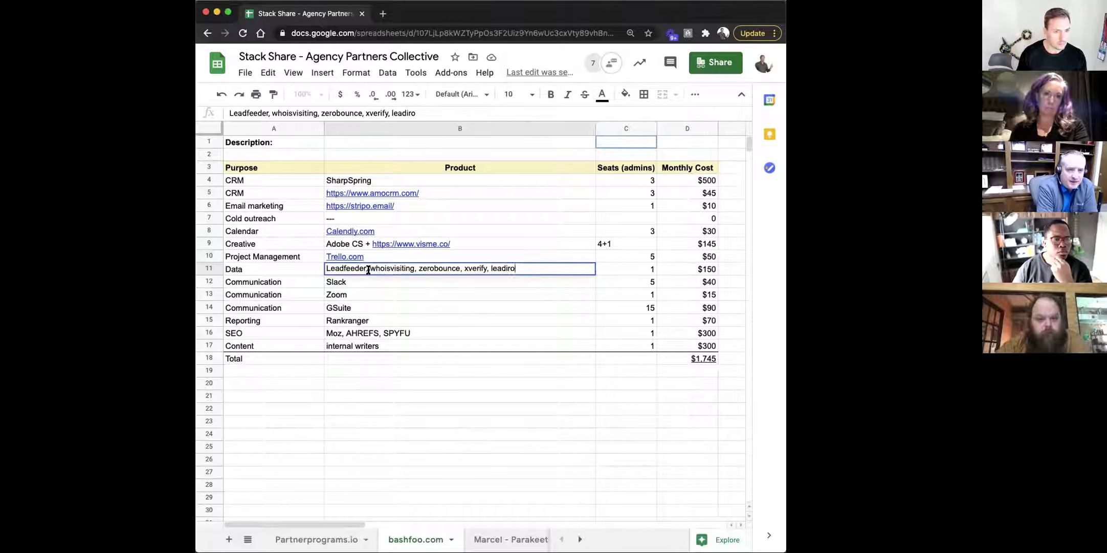
pyautogui.write('.com')
pyautogui.click(432, 267)
pyautogui.doubleClick(387, 267)
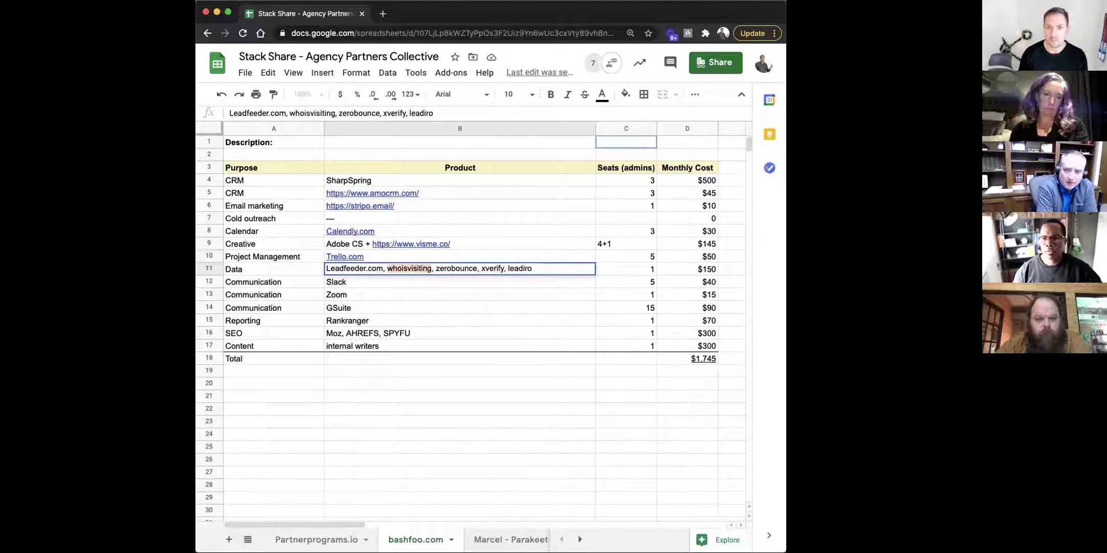
pyautogui.press('super+Tab')
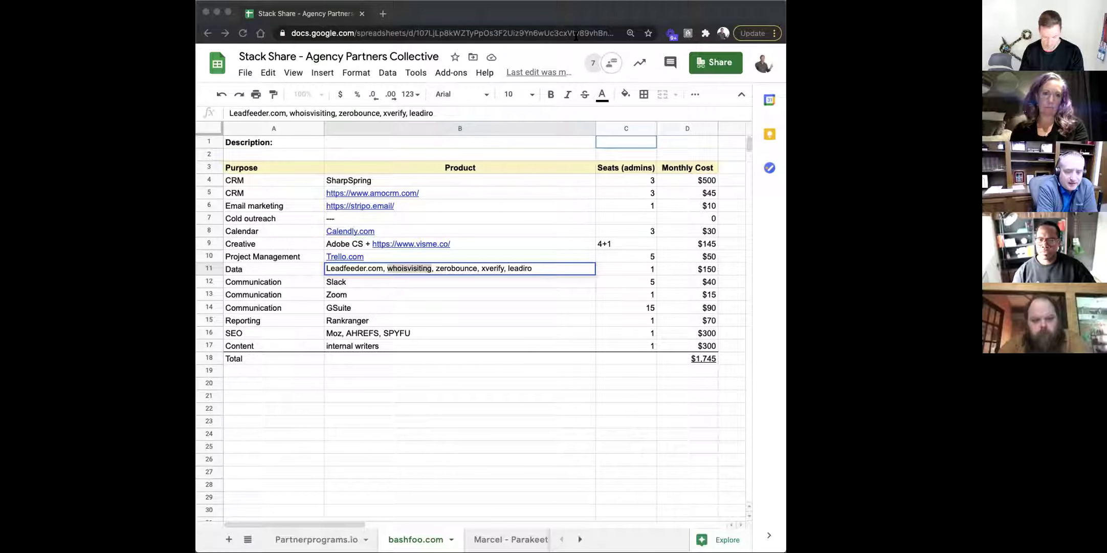
# Paste the whoisvisiting website link over the word whoisvisiting in B11.
pyautogui.press('super+Tab')
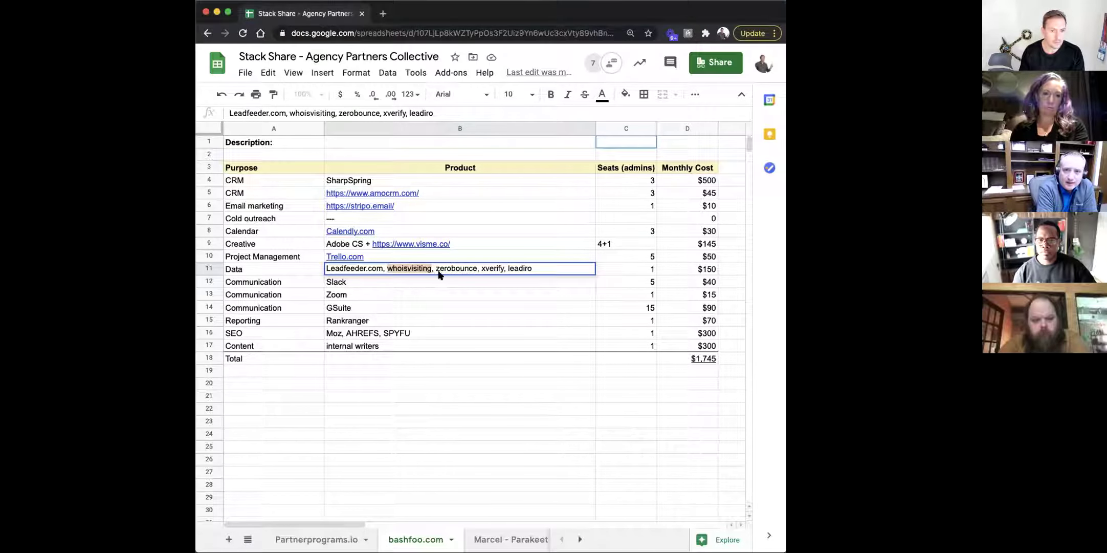
pyautogui.write('https://www.whoisvisiting.com/')
pyautogui.click(520, 410)
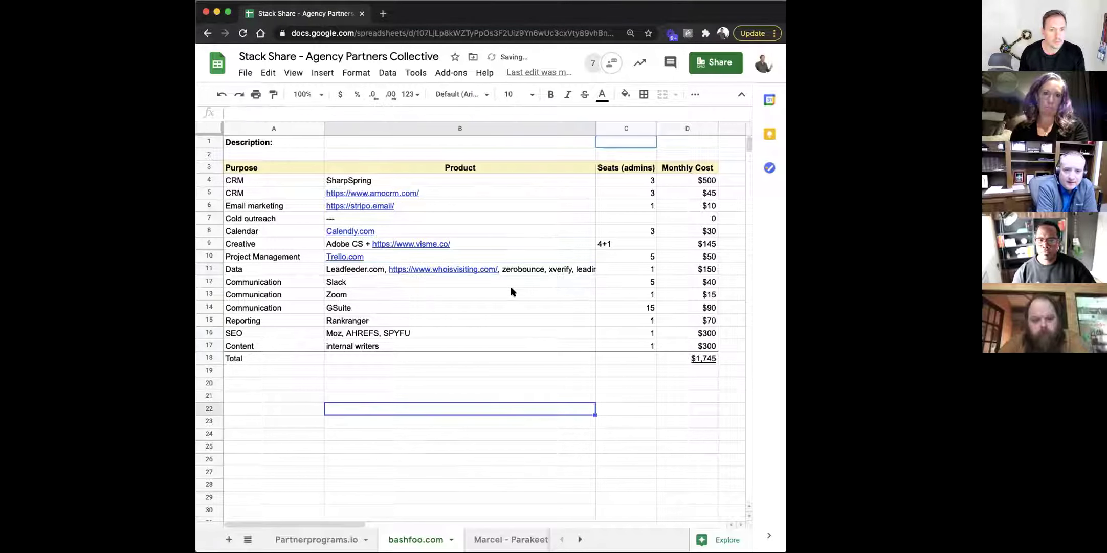
pyautogui.doubleClick(536, 268)
pyautogui.doubleClick(499, 267)
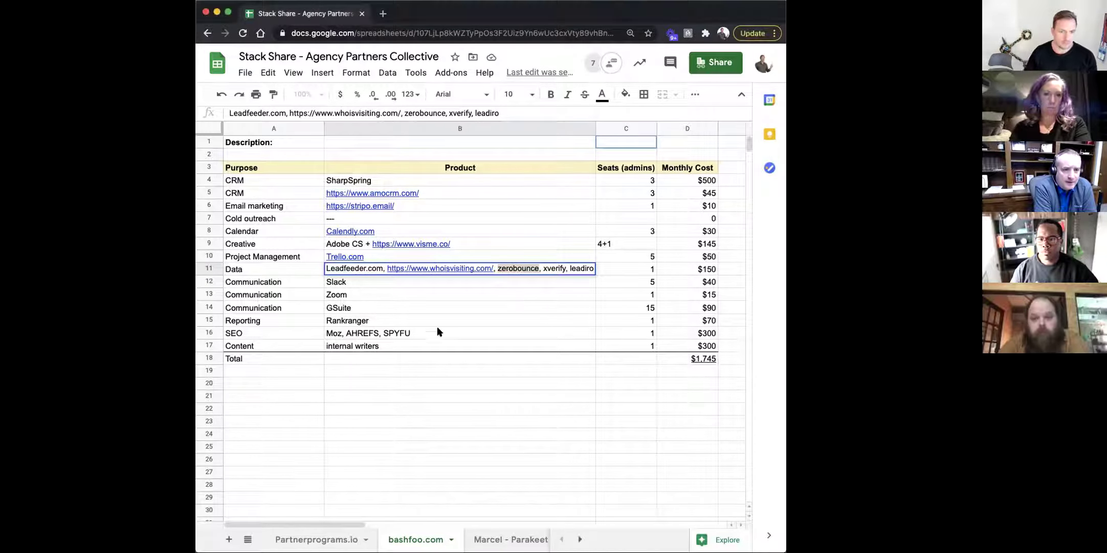
pyautogui.write('https://www.zerobounce.net/')
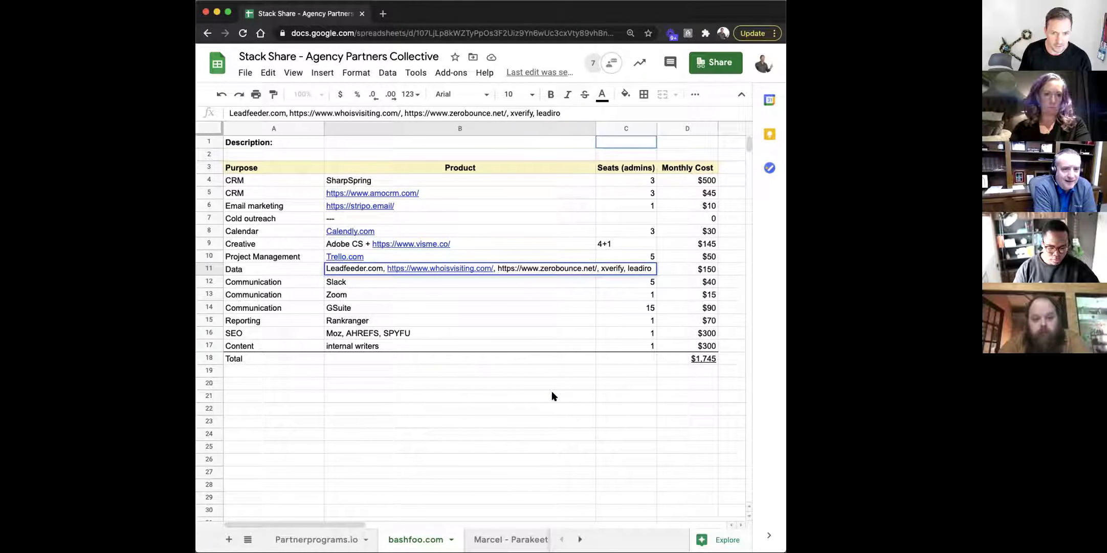
pyautogui.click(553, 395)
pyautogui.click(702, 348)
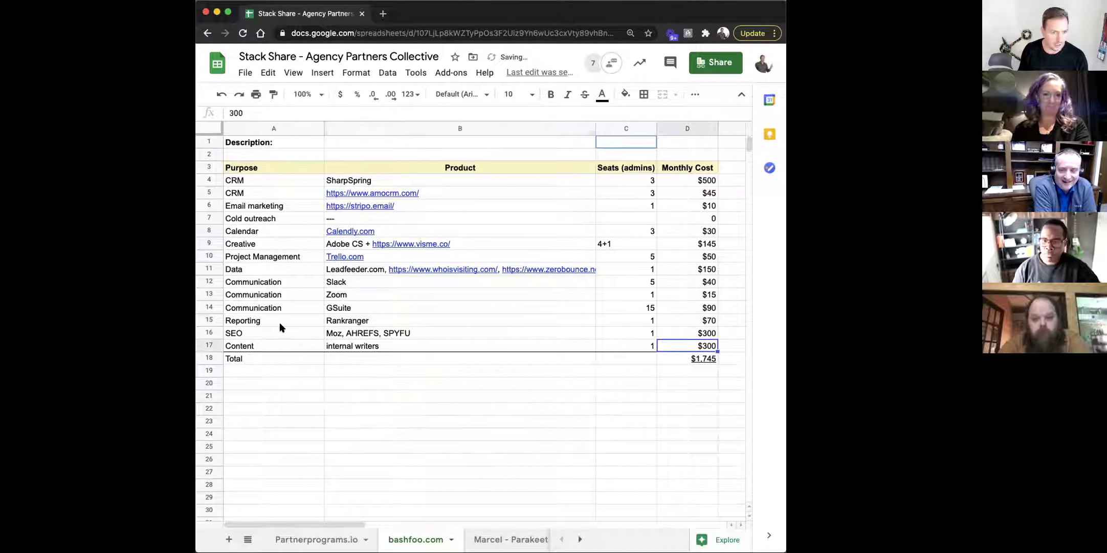
pyautogui.click(365, 256)
pyautogui.click(292, 441)
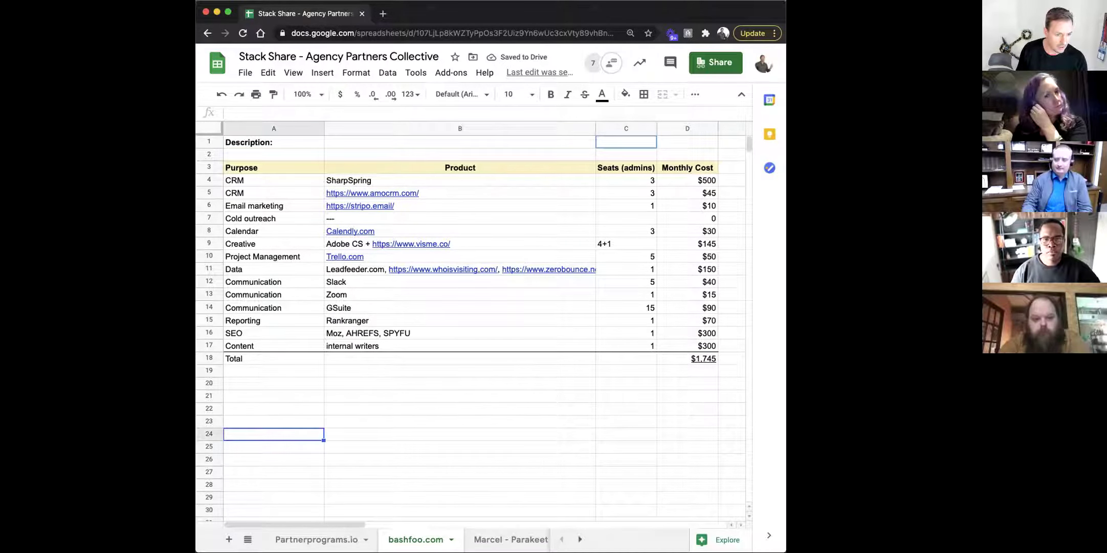
pyautogui.hotkey('alt', 'Up')
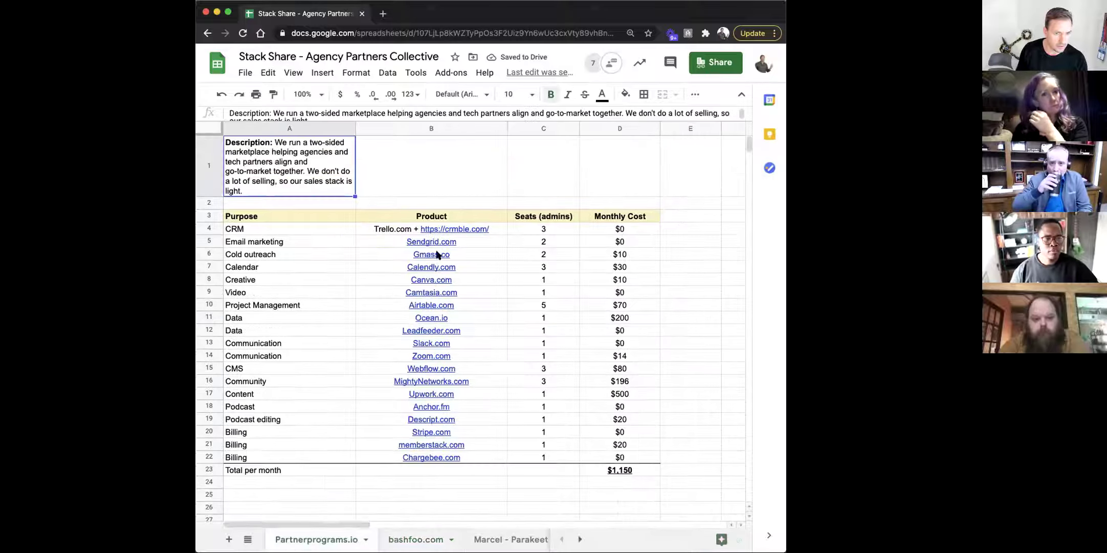
pyautogui.click(492, 228)
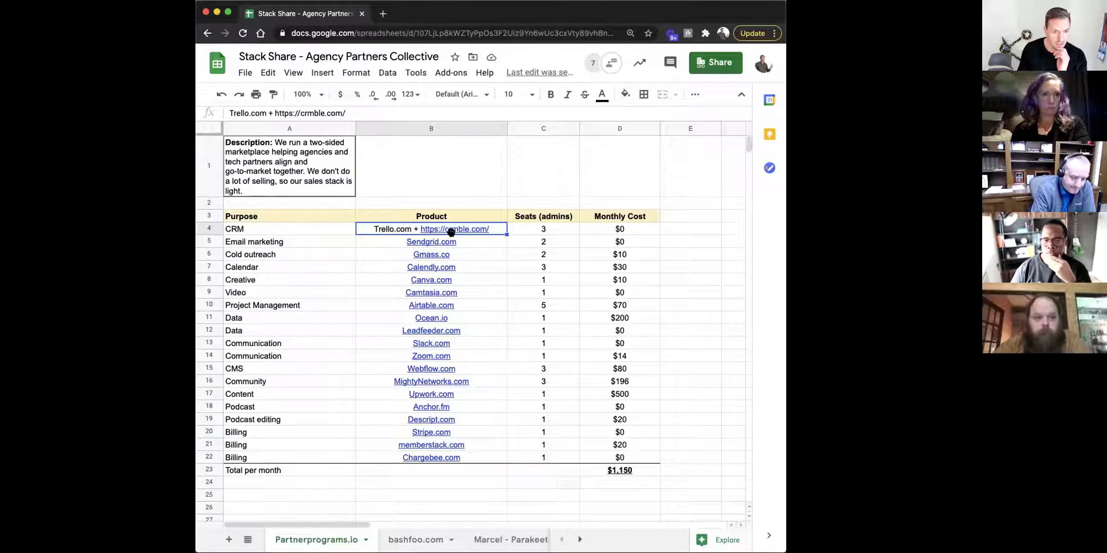
pyautogui.click(416, 538)
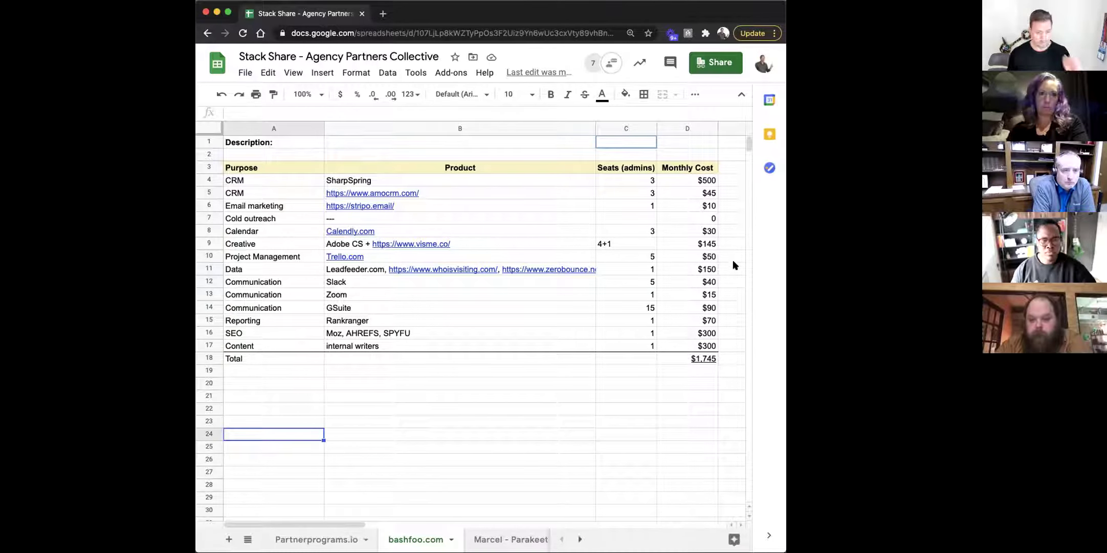
pyautogui.hscroll(3, 399, 539)
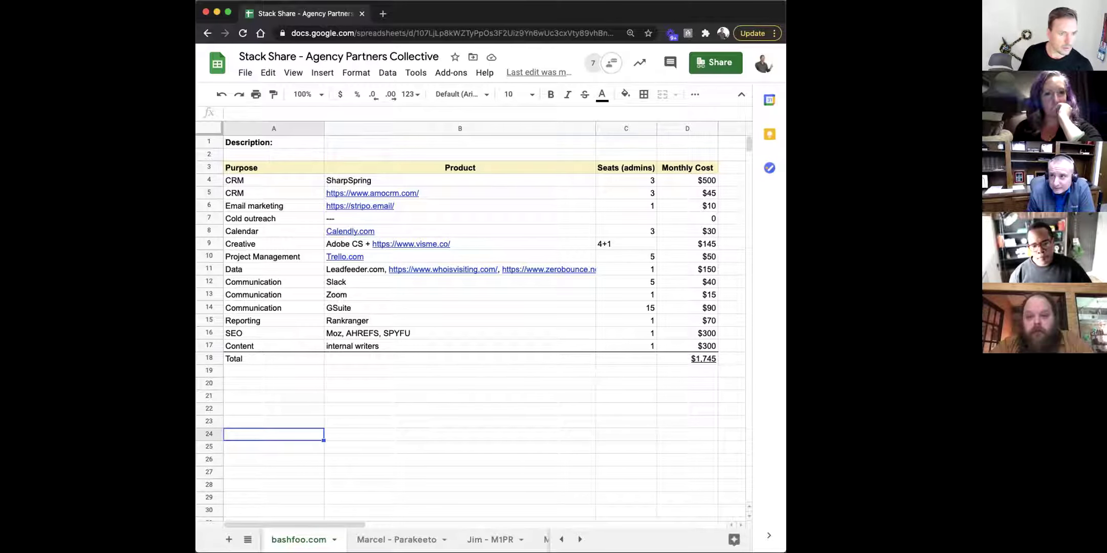
# Switch to the Marcel - Parakeeto tab and widen the browser window for more columns.
pyautogui.click(394, 538)
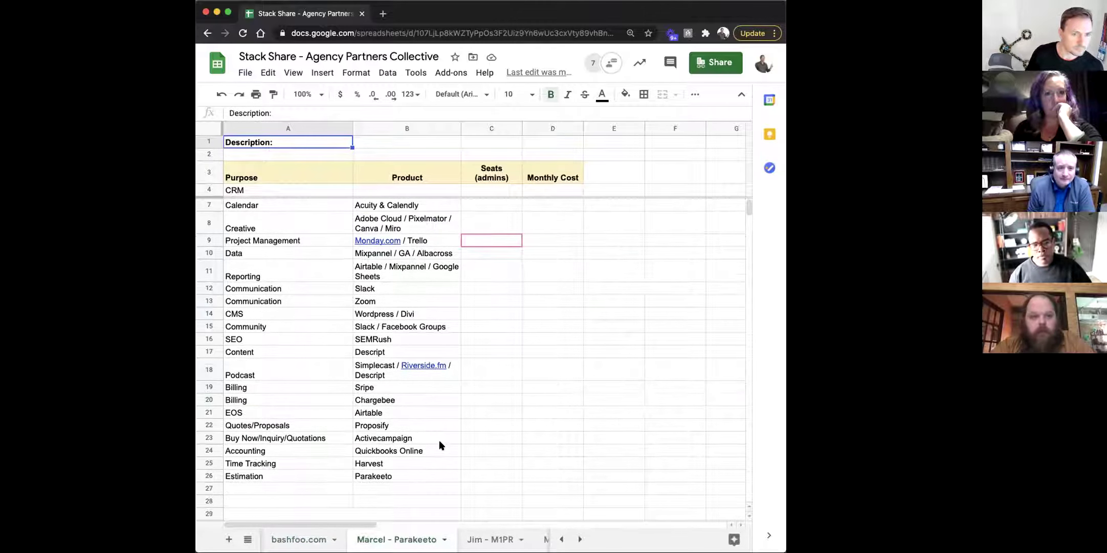
pyautogui.scroll(-1, 439, 445)
pyautogui.scroll(2, 439, 445)
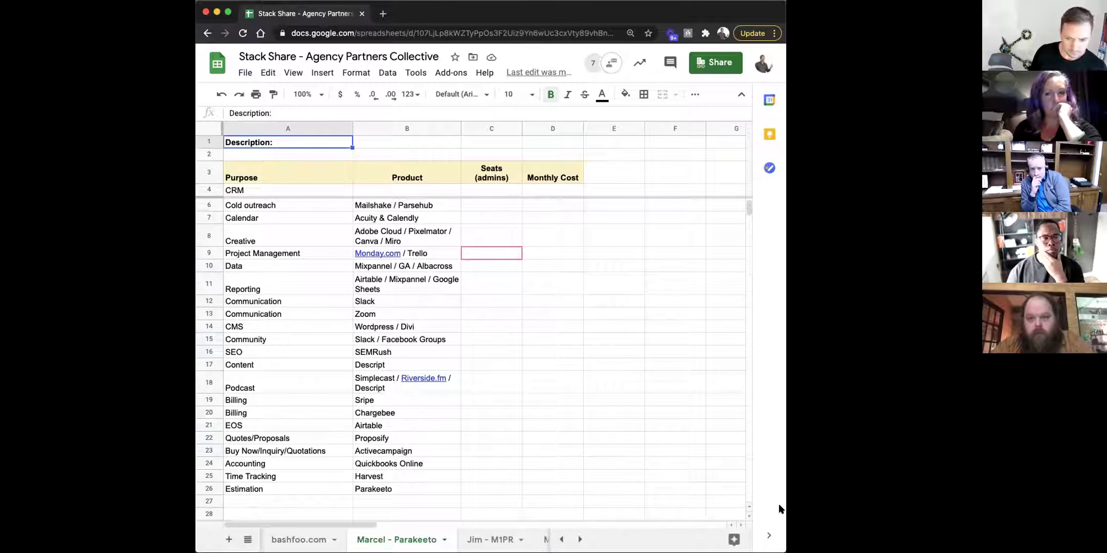
pyautogui.moveTo(786, 497); pyautogui.dragTo(969, 421)
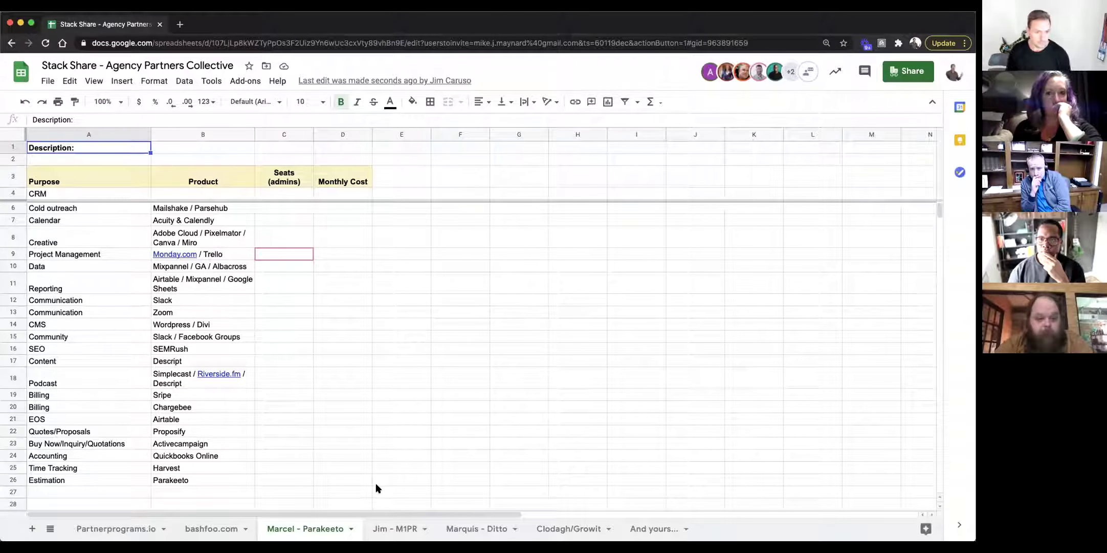
# Go via the Jim - M1PR tab to the Marquis - Ditto tab.
pyautogui.click(386, 529)
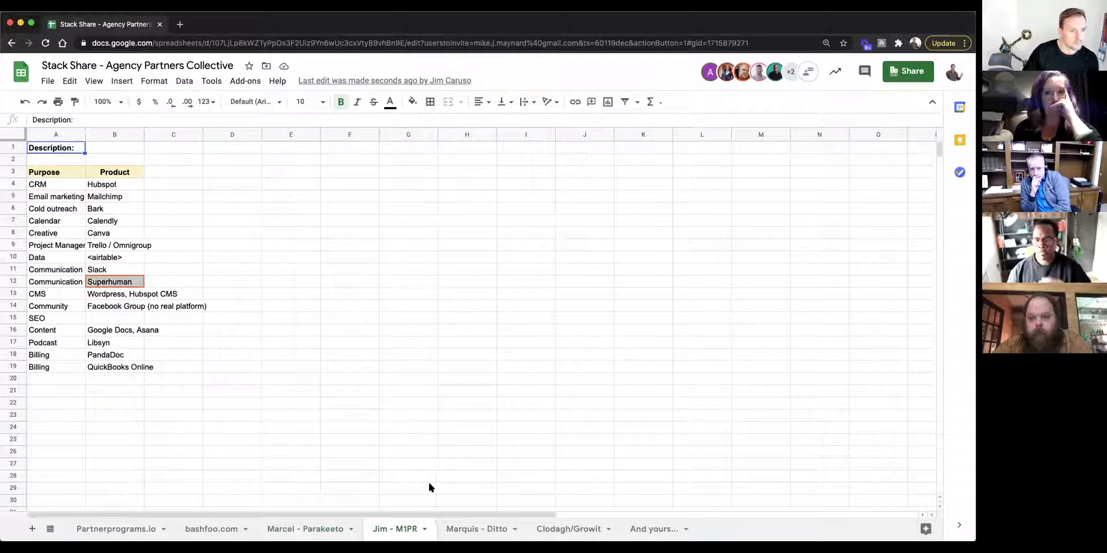
pyautogui.click(467, 532)
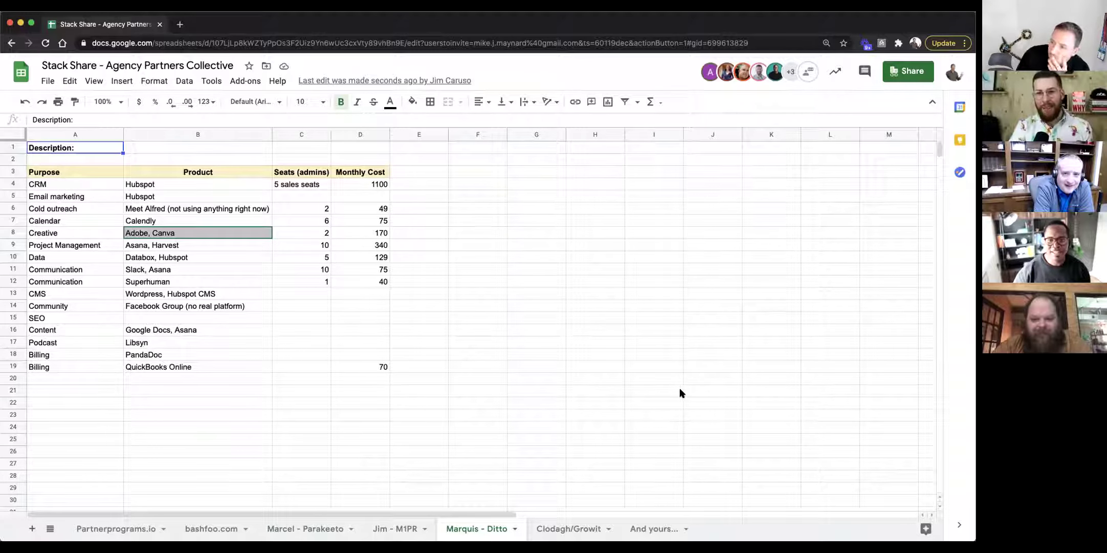
pyautogui.click(310, 529)
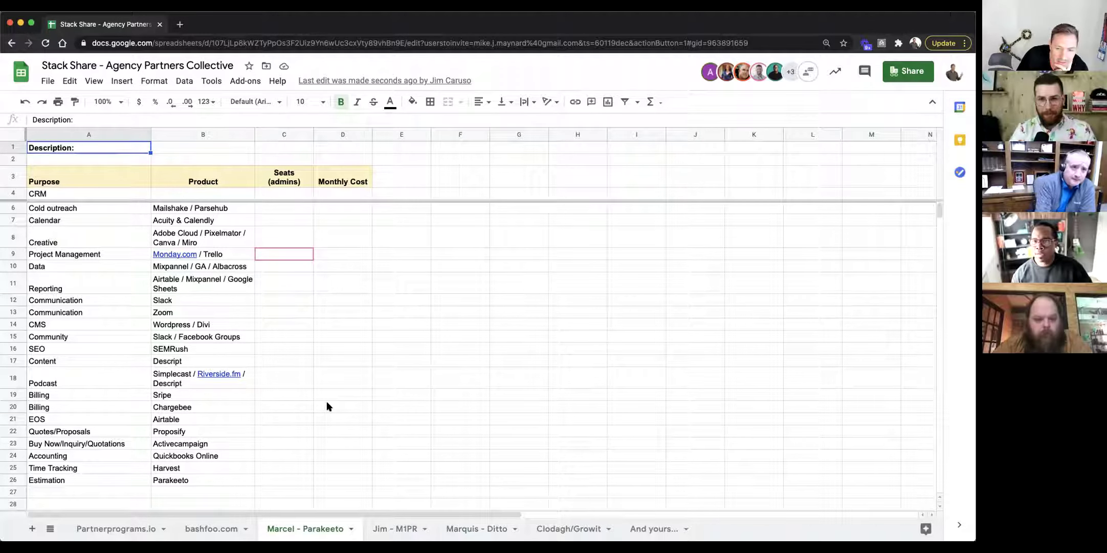
pyautogui.click(466, 532)
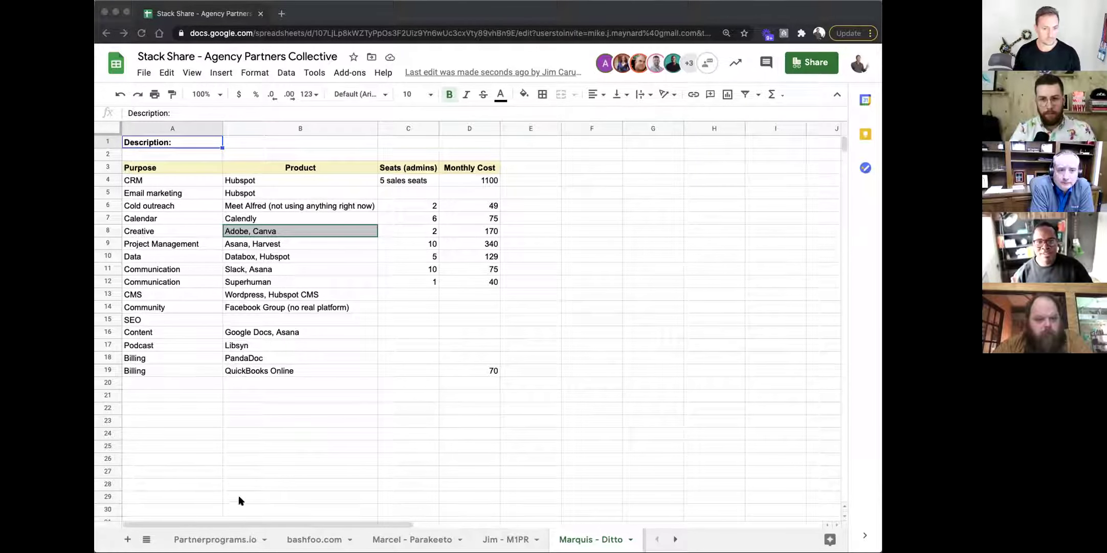
# Paste the Meet Alfred link into the Cold outreach cell B6 and trim its path.
pyautogui.click(466, 225)
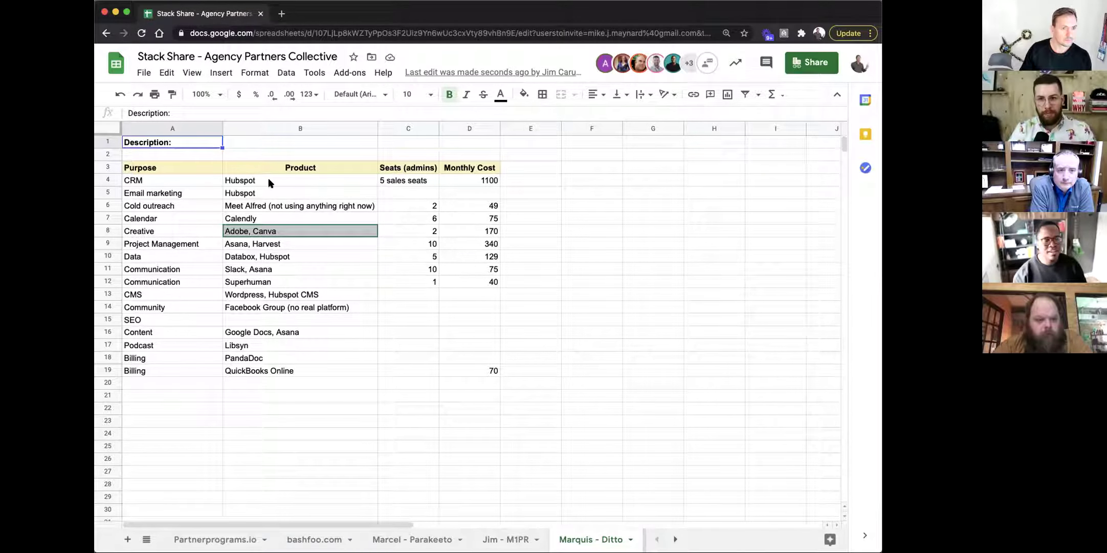
pyautogui.click(252, 205)
pyautogui.write('https://meetalfred.com/app/?team=690')
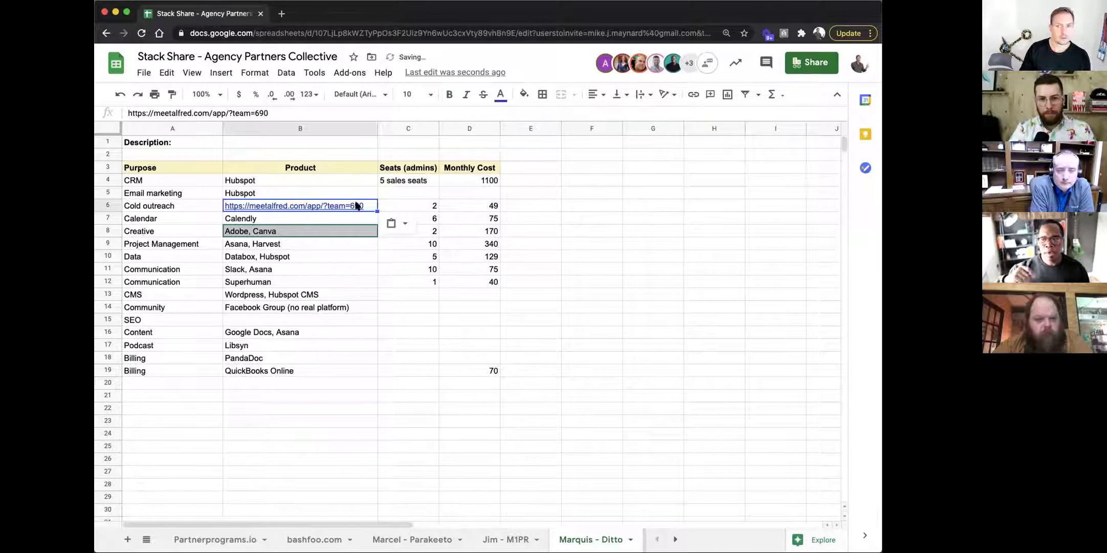
pyautogui.doubleClick(340, 204)
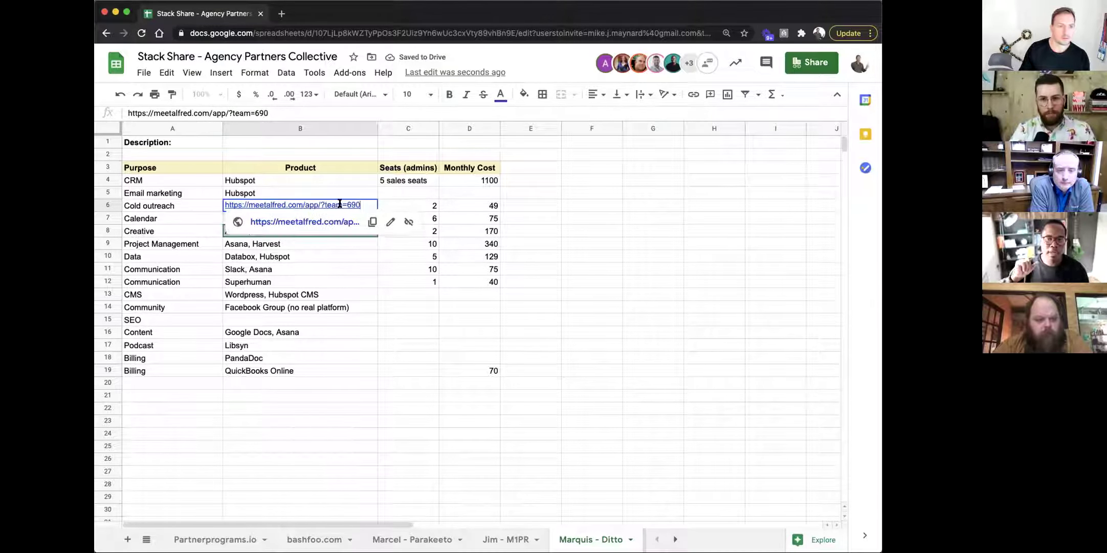
pyautogui.click(306, 205)
pyautogui.keyDown('shift'); pyautogui.click(370, 205); pyautogui.keyUp('shift')
pyautogui.press('BackSpace')
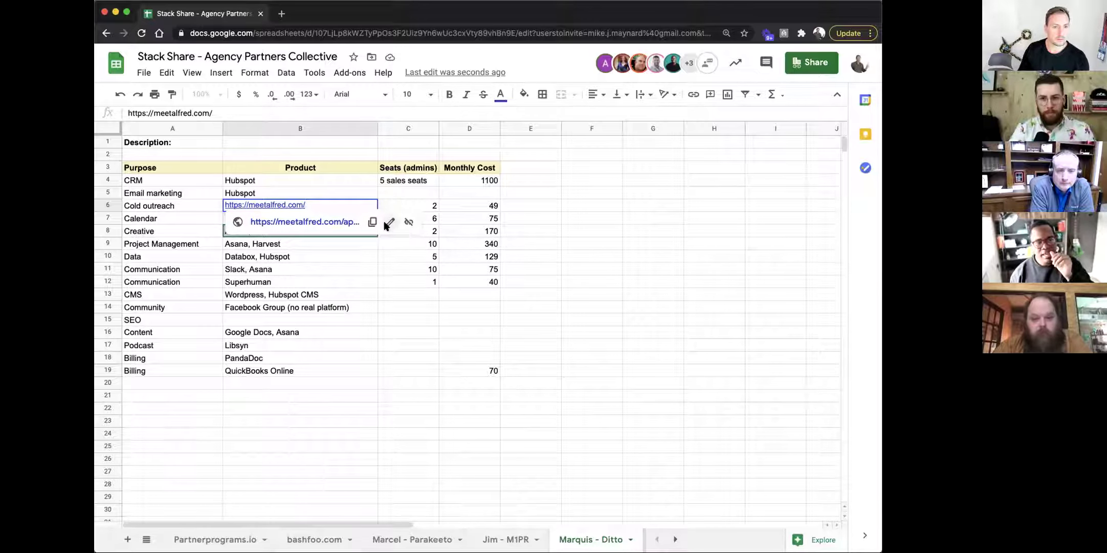
pyautogui.click(389, 222)
pyautogui.click(364, 274)
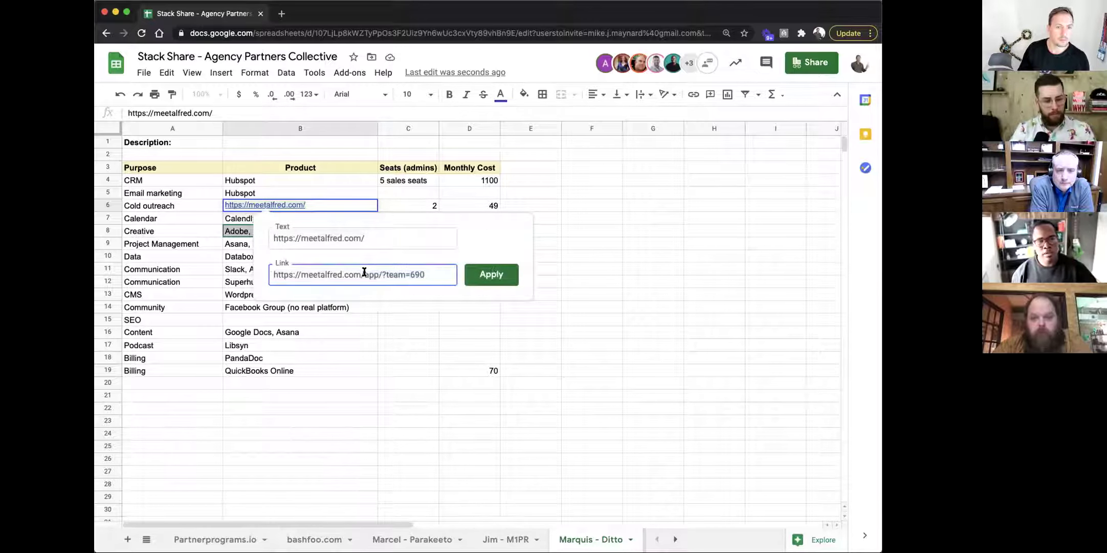
pyautogui.keyDown('shift'); pyautogui.click(445, 274); pyautogui.keyUp('shift')
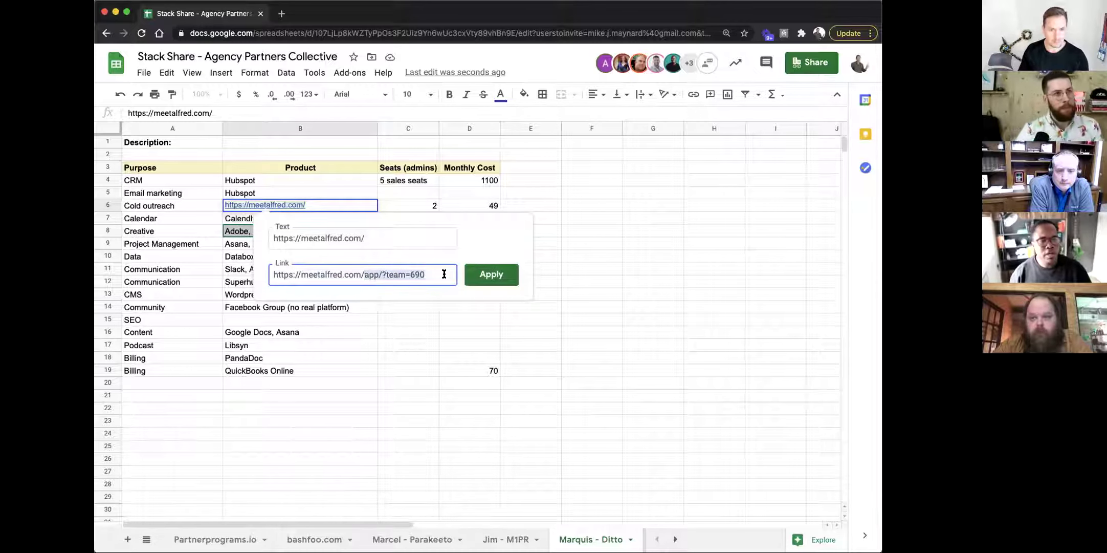
pyautogui.press('BackSpace')
pyautogui.click(490, 274)
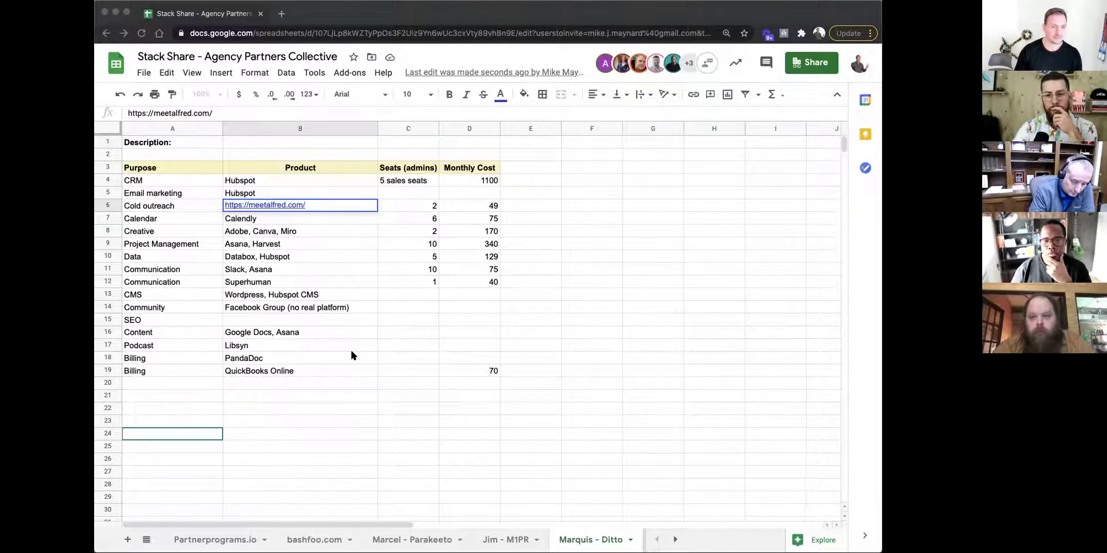
pyautogui.press('super+Tab')
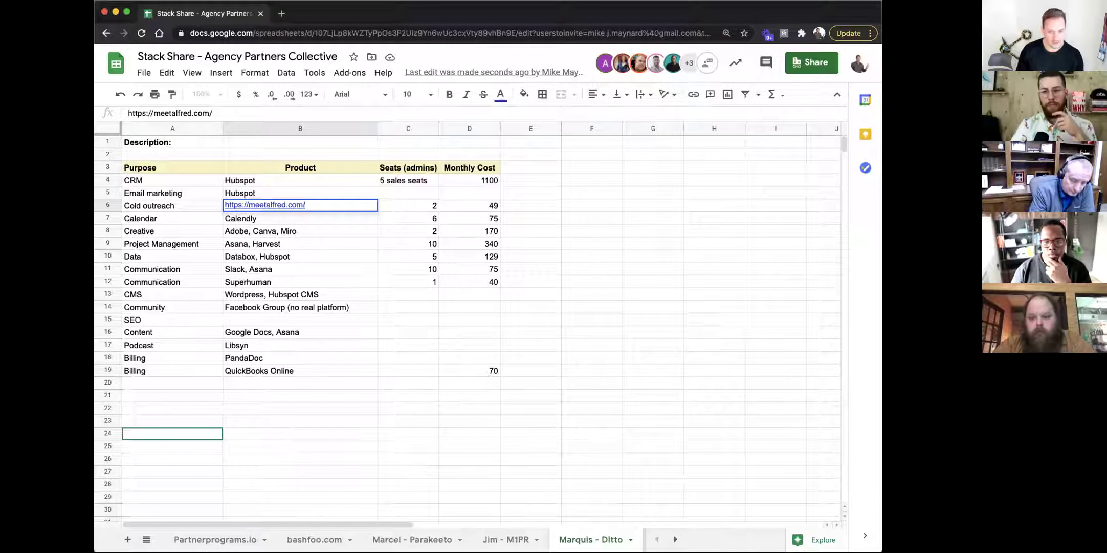
pyautogui.hscroll(3, 631, 539)
pyautogui.hscroll(2, 634, 538)
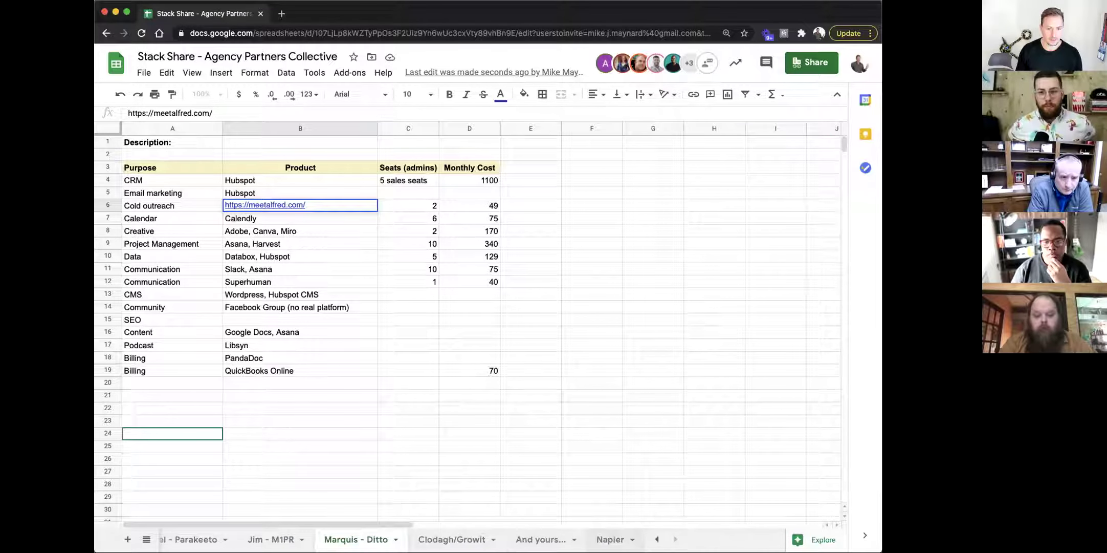
pyautogui.click(610, 539)
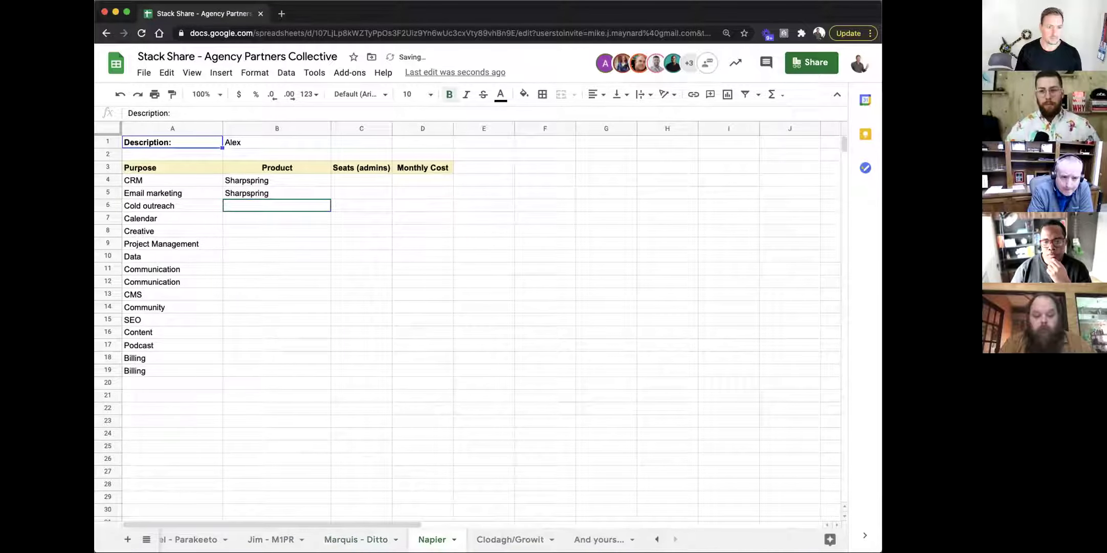
pyautogui.hotkey('ctrl', 'shift', 'pagedown')
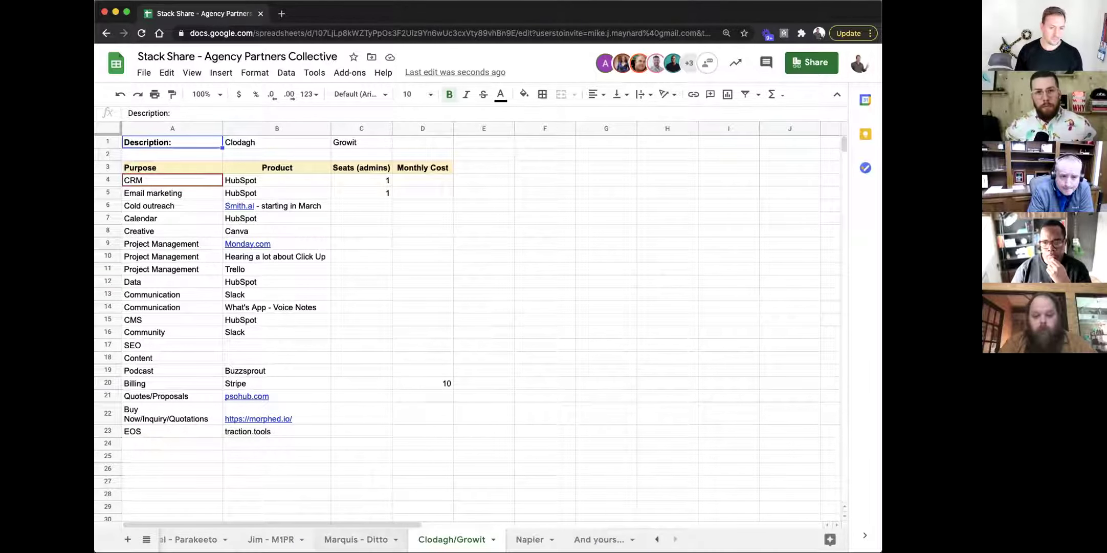
pyautogui.click(372, 539)
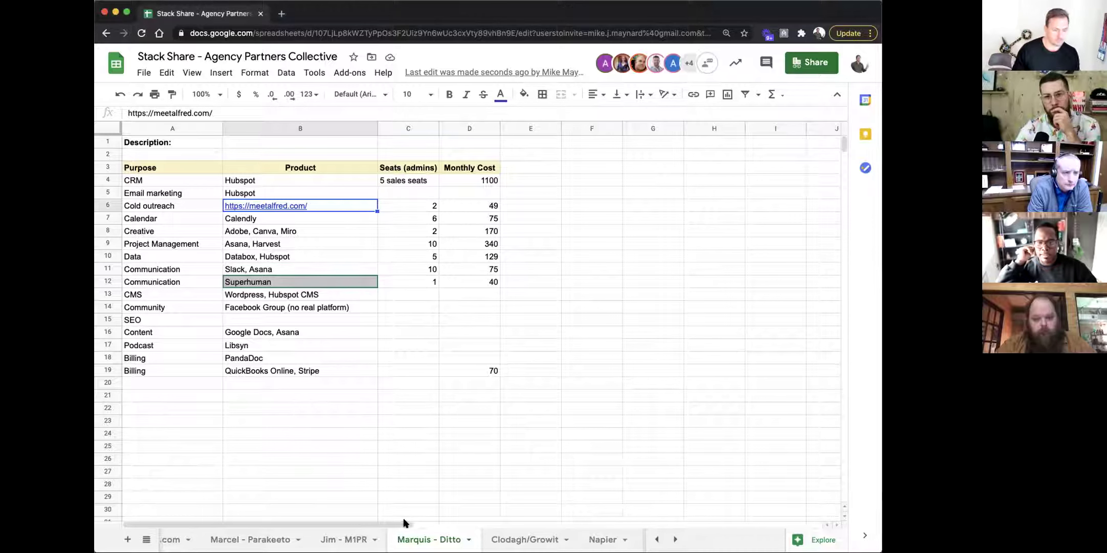
# Leave the edited link, check Superhuman in B12, and go to the Parakeeto tab.
pyautogui.click(283, 414)
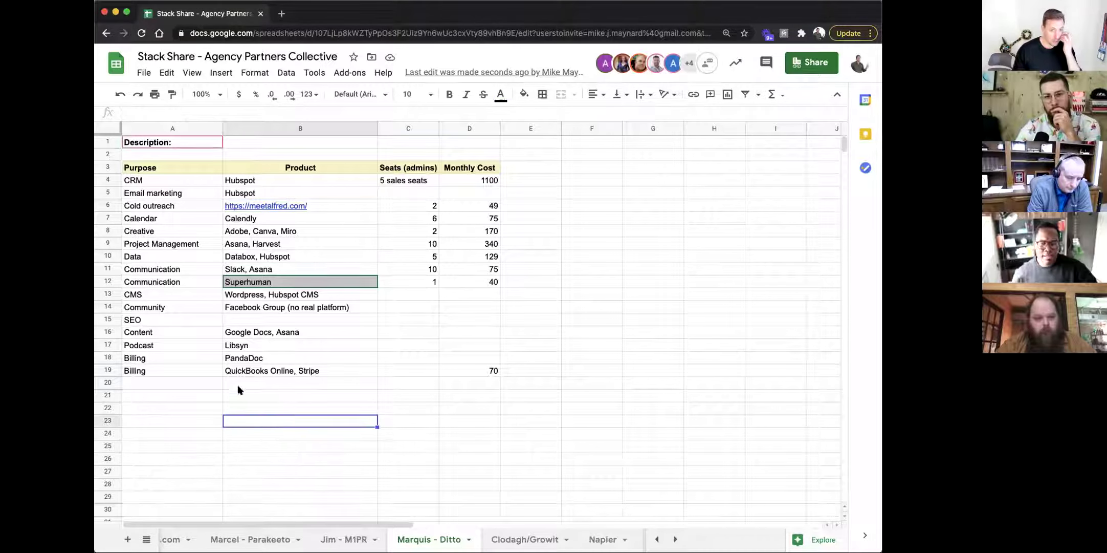
pyautogui.click(293, 283)
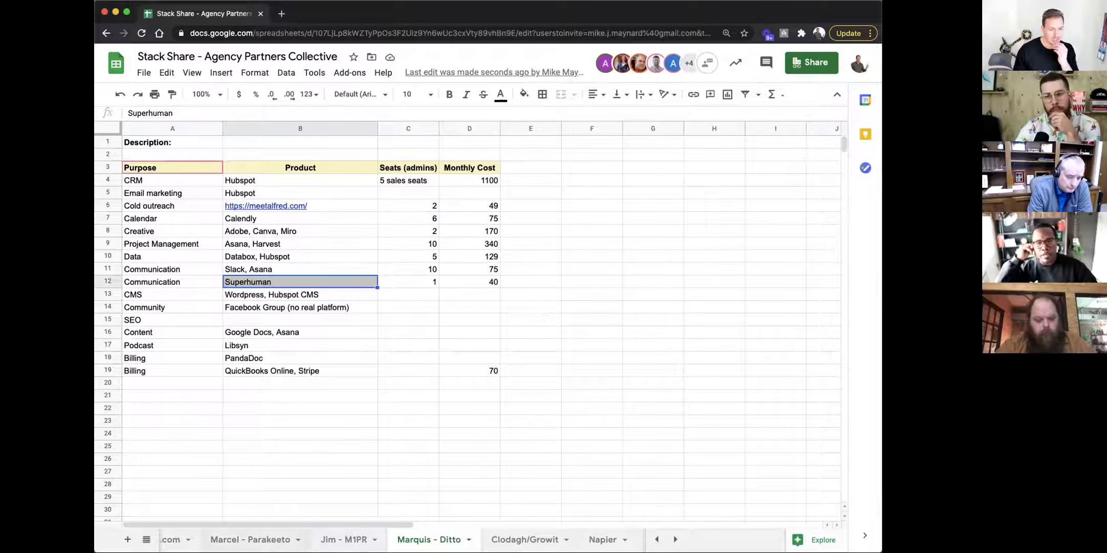
pyautogui.click(247, 538)
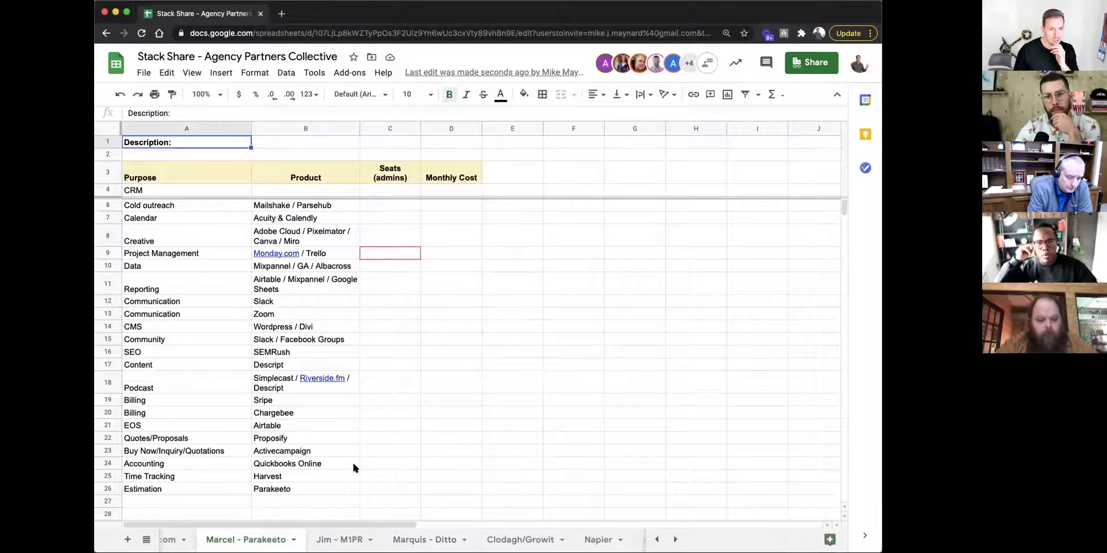
pyautogui.scroll(-1, 353, 462)
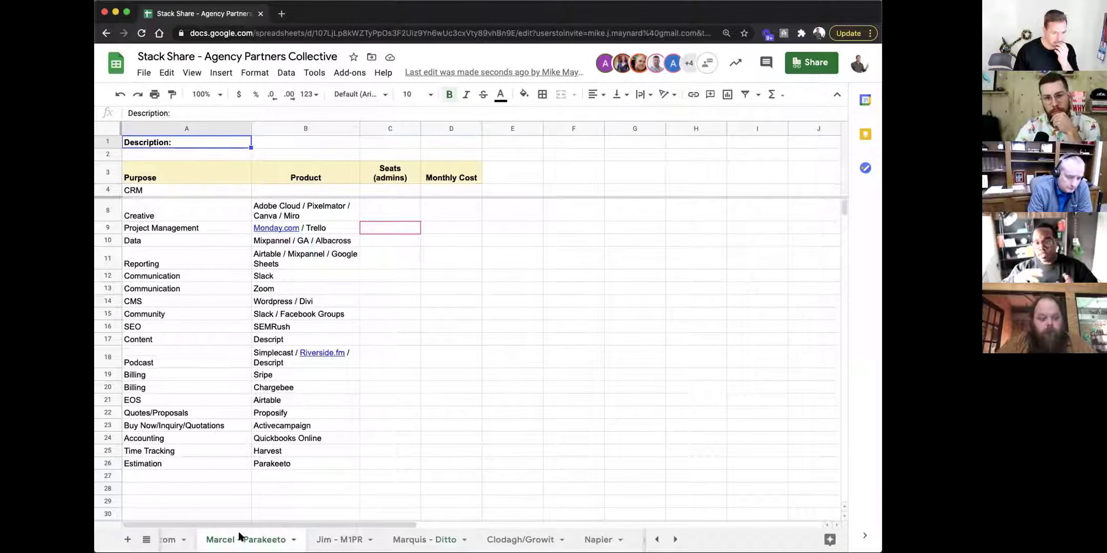
pyautogui.hscroll(-3, 333, 535)
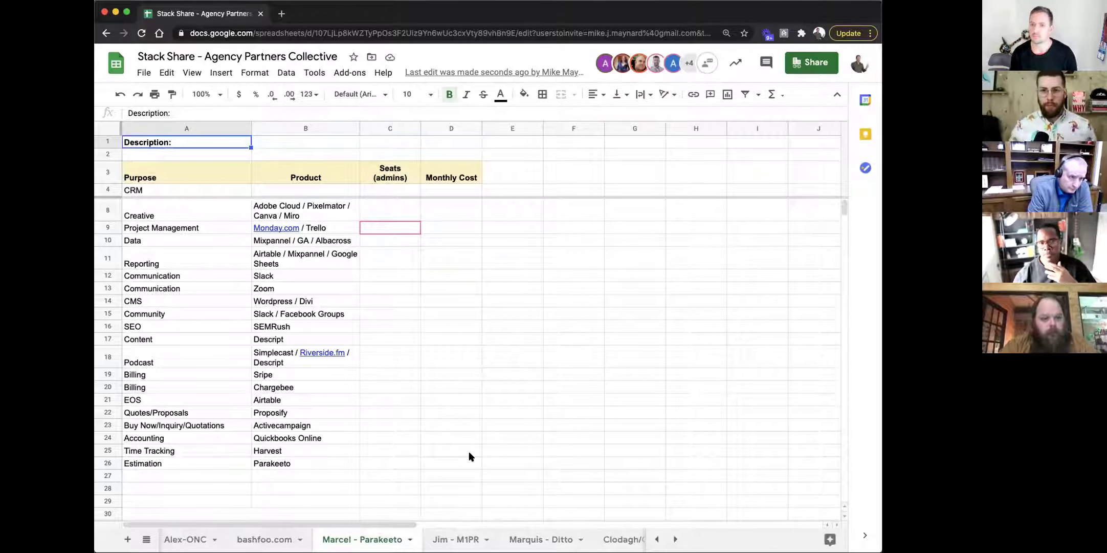
pyautogui.moveTo(351, 229)
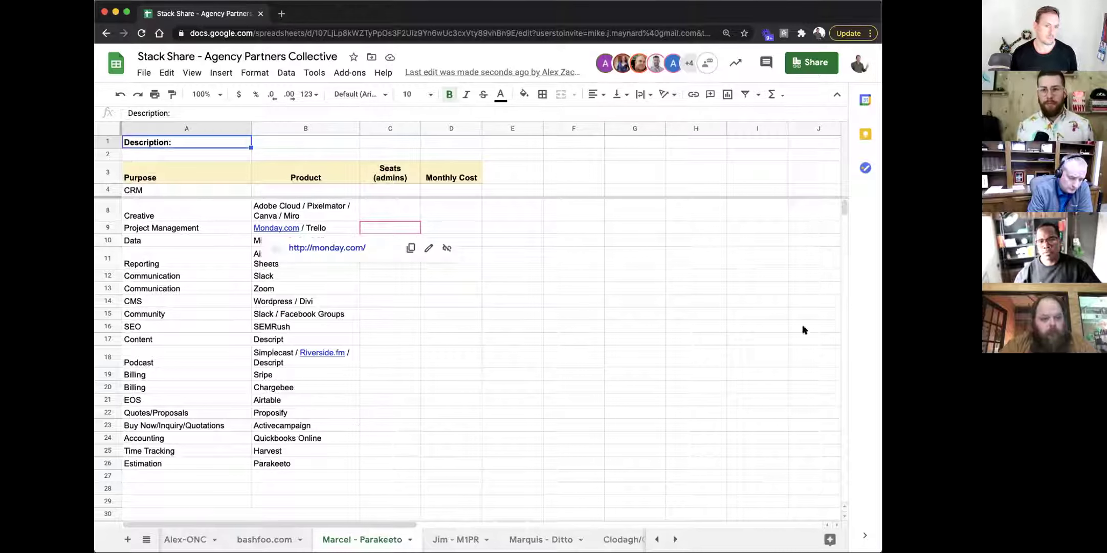
pyautogui.click(611, 454)
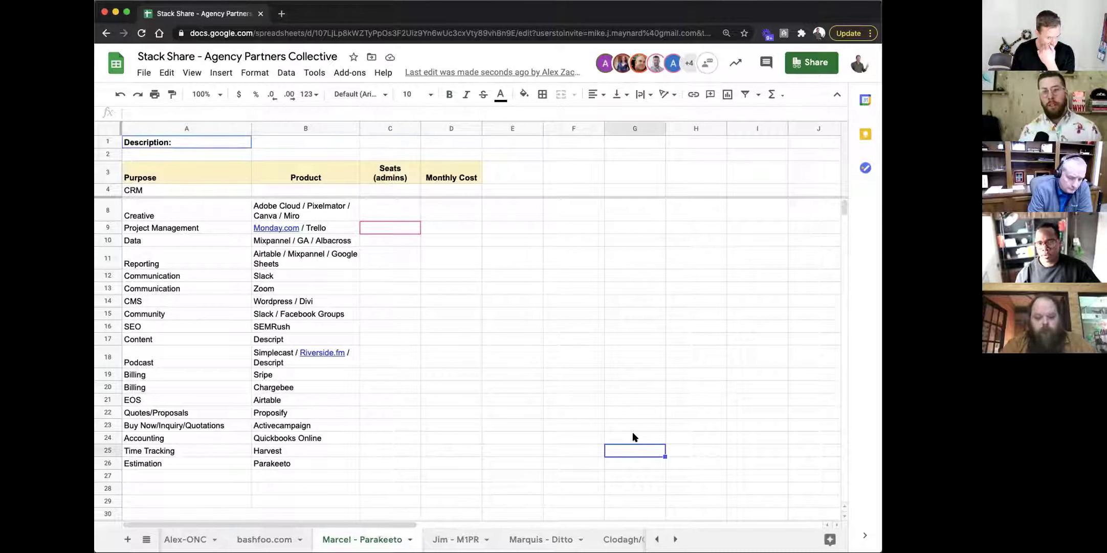
# Make Descript.com a link in B17 and paste the Proposify website address into B22.
pyautogui.click(309, 335)
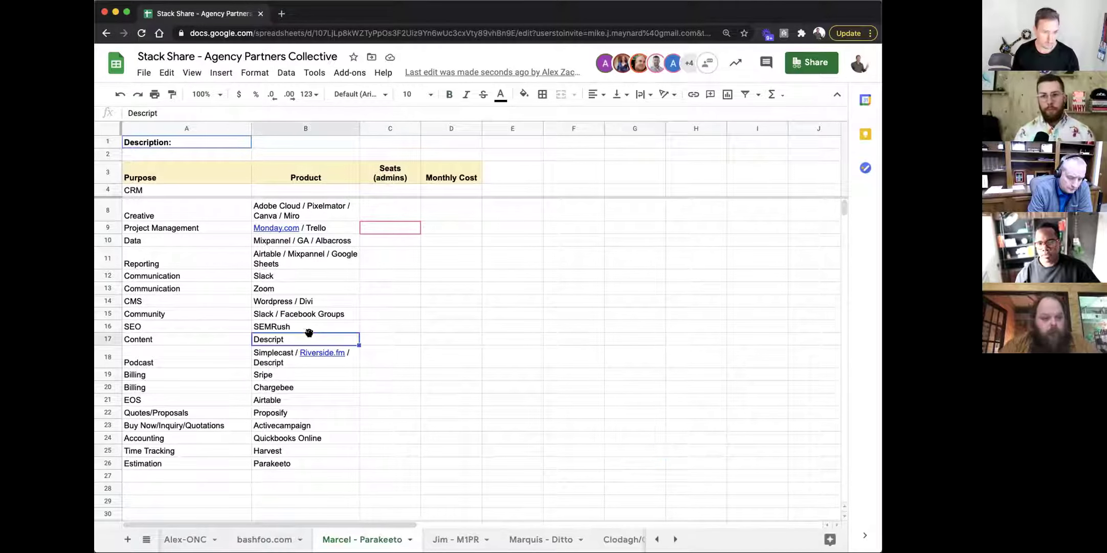
pyautogui.doubleClick(306, 336)
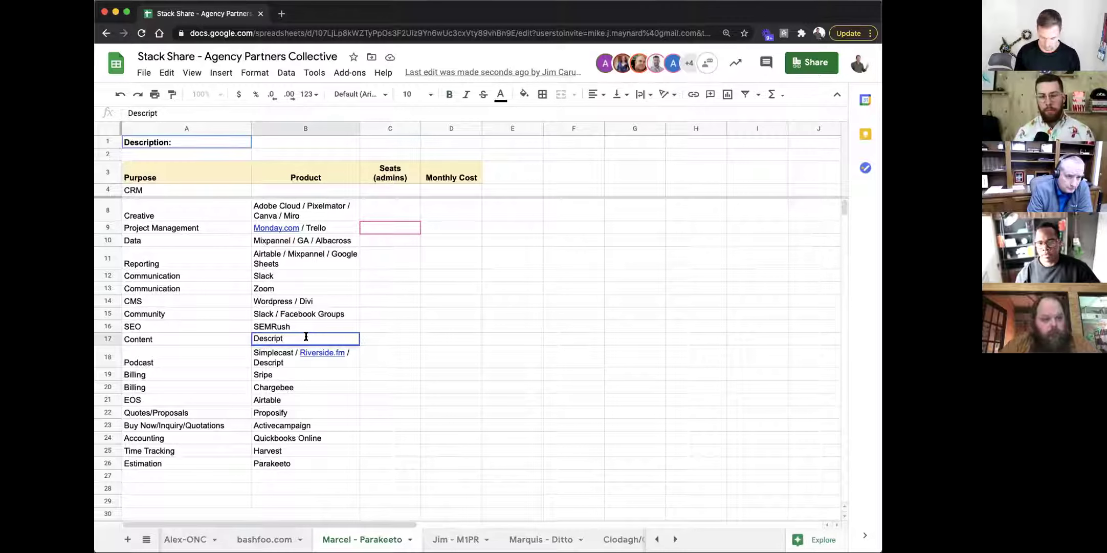
pyautogui.write('.com')
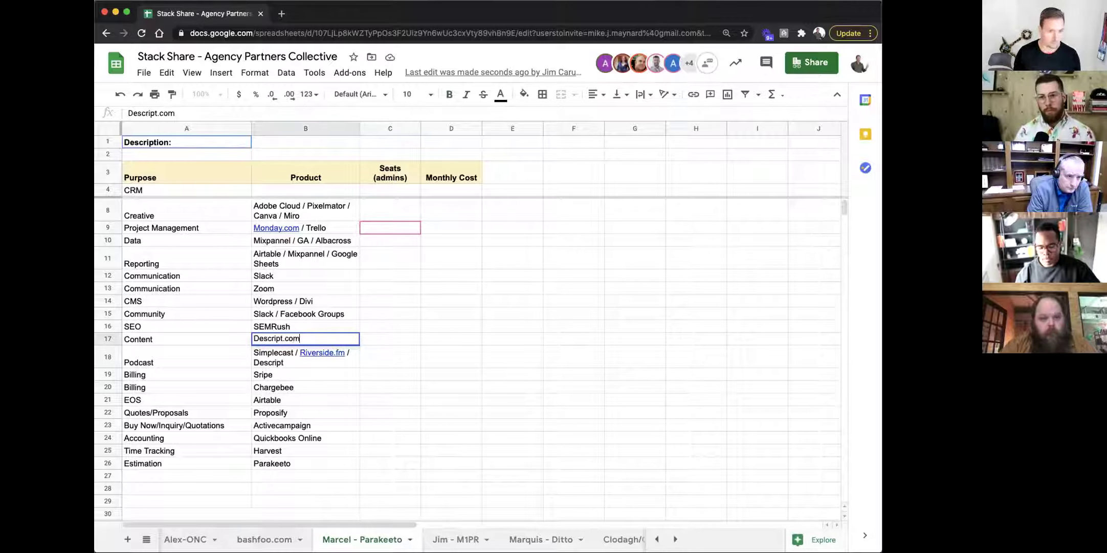
pyautogui.click(400, 384)
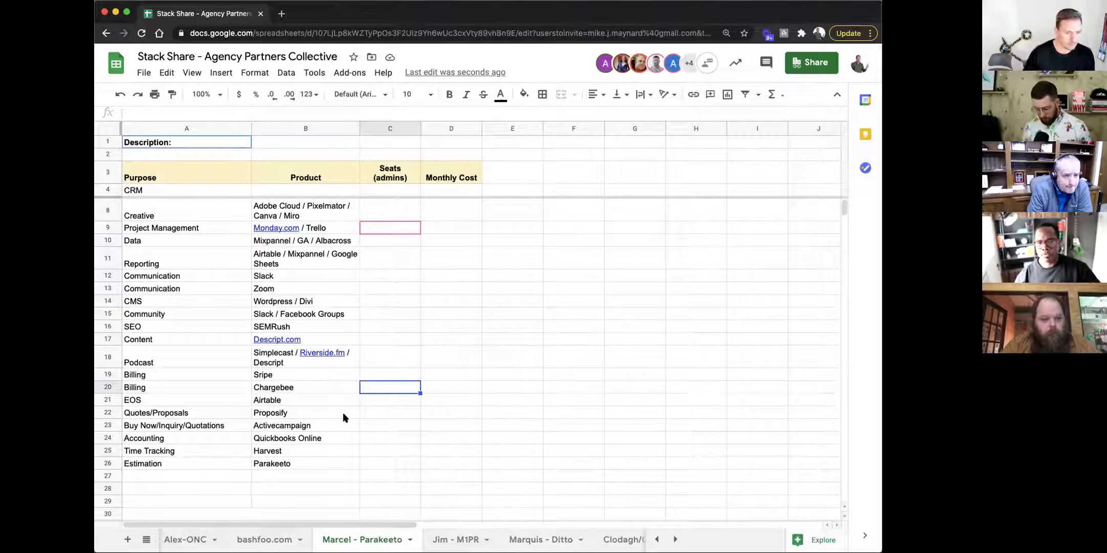
pyautogui.click(313, 417)
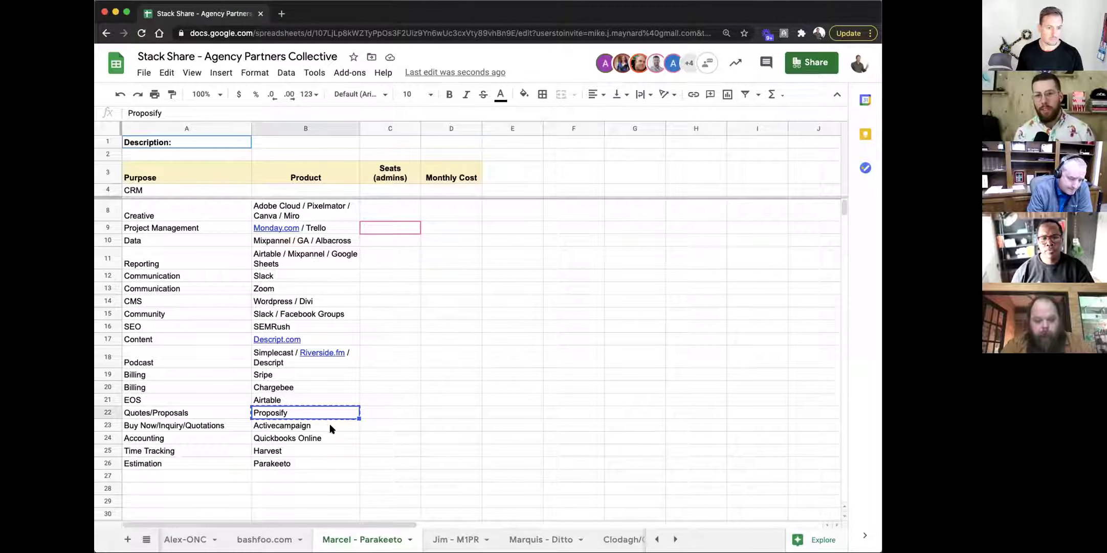
pyautogui.write('https://www.proposify.com/')
pyautogui.click(428, 410)
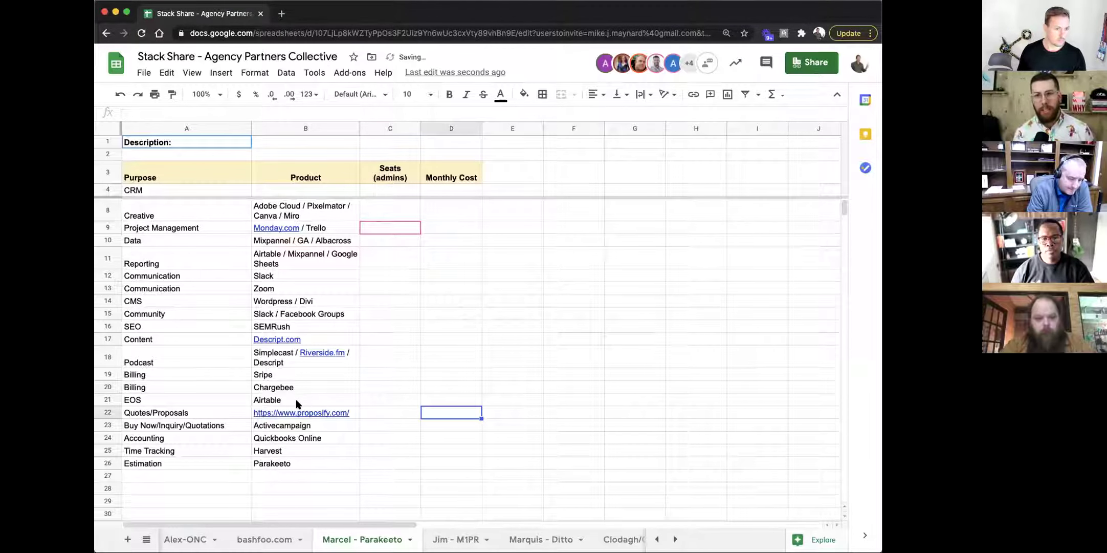
# Turn Airtable, Chargebee and Stripe into .com links, fixing Sripe to Stripe.
pyautogui.click(306, 399)
pyautogui.doubleClick(305, 398)
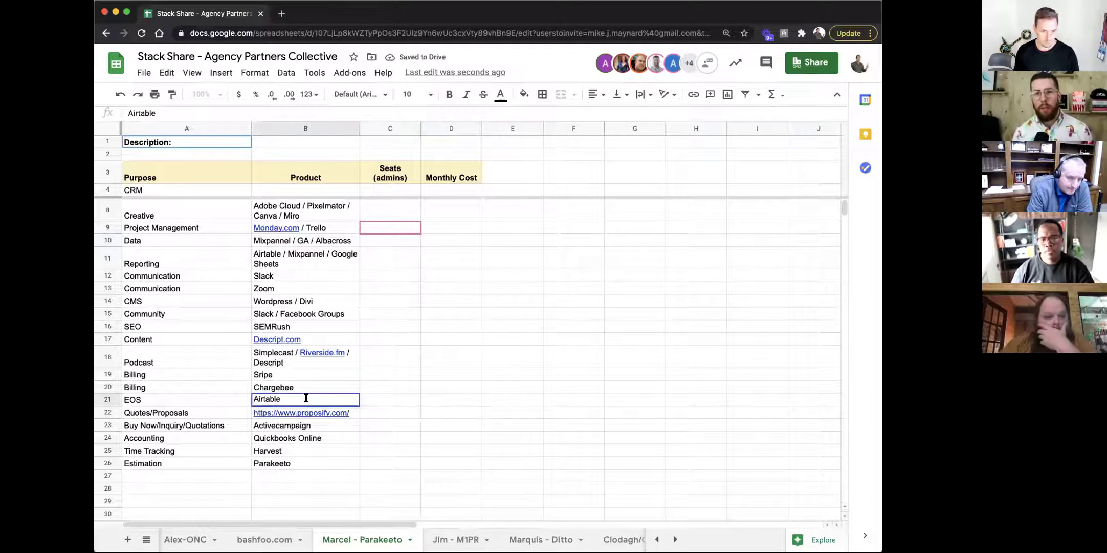
pyautogui.write('.com')
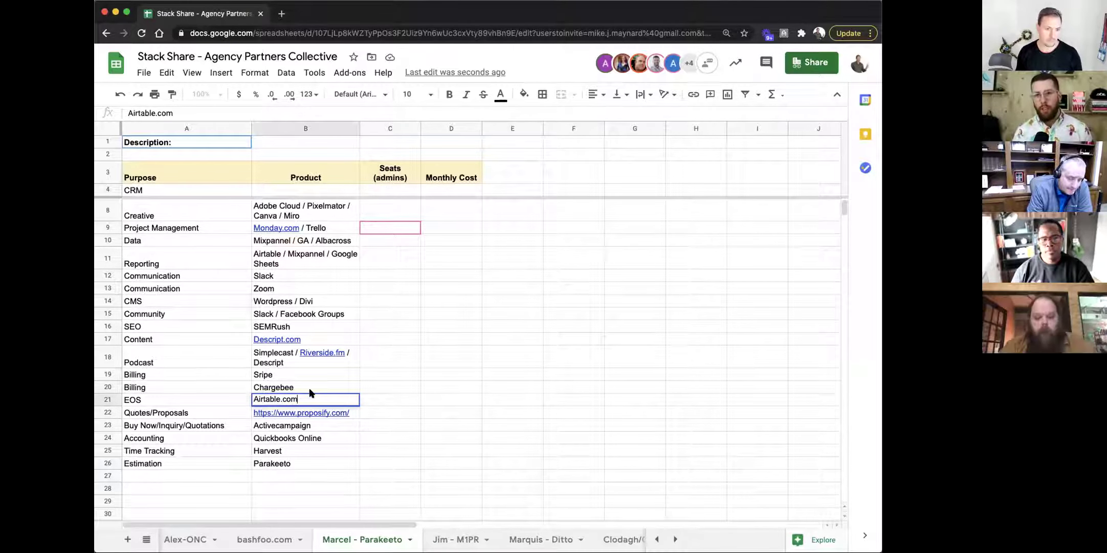
pyautogui.doubleClick(310, 387)
pyautogui.write('.com')
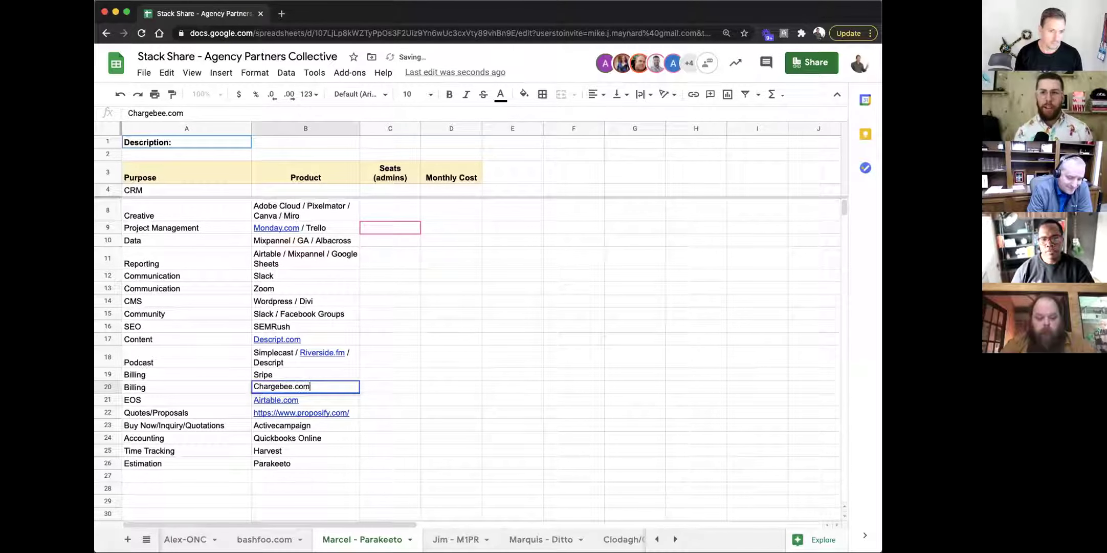
pyautogui.doubleClick(305, 377)
pyautogui.write('.com')
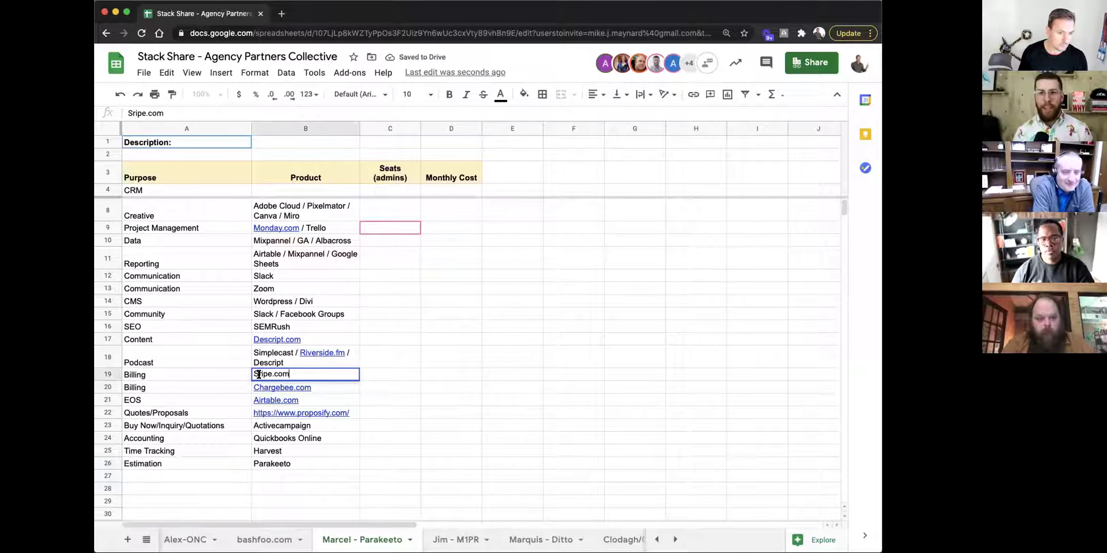
pyautogui.click(258, 373)
pyautogui.write('t')
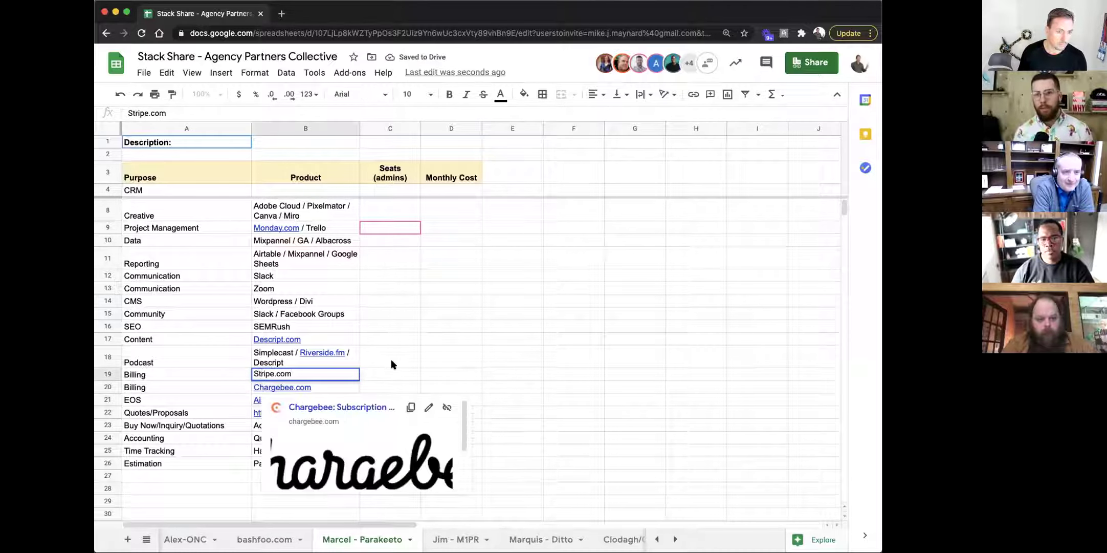
pyautogui.click(426, 357)
# Check the Riverside.fm link in B18 and select the Parakeeto entry in B26.
pyautogui.click(290, 356)
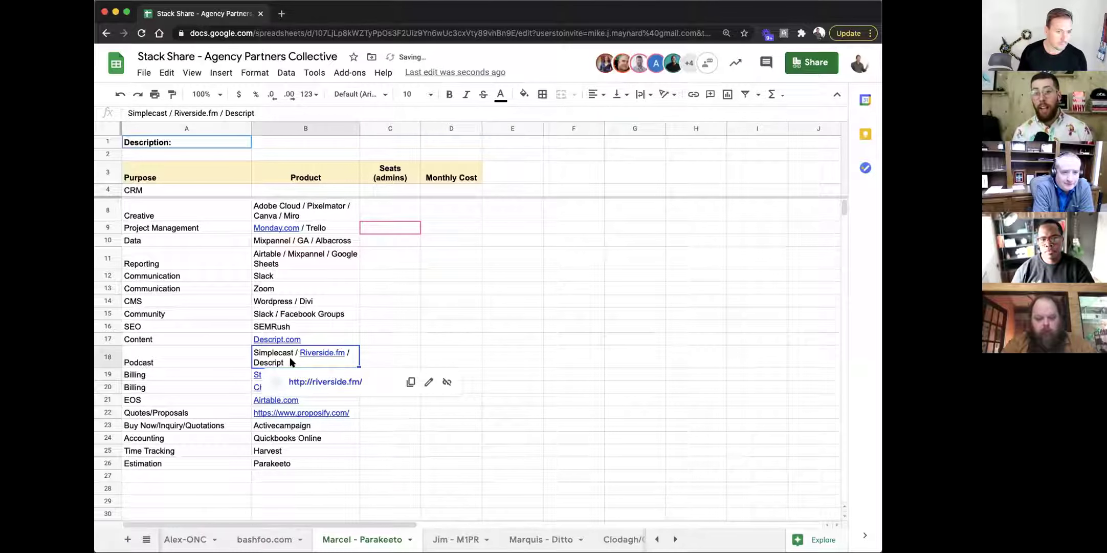
pyautogui.click(554, 362)
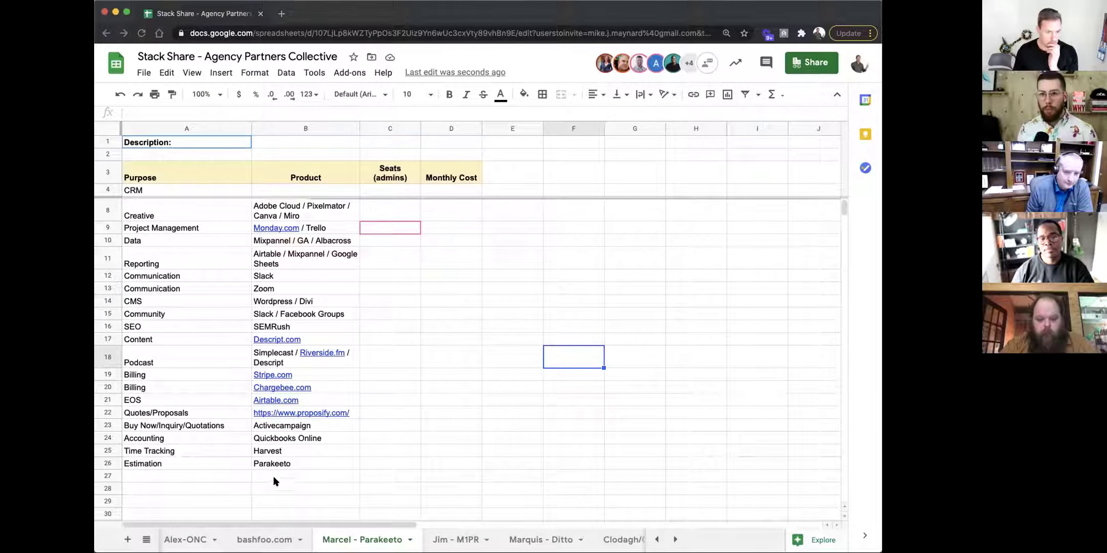
pyautogui.click(294, 463)
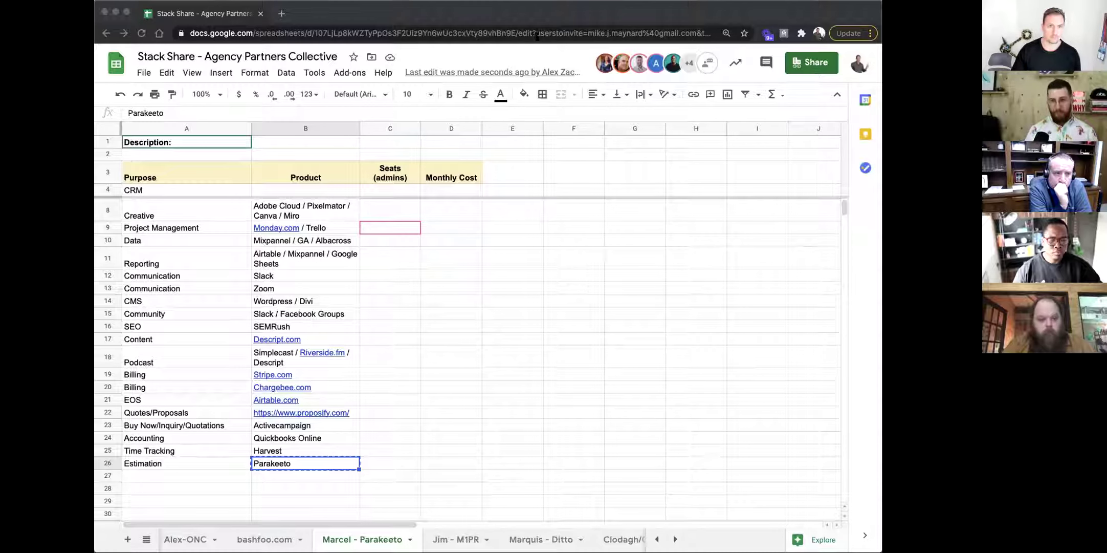
pyautogui.press('super+Tab')
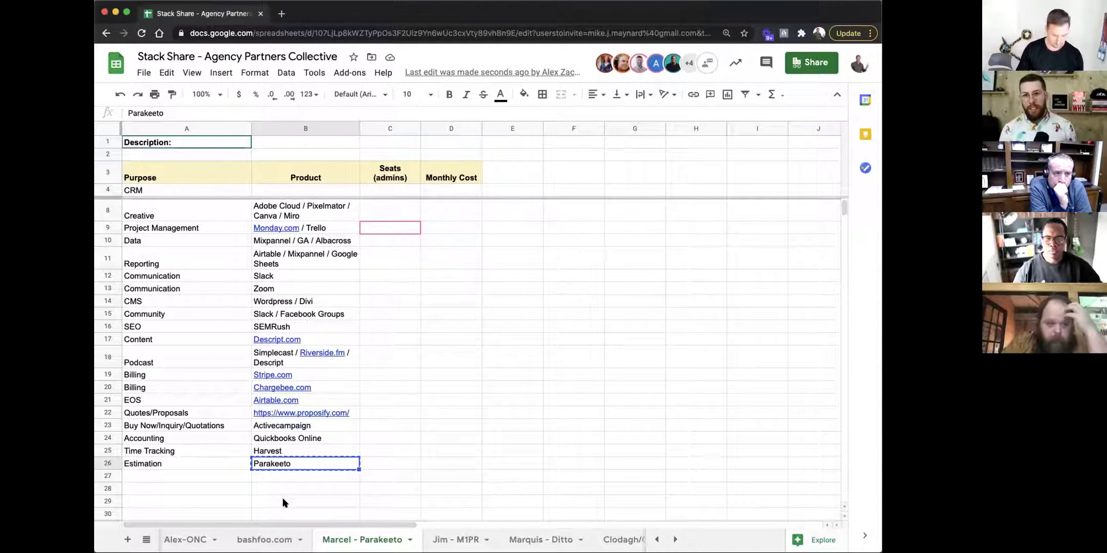
pyautogui.write('https://parakeeto.com/')
pyautogui.click(338, 454)
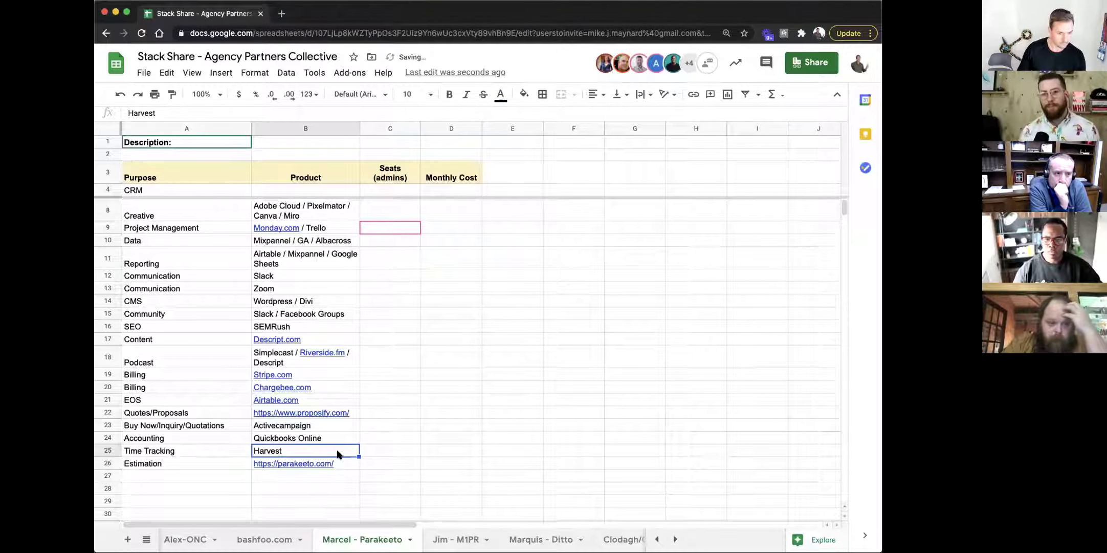
pyautogui.press('super+c')
pyautogui.press('super+Tab')
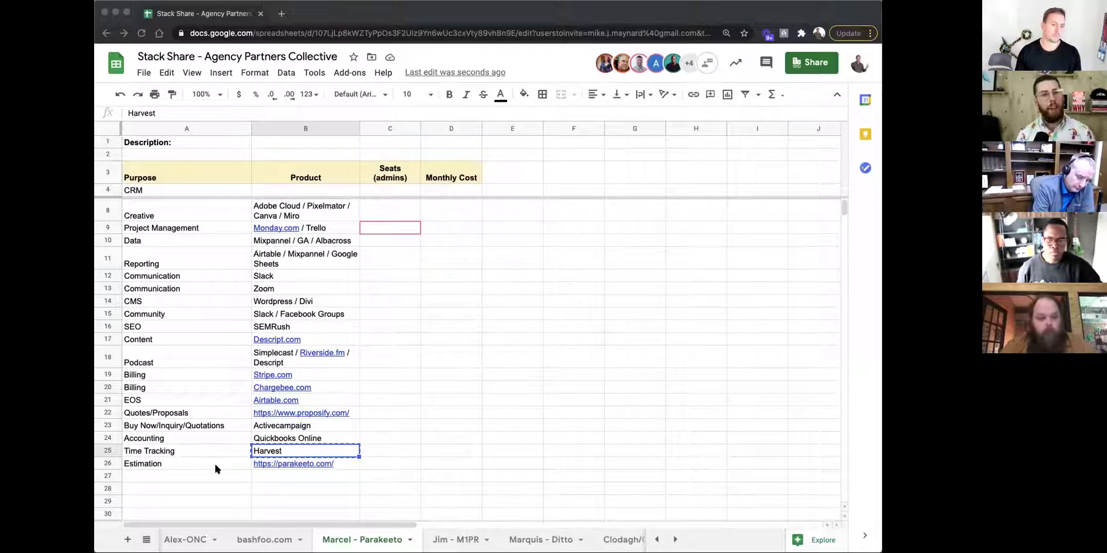
pyautogui.click(318, 452)
pyautogui.press('super+v')
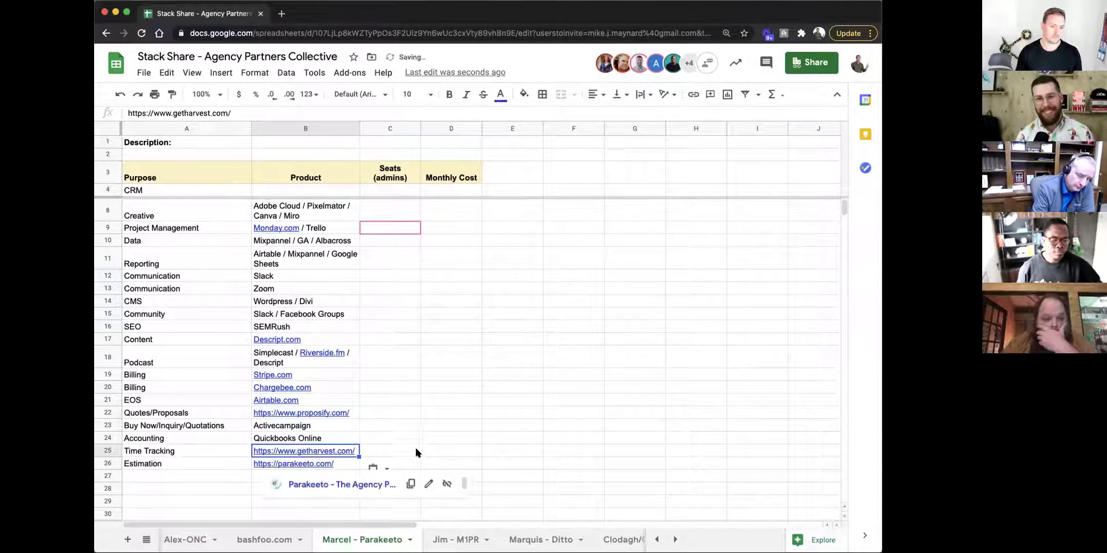
pyautogui.click(425, 438)
pyautogui.click(323, 440)
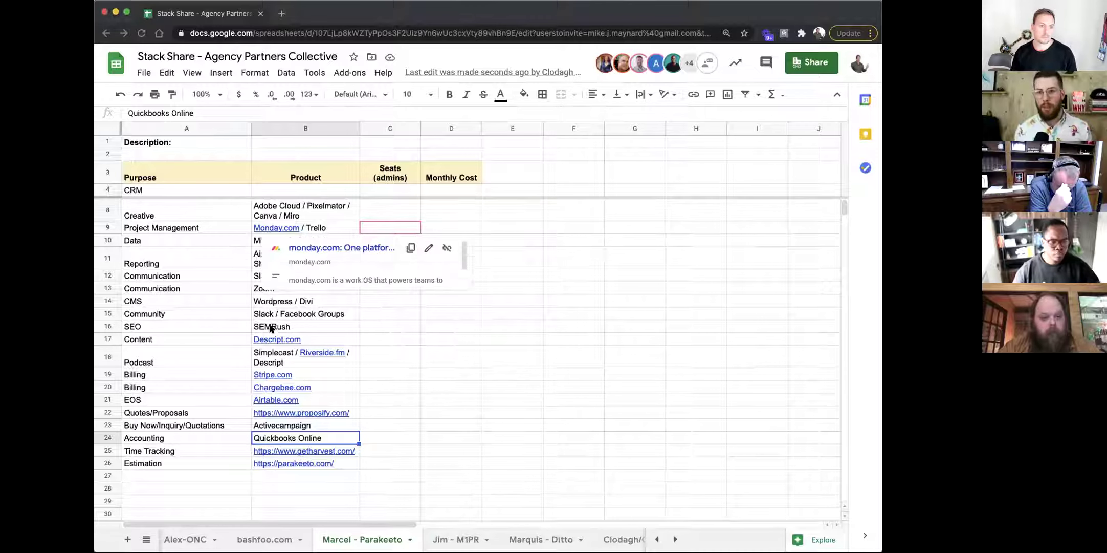
# Open parakeeto.com in a new tab from the B26 Estimation link.
pyautogui.click(302, 473)
pyautogui.click(298, 464)
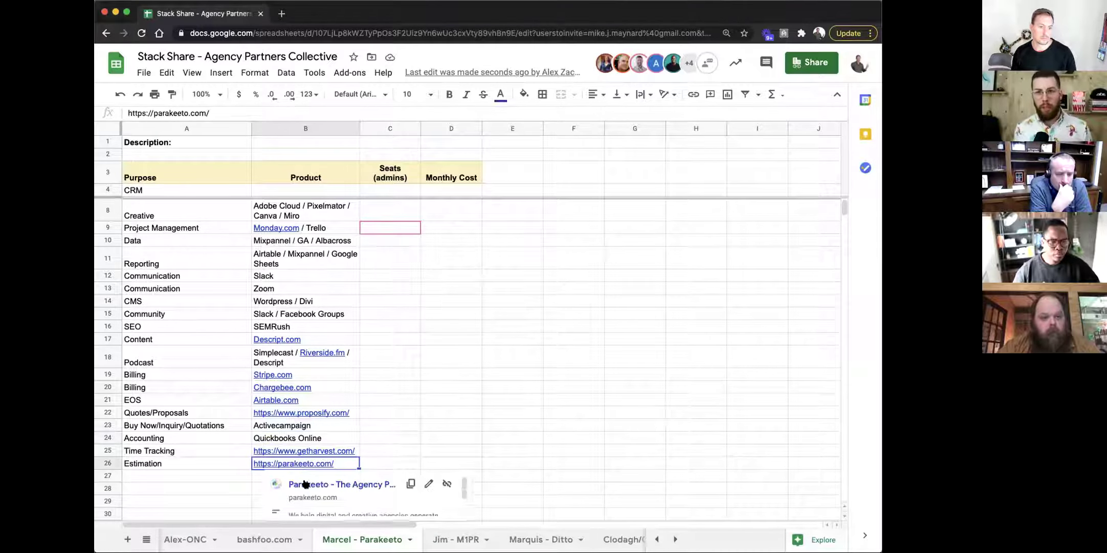
pyautogui.click(307, 484)
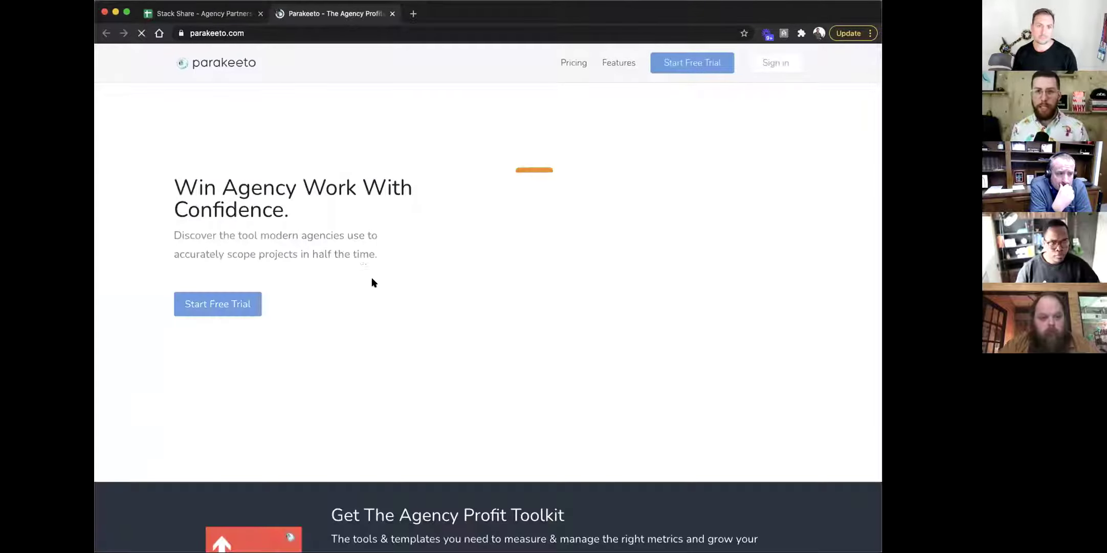
# Scroll through the parakeeto.com landing page, then close its tab.
pyautogui.click(276, 33)
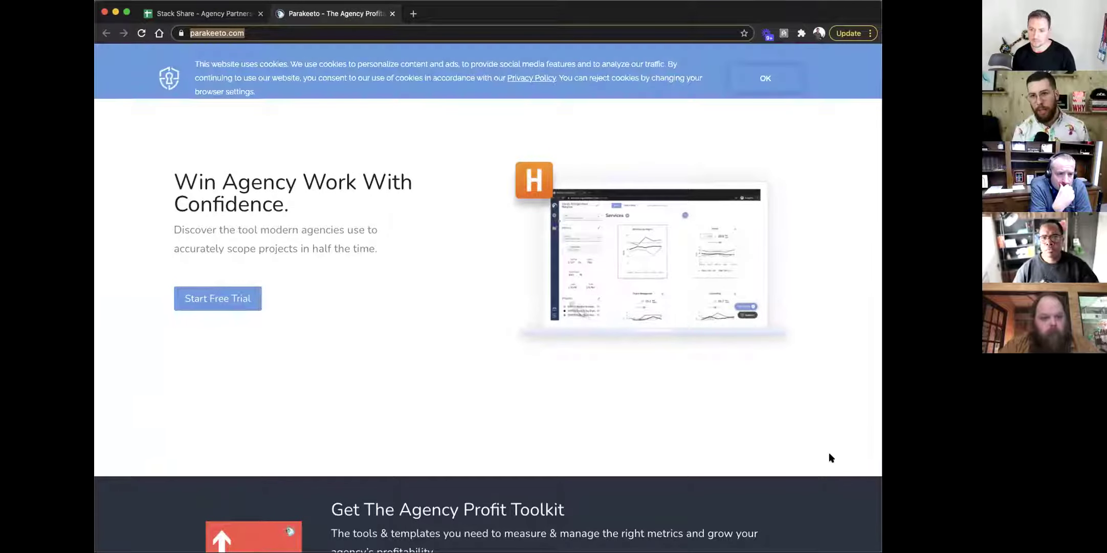
pyautogui.click(337, 380)
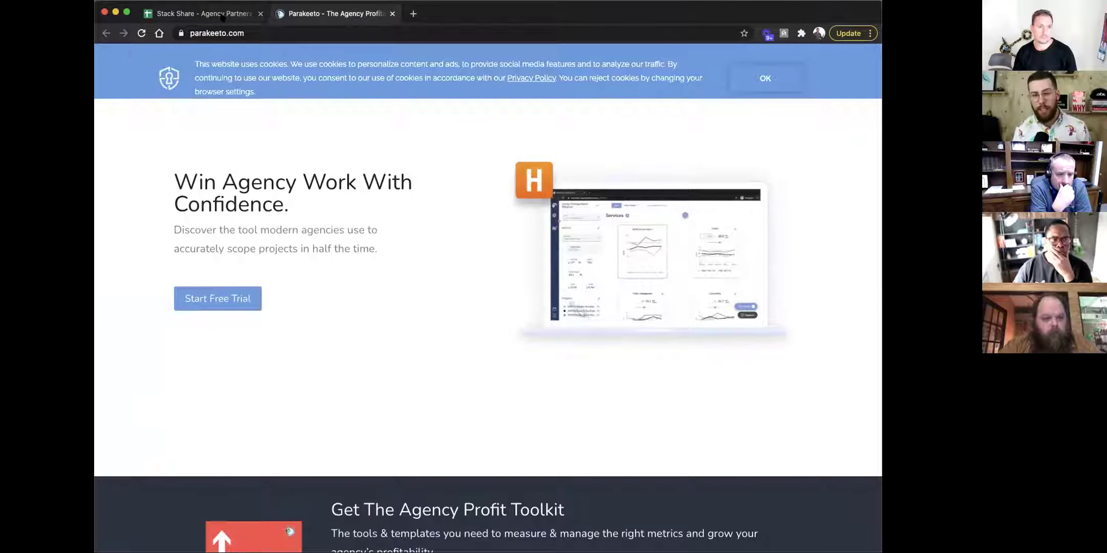
pyautogui.scroll(-8, 369, 262)
pyautogui.scroll(-15, 368, 262)
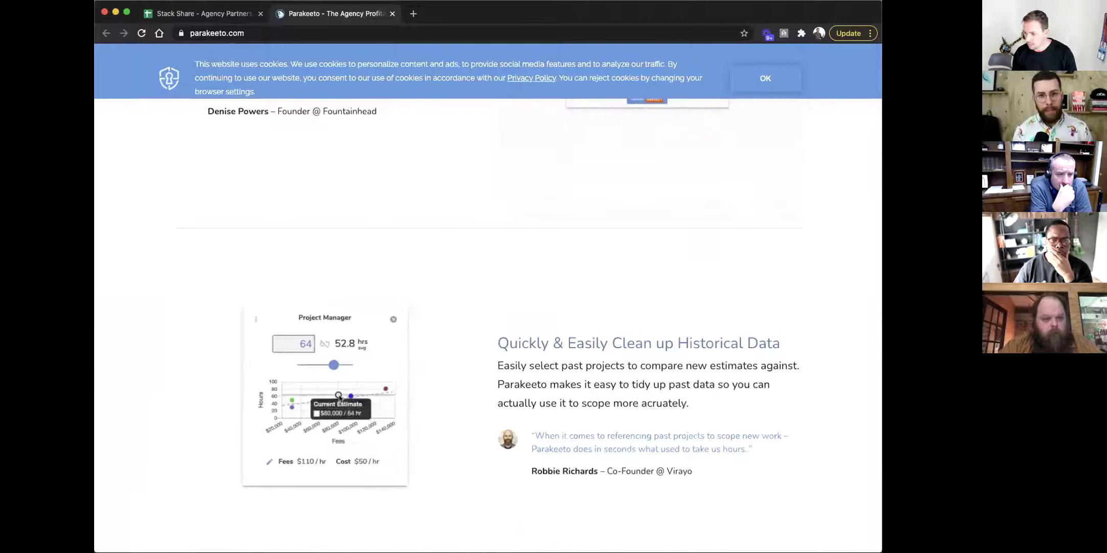
pyautogui.click(393, 14)
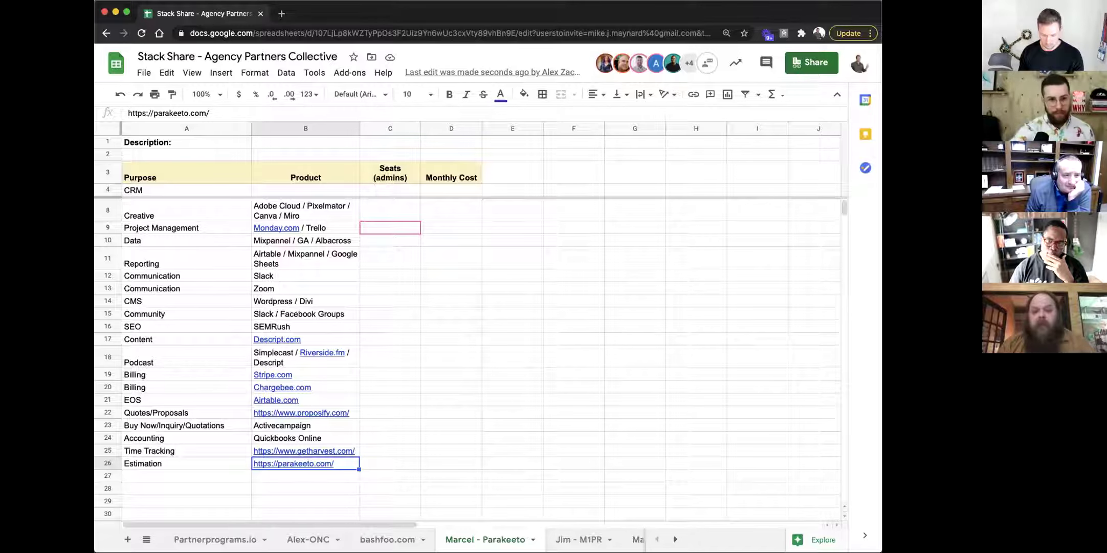
# Try outplay.io in a new tab, then reach outplayhq.com through a Google search for 'outplay'.
pyautogui.click(282, 14)
pyautogui.write('outplay.io')
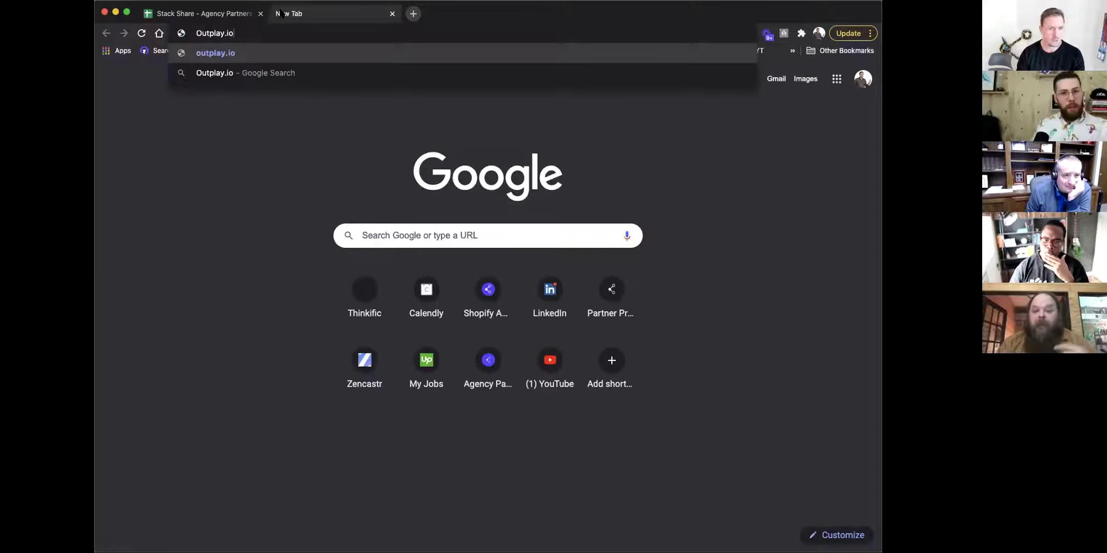
pyautogui.press('Return')
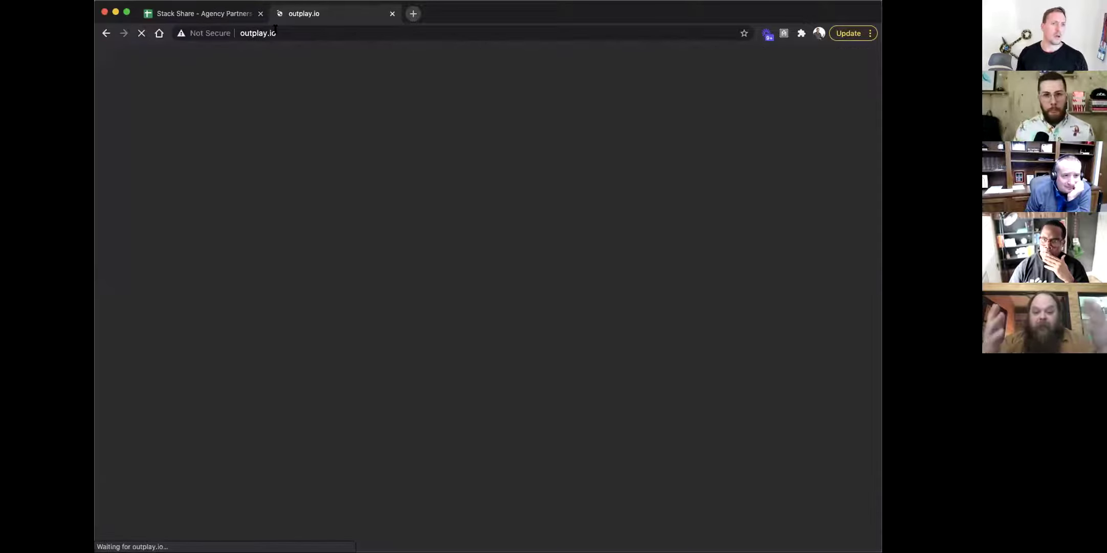
pyautogui.click(281, 30)
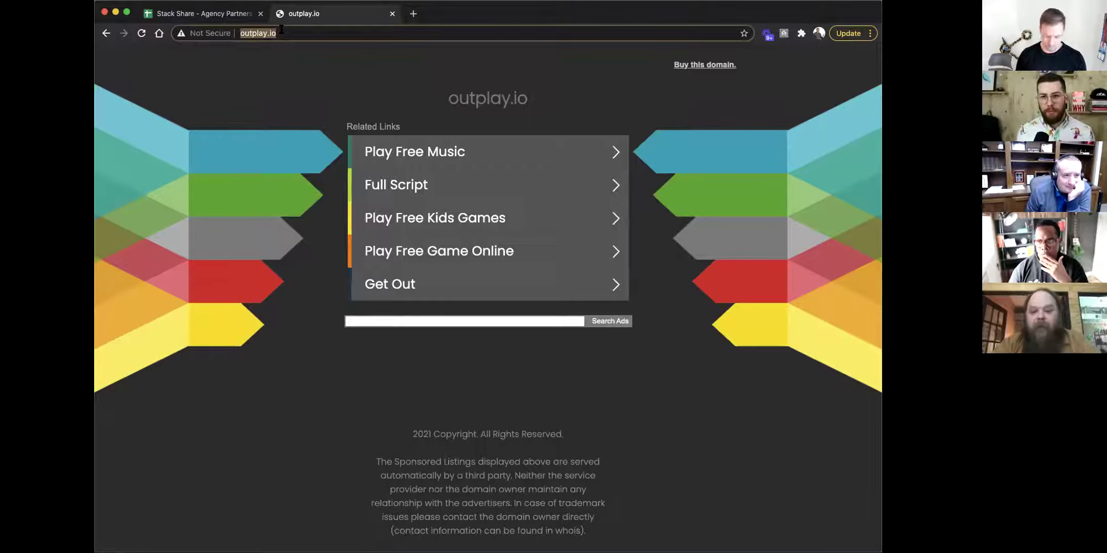
pyautogui.write('outplay')
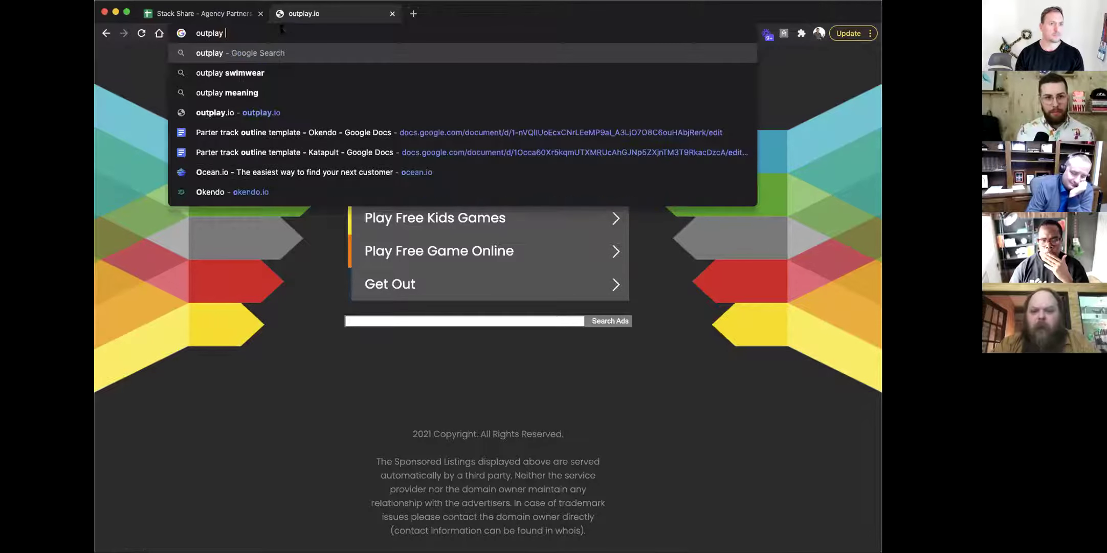
pyautogui.press('Return')
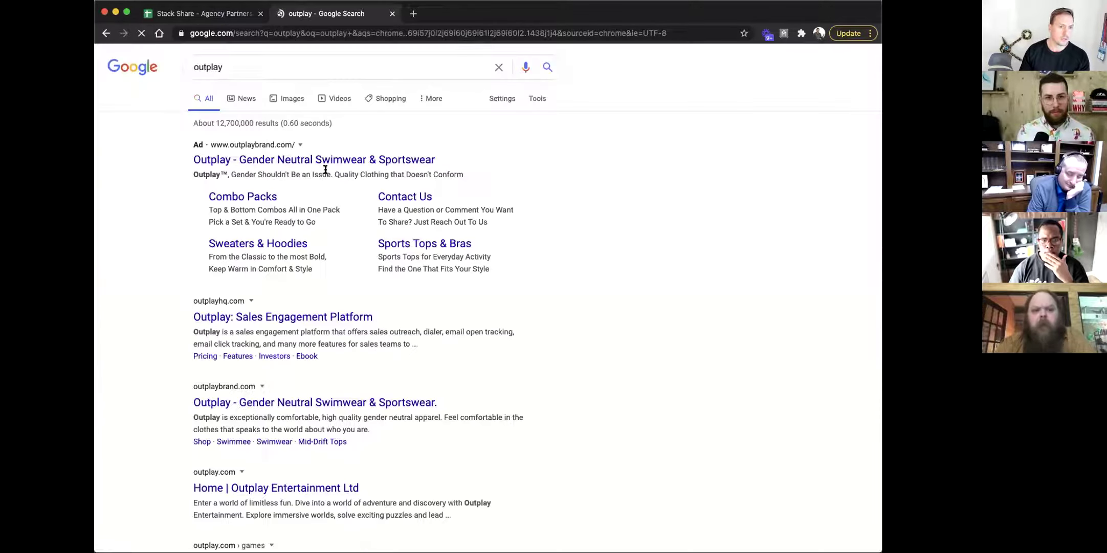
pyautogui.click(286, 317)
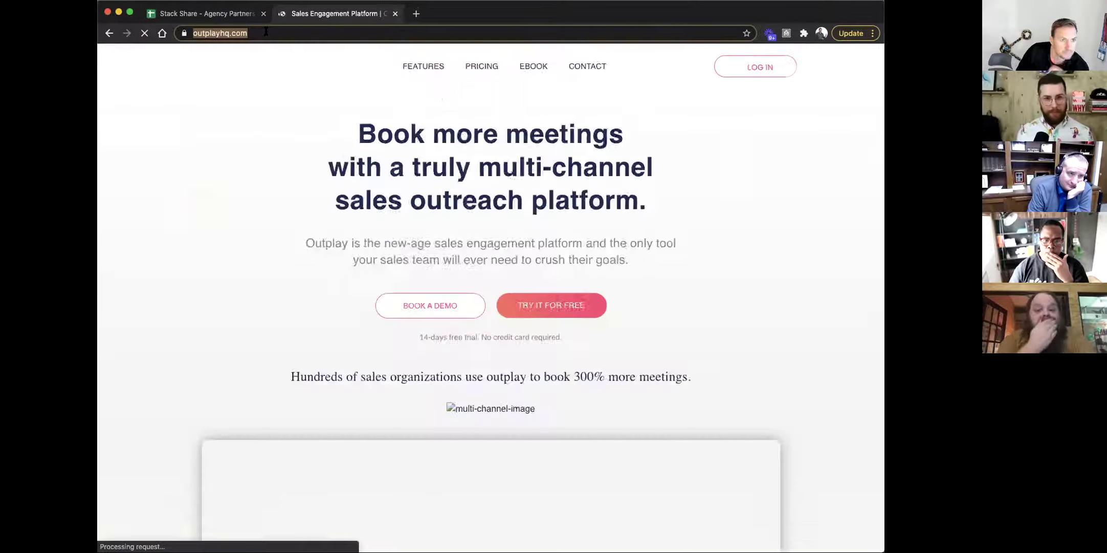
pyautogui.click(266, 32)
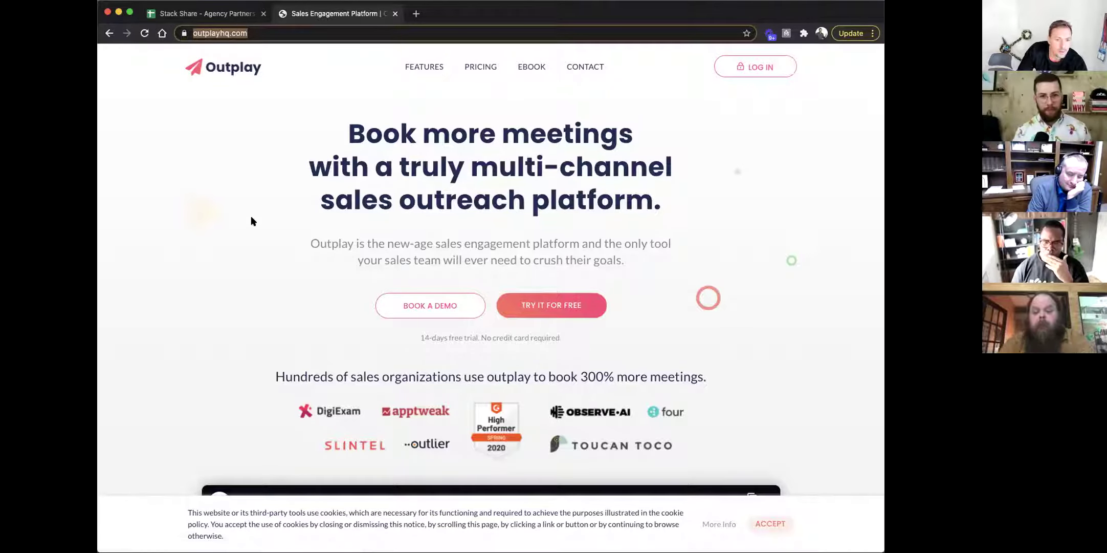
# Read down the Outplay homepage to its footer.
pyautogui.scroll(-5, 251, 221)
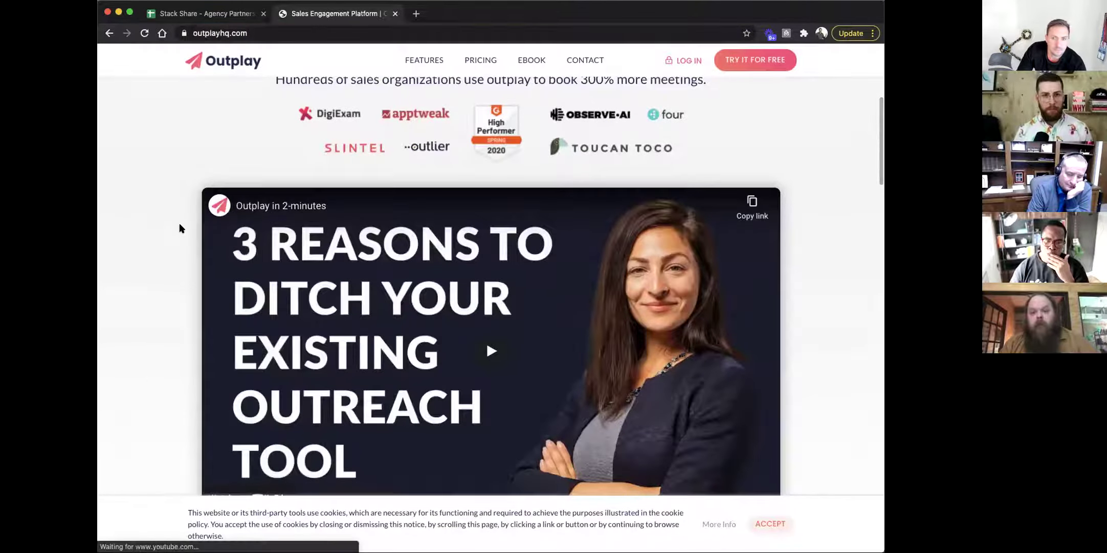
pyautogui.scroll(-3, 179, 225)
pyautogui.scroll(5, 179, 225)
pyautogui.scroll(-8, 178, 225)
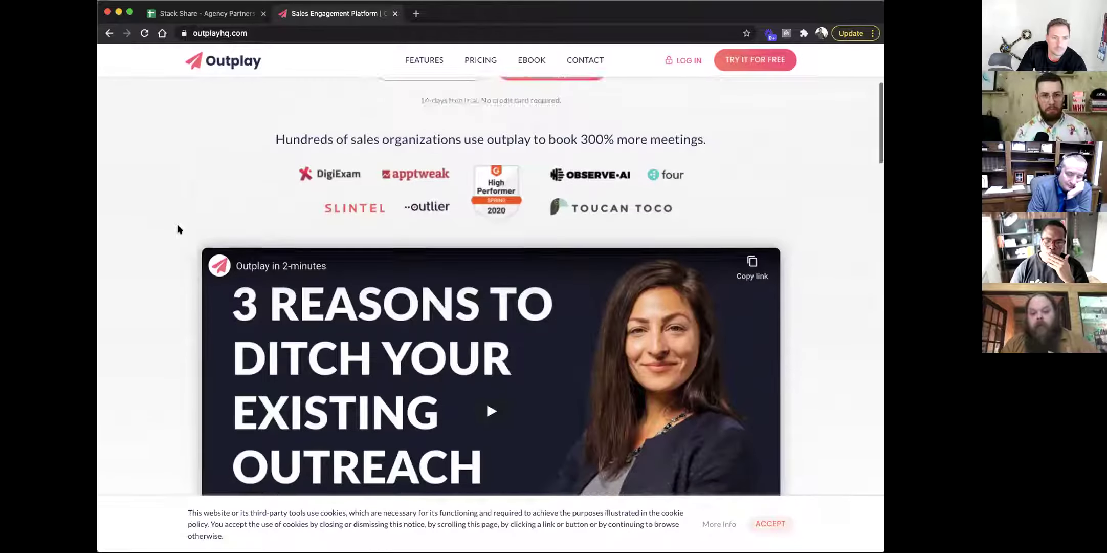
pyautogui.scroll(-3, 175, 229)
pyautogui.scroll(-2, 175, 229)
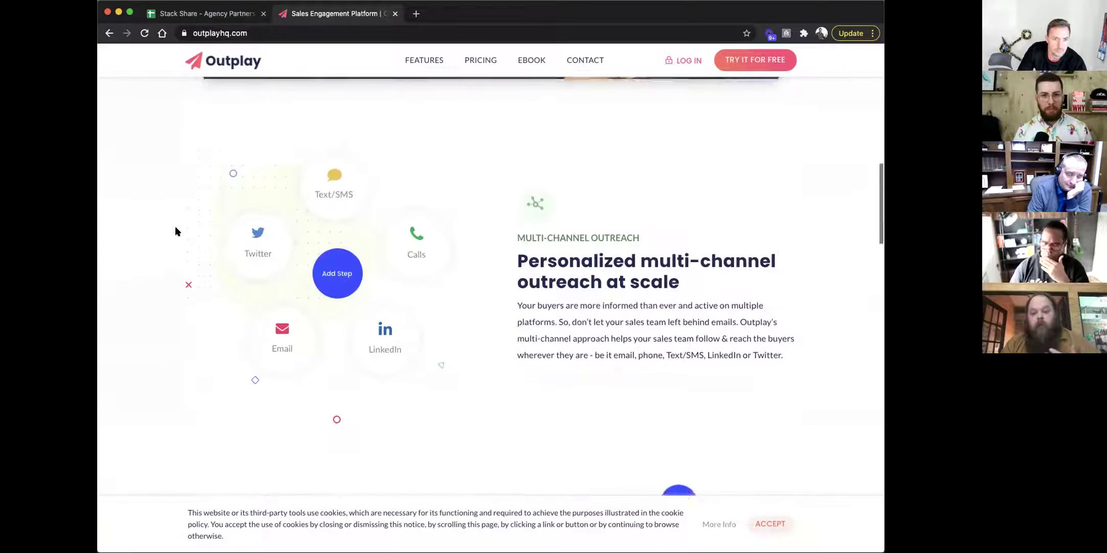
pyautogui.scroll(-5, 688, 285)
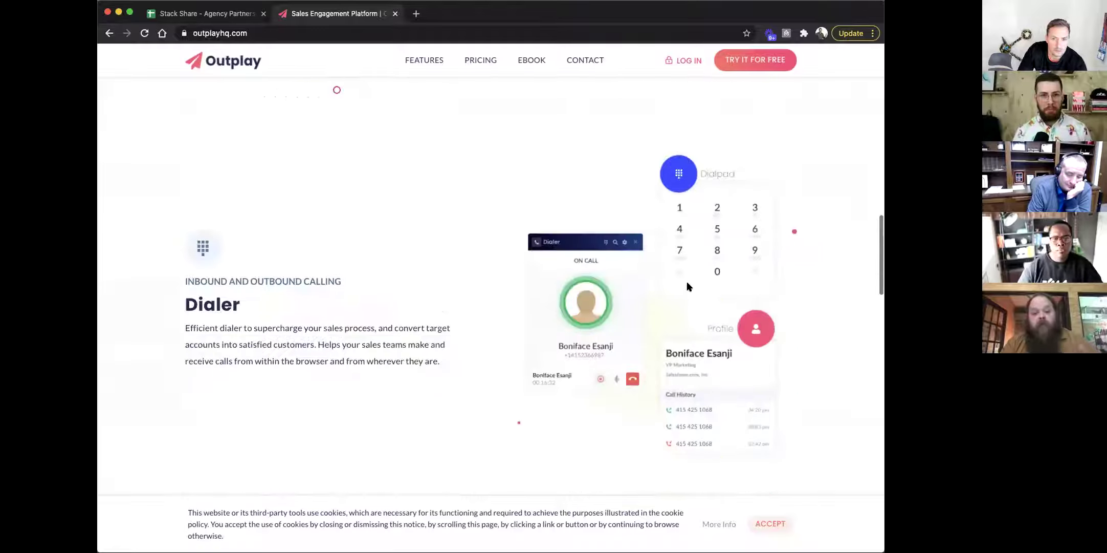
pyautogui.scroll(-5, 358, 316)
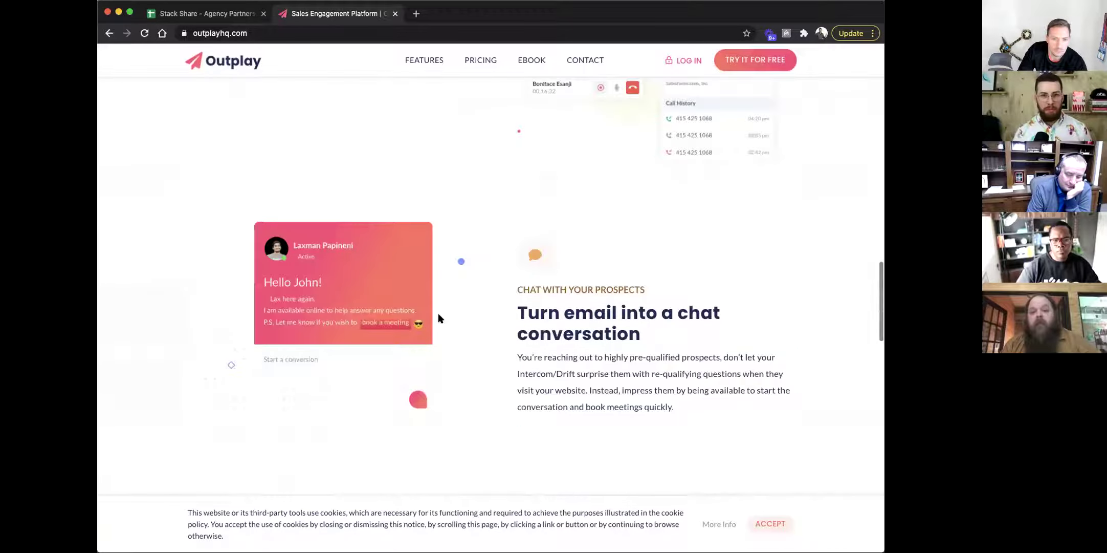
pyautogui.scroll(-7, 492, 353)
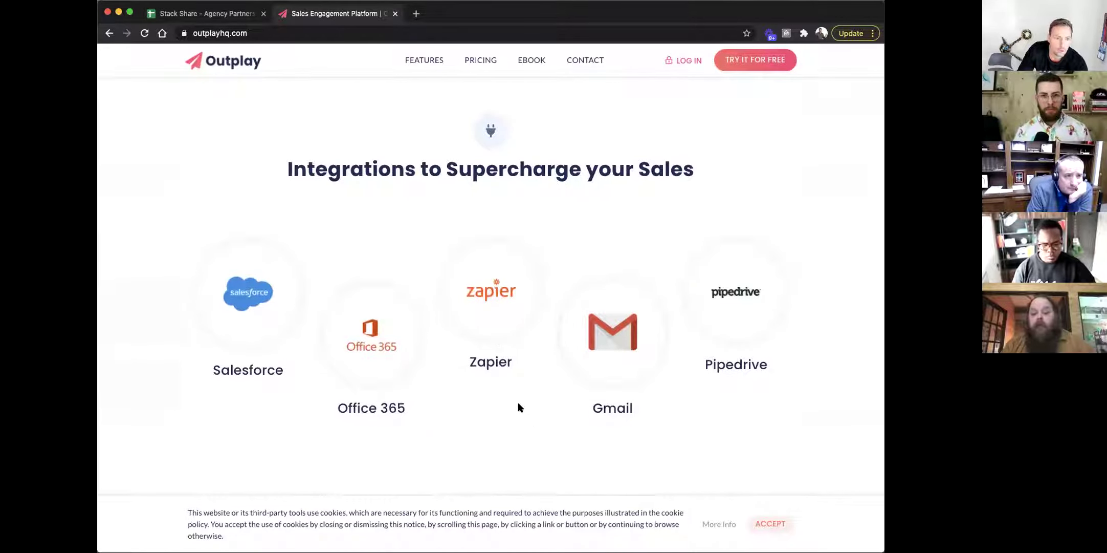
pyautogui.scroll(-4, 518, 403)
pyautogui.scroll(-6, 518, 404)
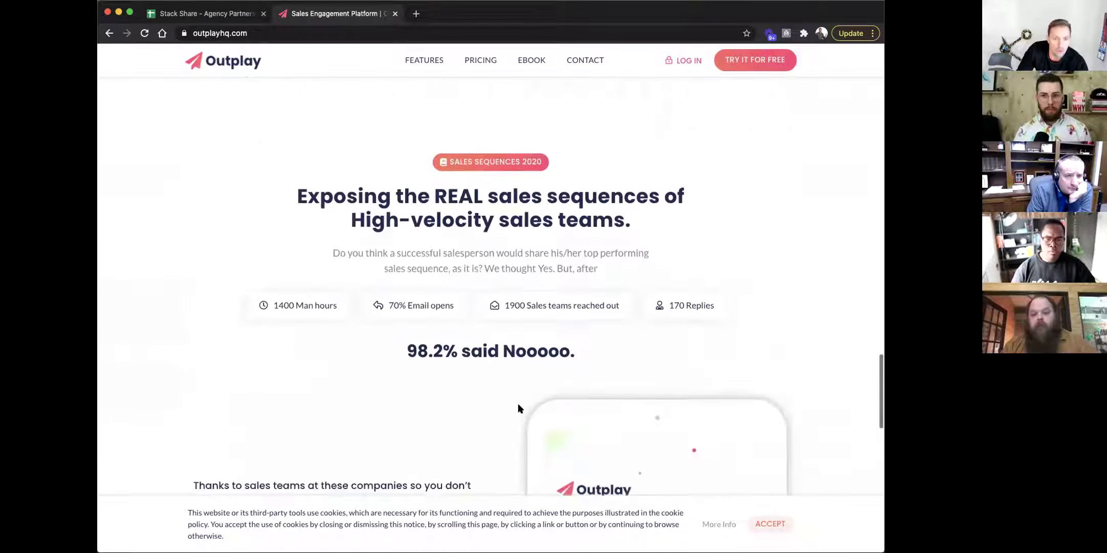
pyautogui.scroll(-3, 519, 404)
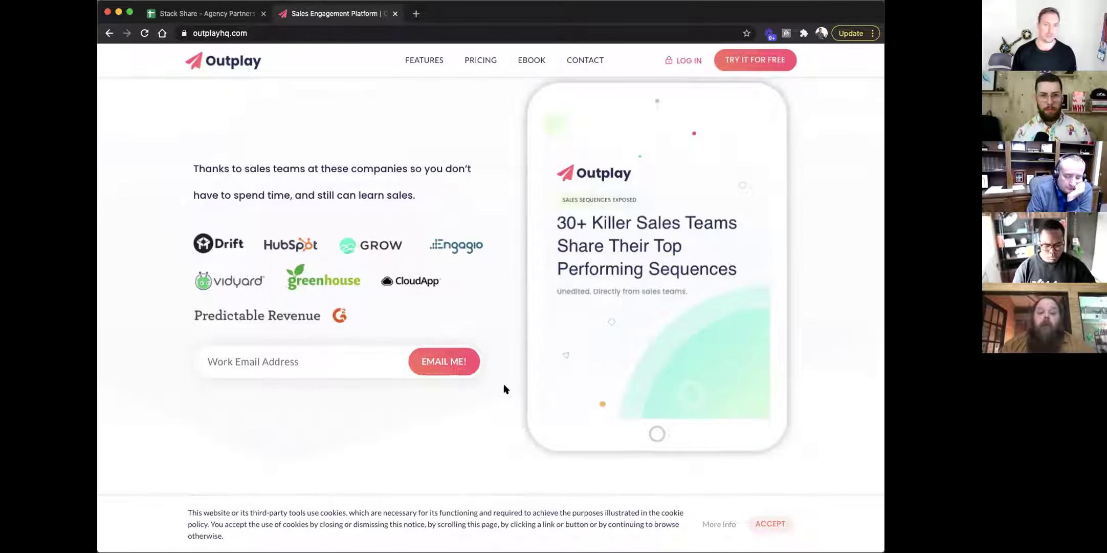
pyautogui.scroll(-1, 509, 385)
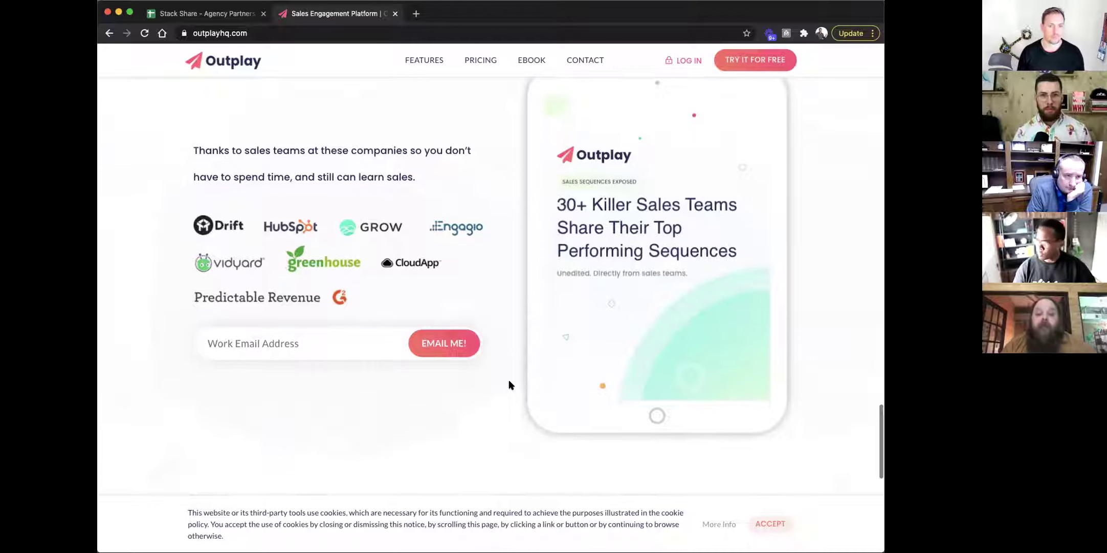
pyautogui.scroll(-4, 509, 385)
pyautogui.scroll(-5, 511, 385)
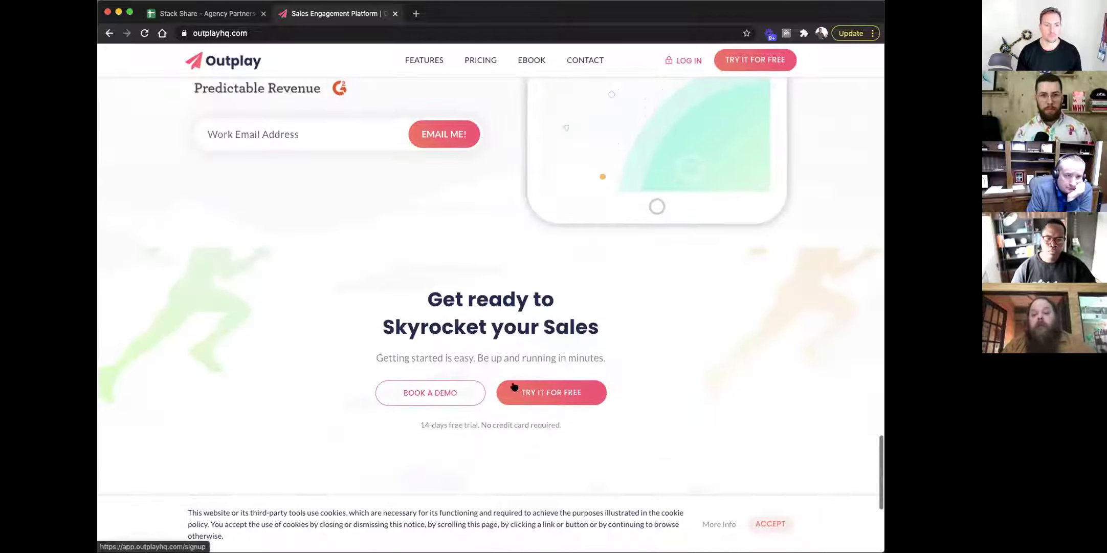
pyautogui.scroll(-1, 455, 396)
# Open Outplay's Features page and read through its feature sections.
pyautogui.click(410, 288)
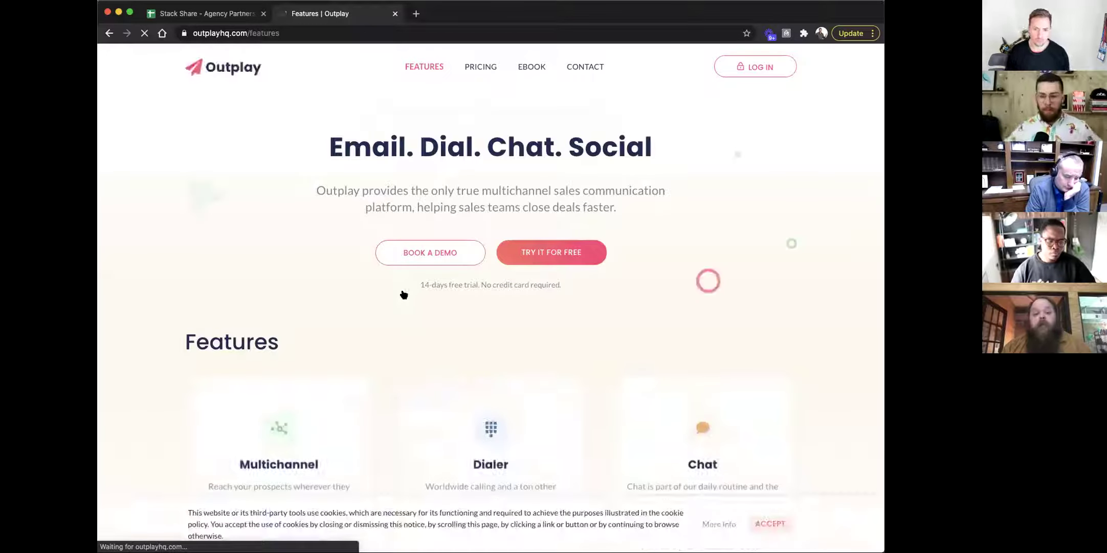
pyautogui.scroll(-3, 402, 294)
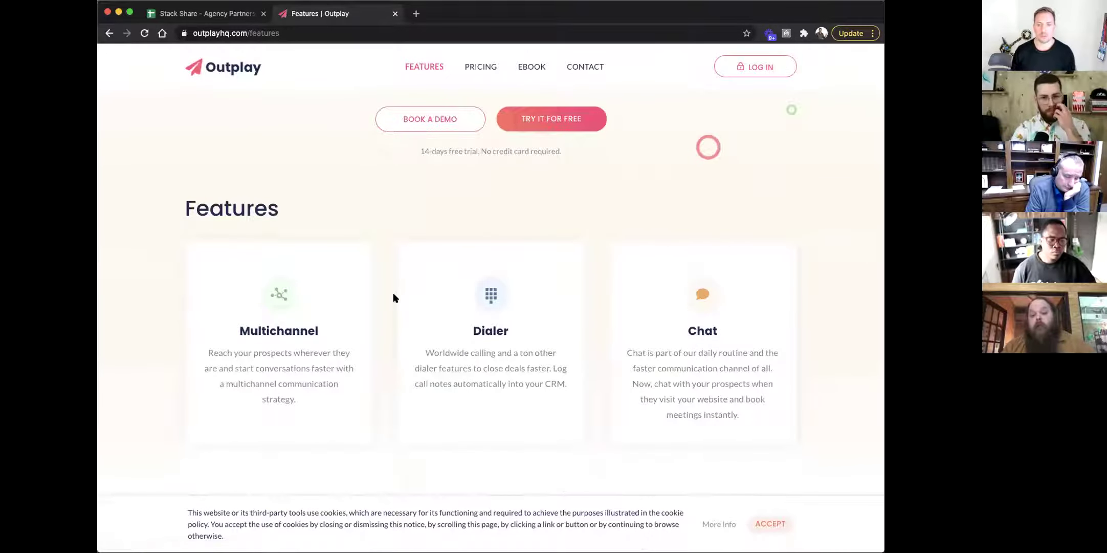
pyautogui.scroll(-4, 394, 296)
pyautogui.scroll(3, 393, 293)
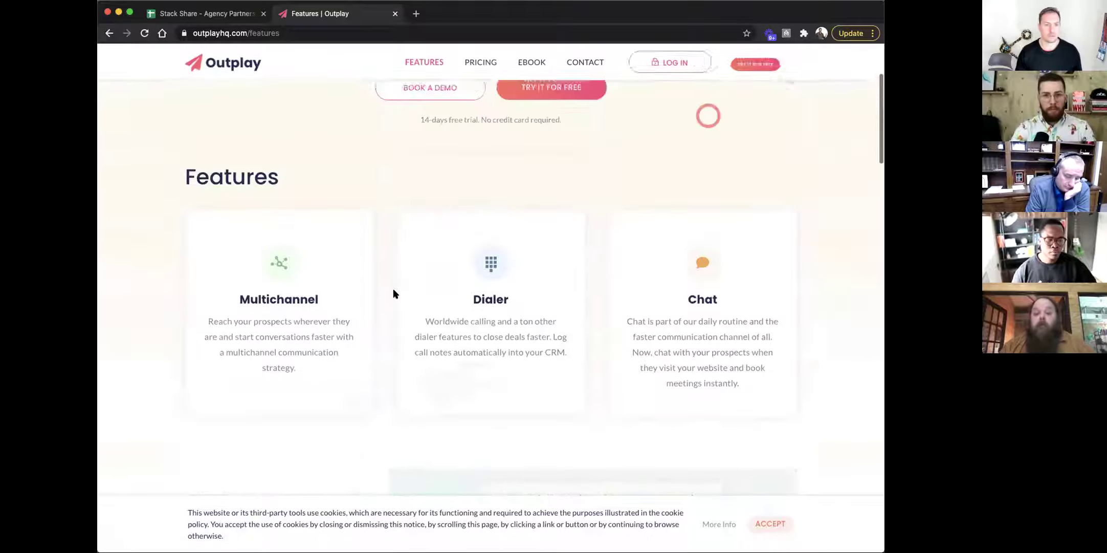
pyautogui.scroll(-5, 393, 291)
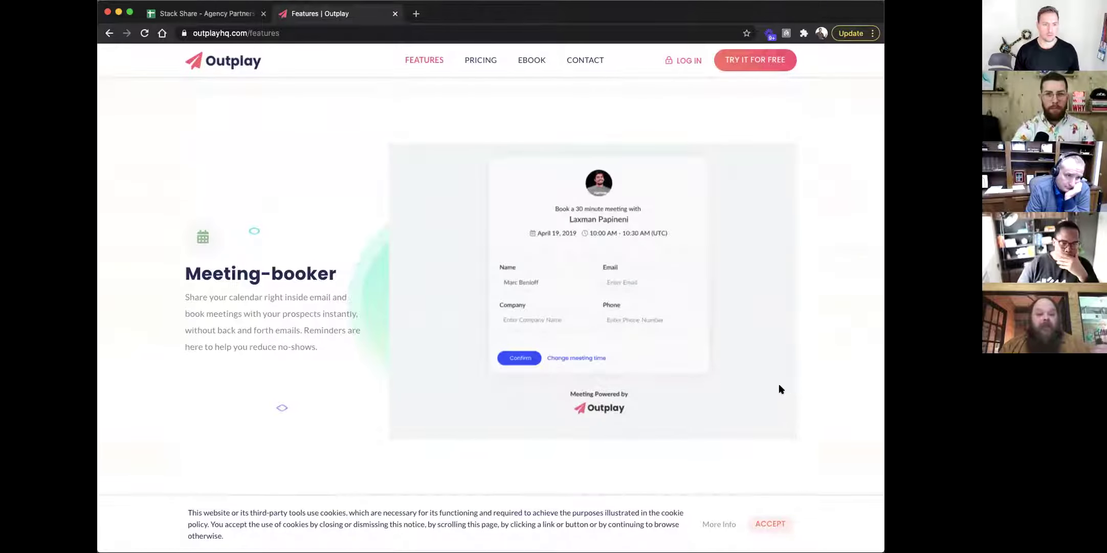
pyautogui.scroll(-6, 775, 383)
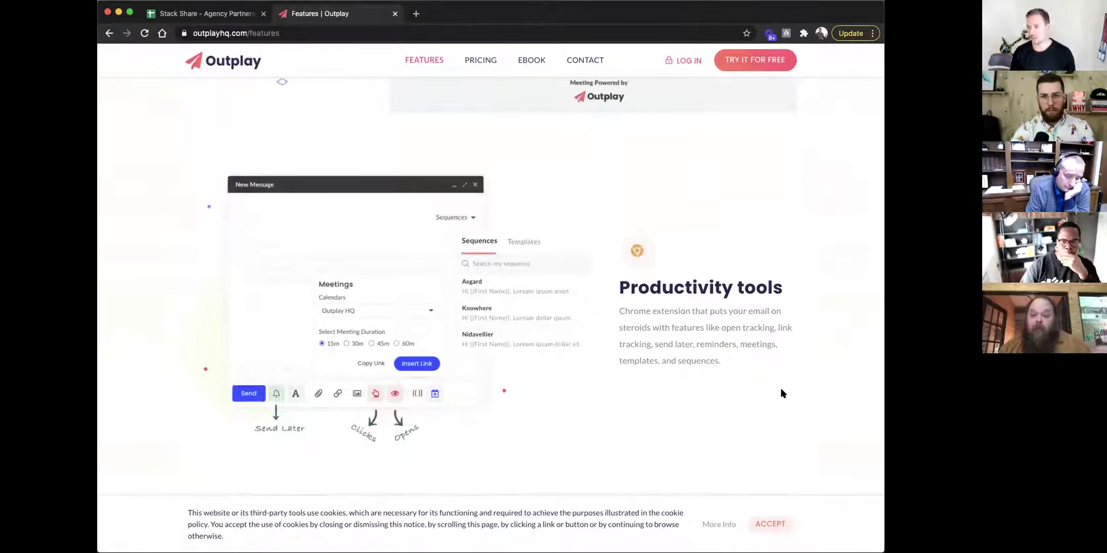
pyautogui.scroll(-3, 781, 393)
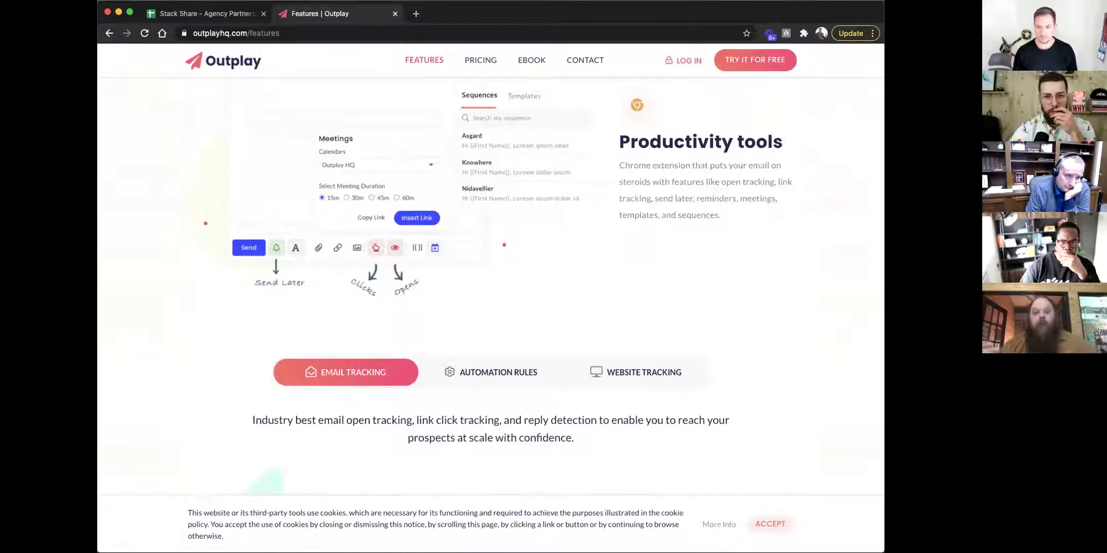
# Show the Automation Rules description, then read down to the 14-day free trial footer.
pyautogui.click(531, 372)
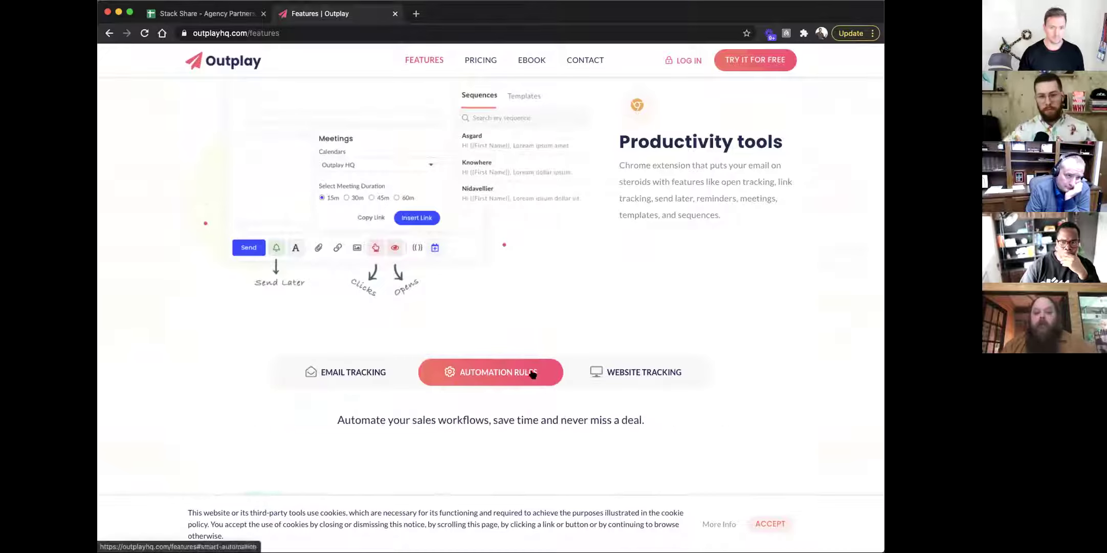
pyautogui.scroll(3, 673, 348)
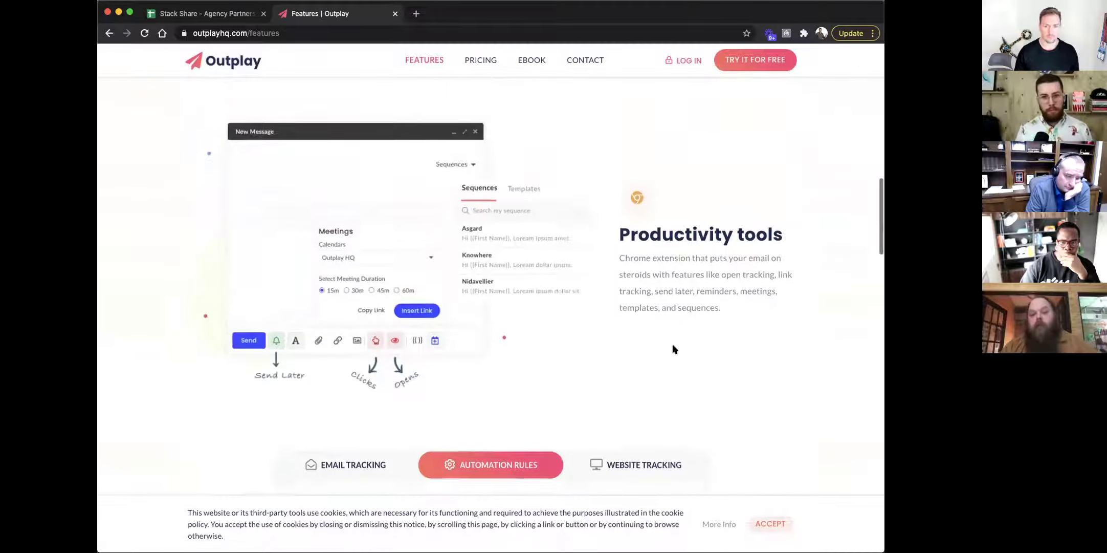
pyautogui.scroll(-6, 673, 348)
pyautogui.scroll(-2, 674, 349)
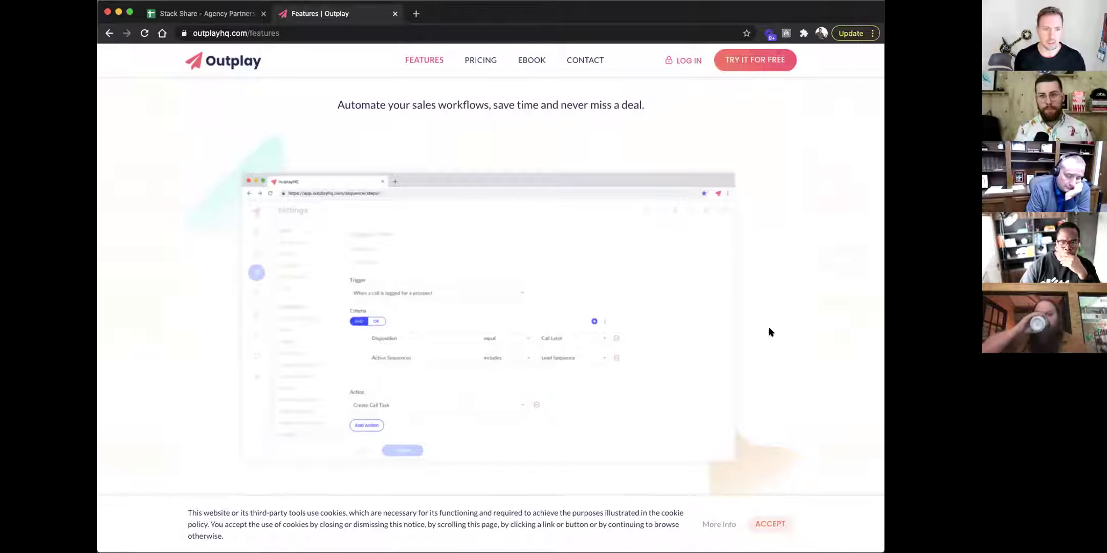
pyautogui.scroll(-20, 690, 324)
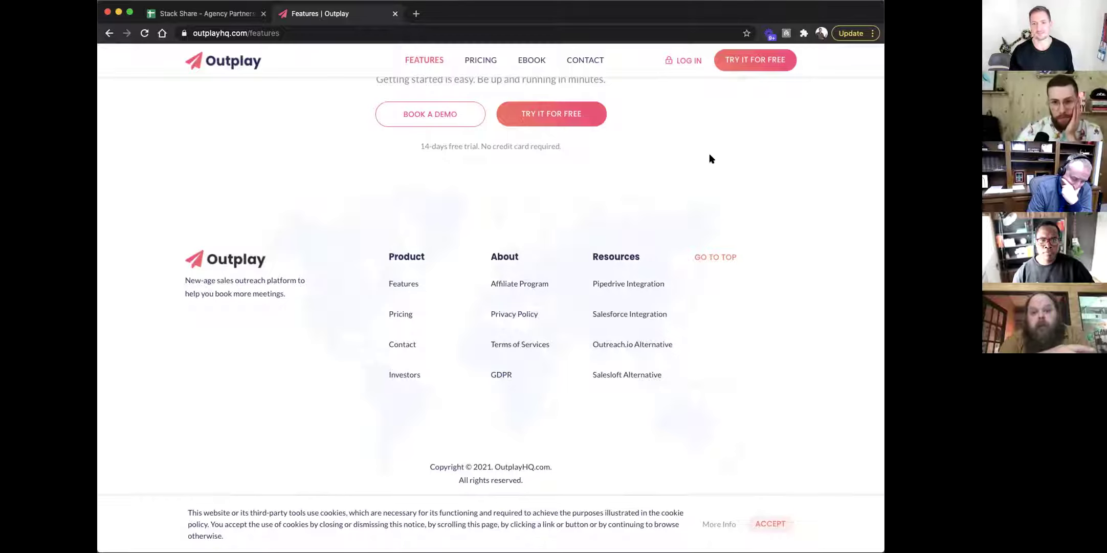
# Open Outplay's Pipedrive Integration page and read about its bi-directional email and calling sync.
pyautogui.click(608, 288)
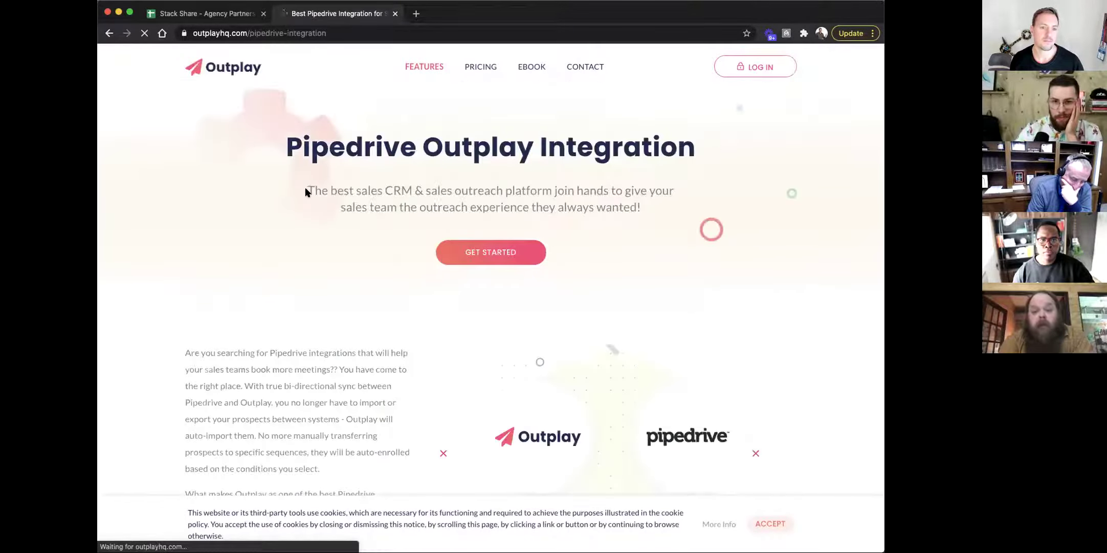
pyautogui.scroll(-1, 307, 190)
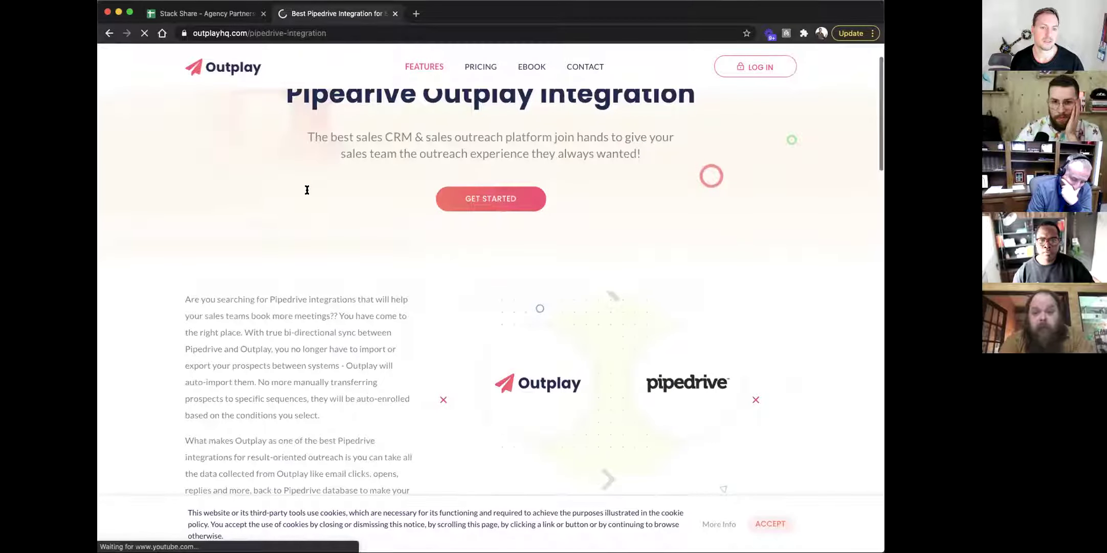
pyautogui.scroll(-8, 307, 190)
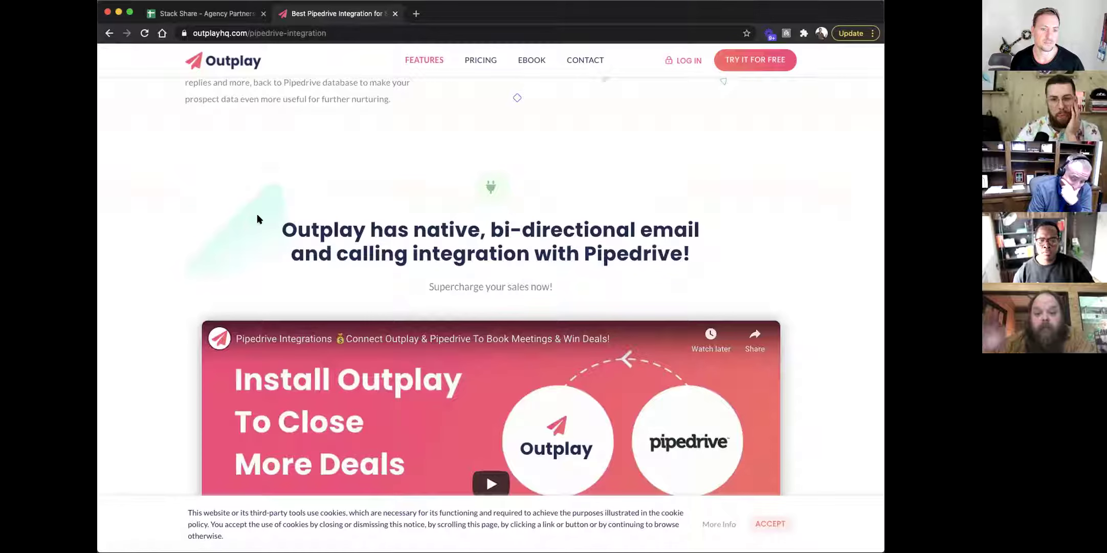
pyautogui.scroll(-8, 257, 215)
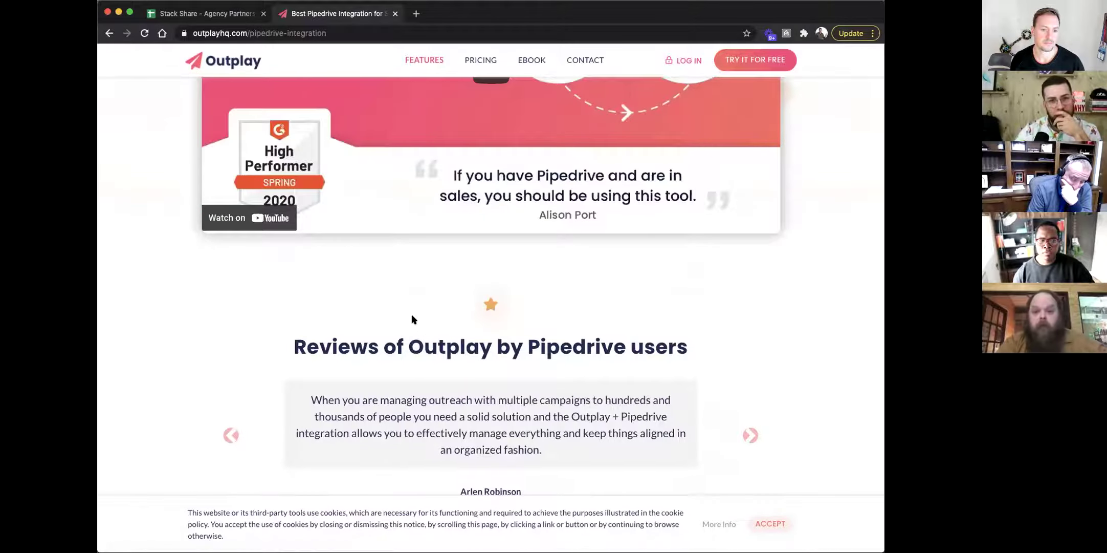
pyautogui.scroll(-10, 412, 316)
pyautogui.scroll(-5, 412, 316)
pyautogui.scroll(20, 412, 316)
# Note the outplayhq.com/pipedrive-integration address and go back to the Stack Share spreadsheet.
pyautogui.click(309, 39)
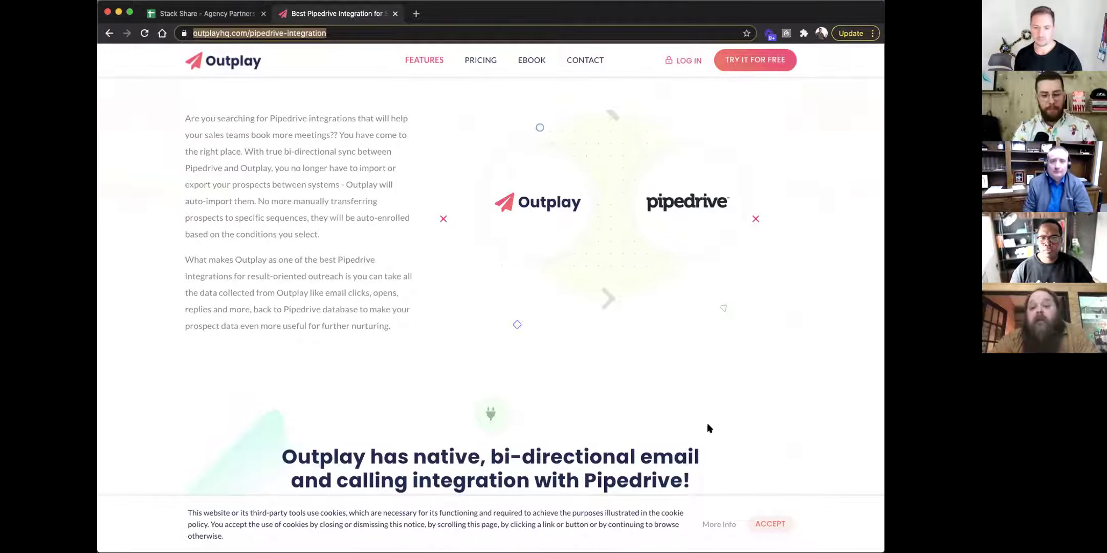
pyautogui.scroll(-15, 711, 423)
pyautogui.click(687, 366)
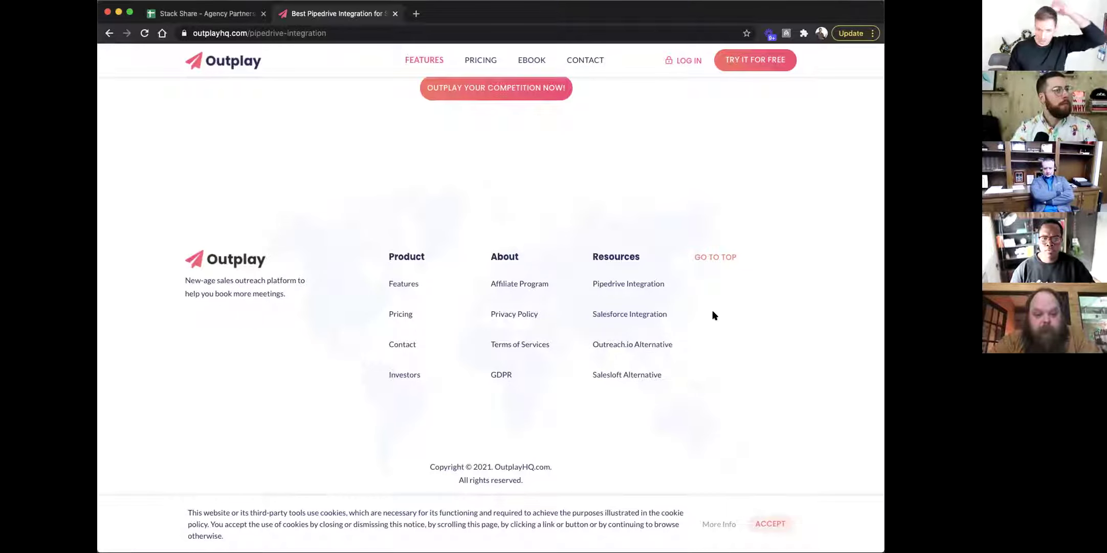
pyautogui.click(221, 14)
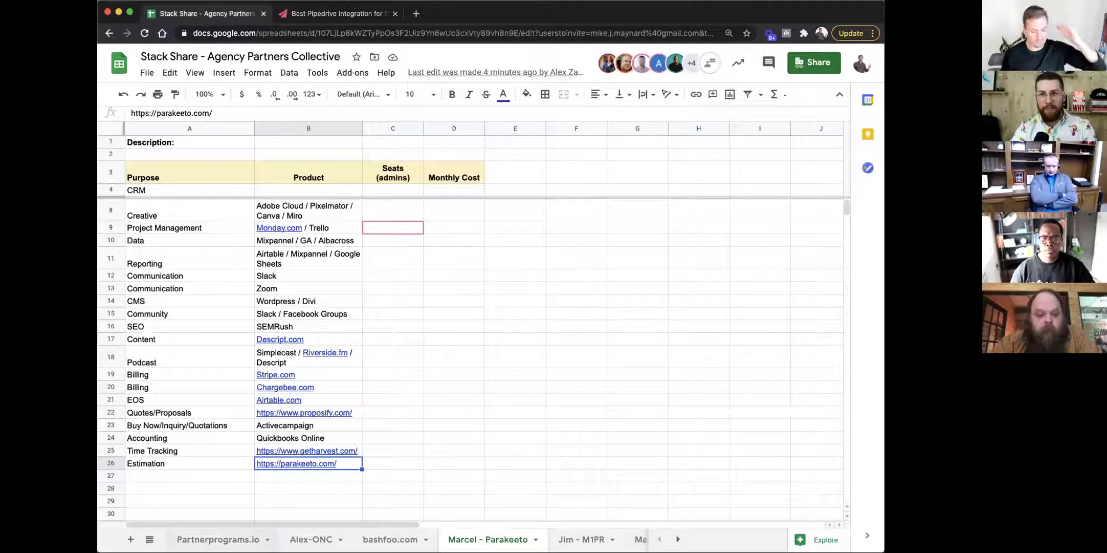
# Glance at Partnerprograms.io, then change Parakeeto's B11 Reporting entry from Airtable to Airtable.com.
pyautogui.click(225, 537)
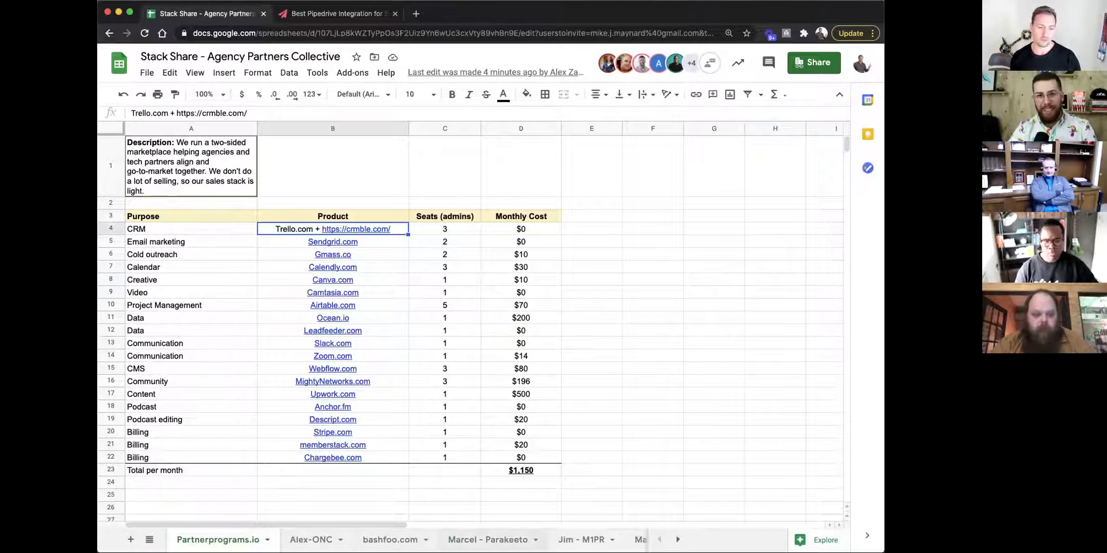
pyautogui.click(487, 538)
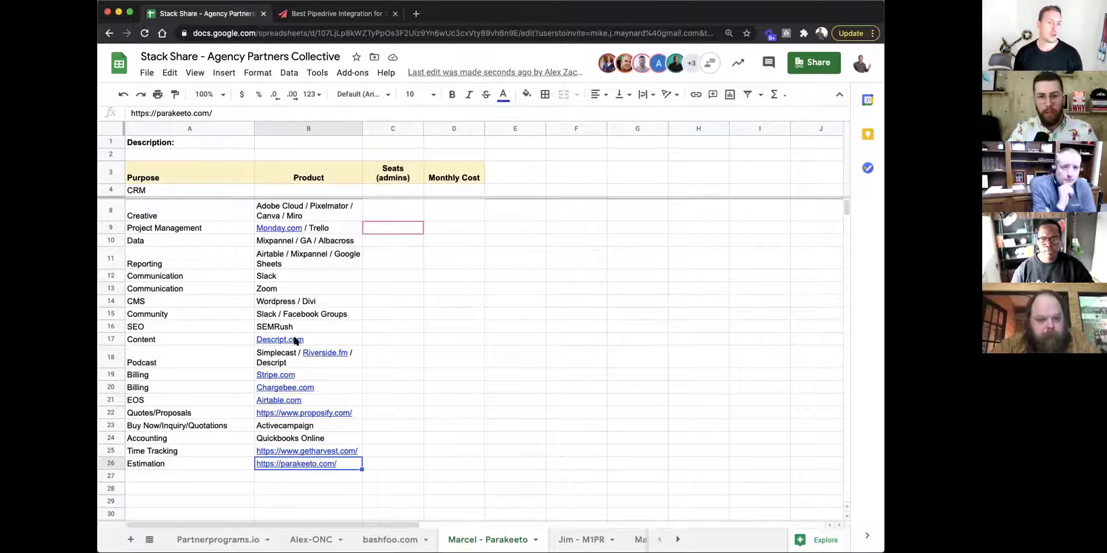
pyautogui.click(279, 259)
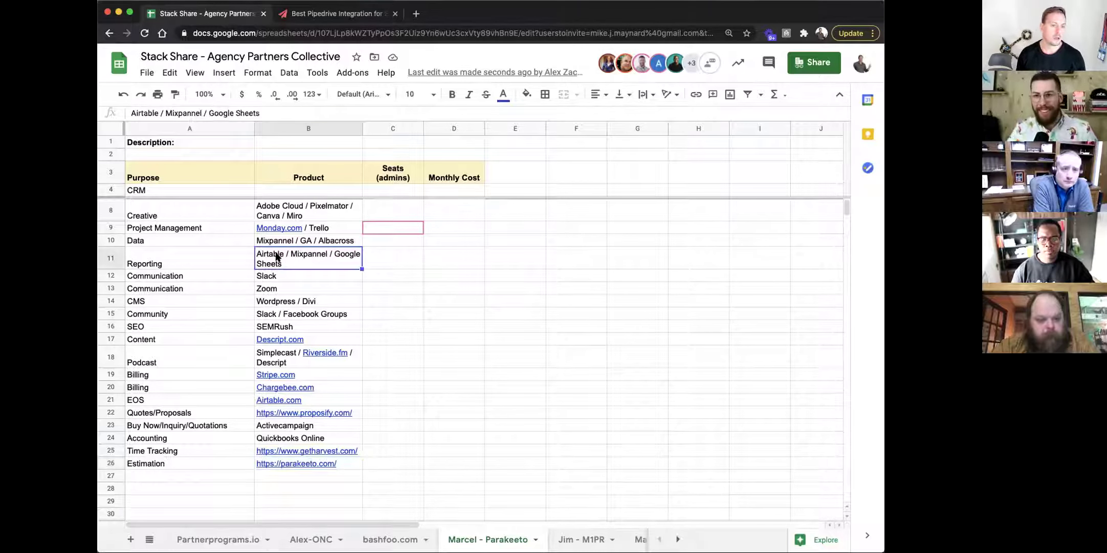
pyautogui.doubleClick(282, 249)
pyautogui.write('.com')
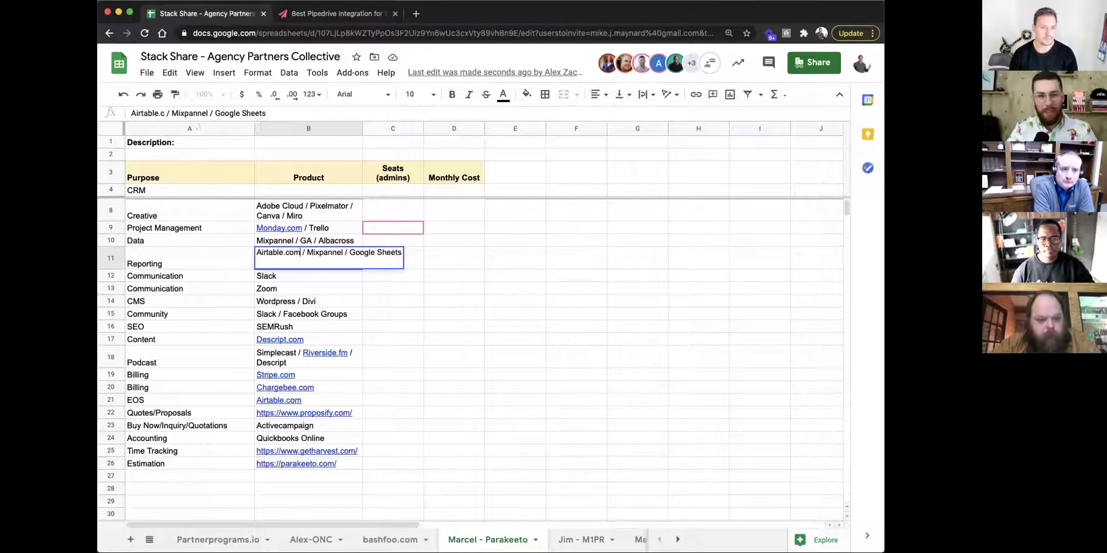
pyautogui.click(628, 334)
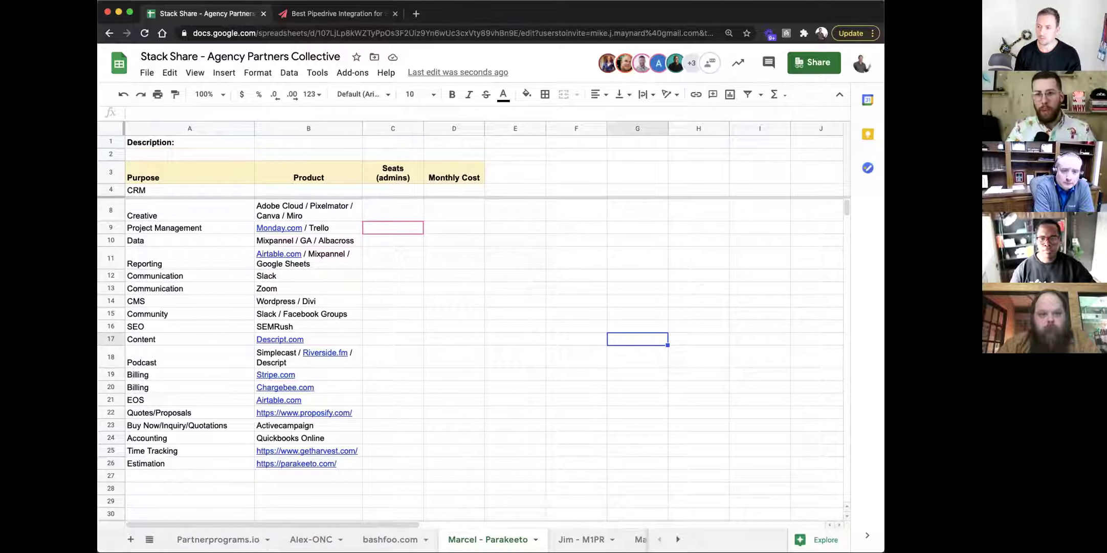
pyautogui.click(365, 290)
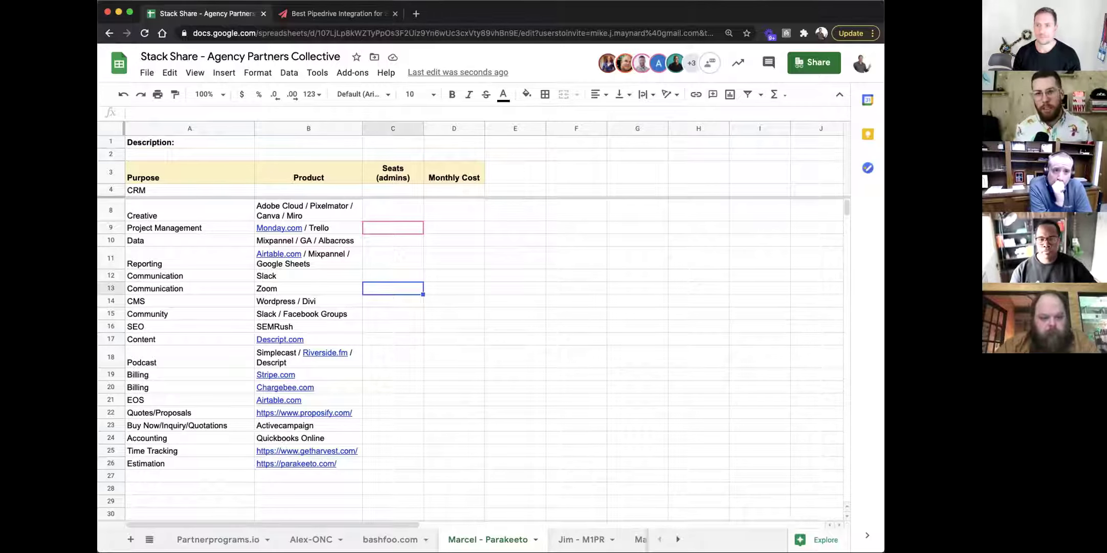
# Go to the Miro dashboard in a new tab and sign in with a Google account.
pyautogui.click(416, 14)
pyautogui.write('miro.')
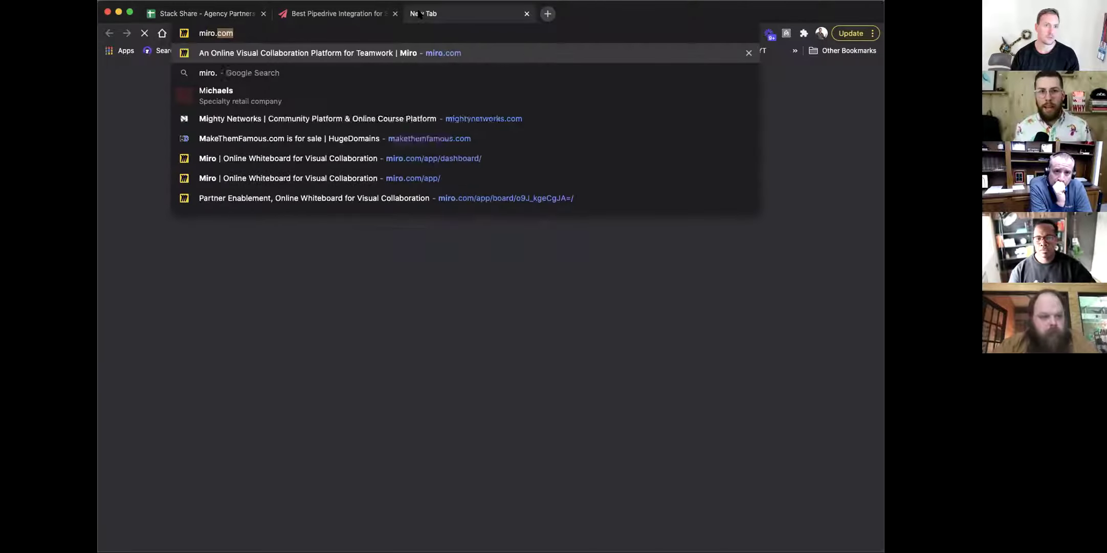
pyautogui.click(459, 153)
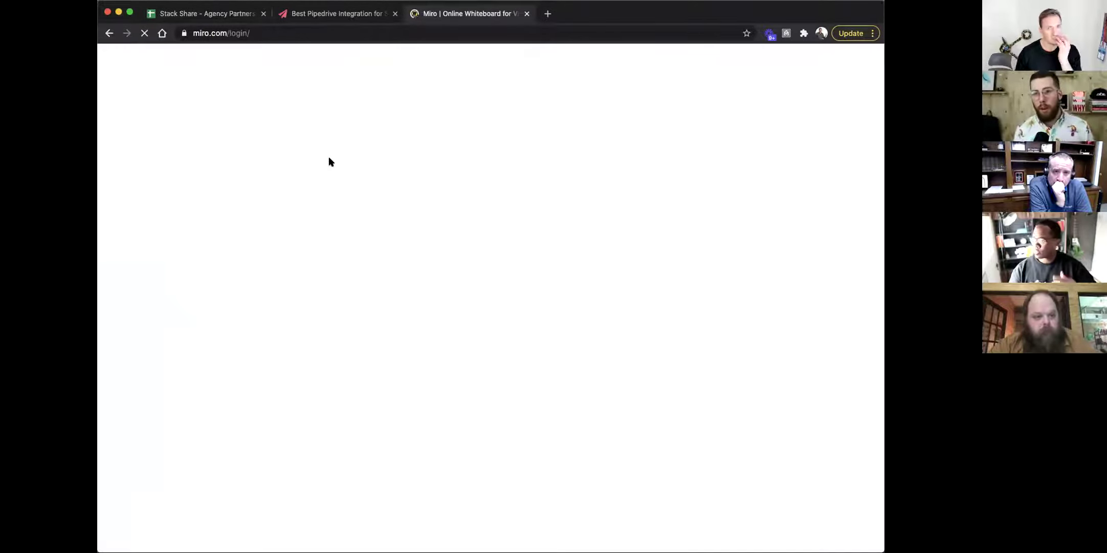
pyautogui.click(420, 160)
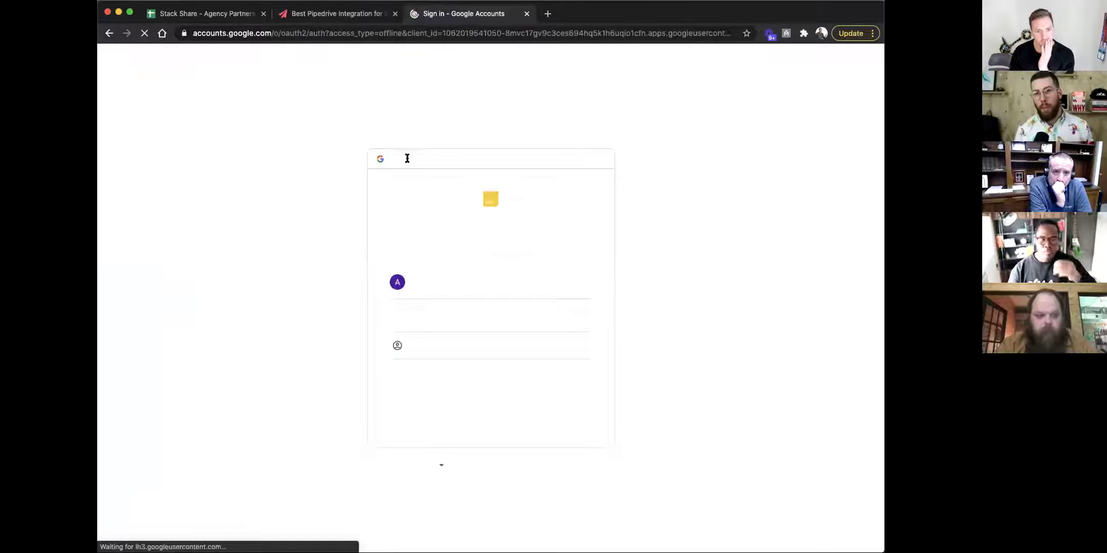
pyautogui.click(425, 288)
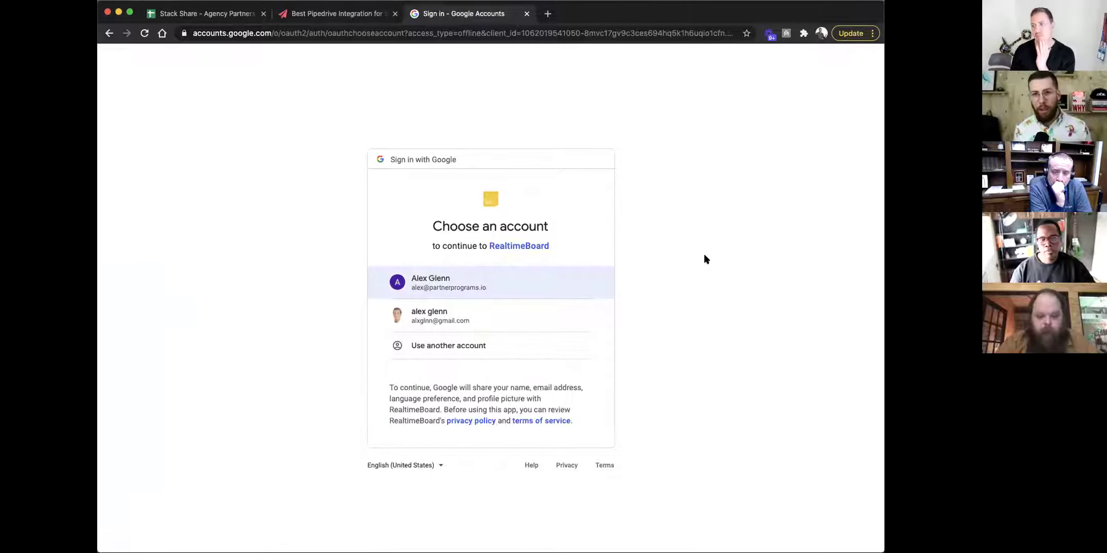
pyautogui.click(454, 285)
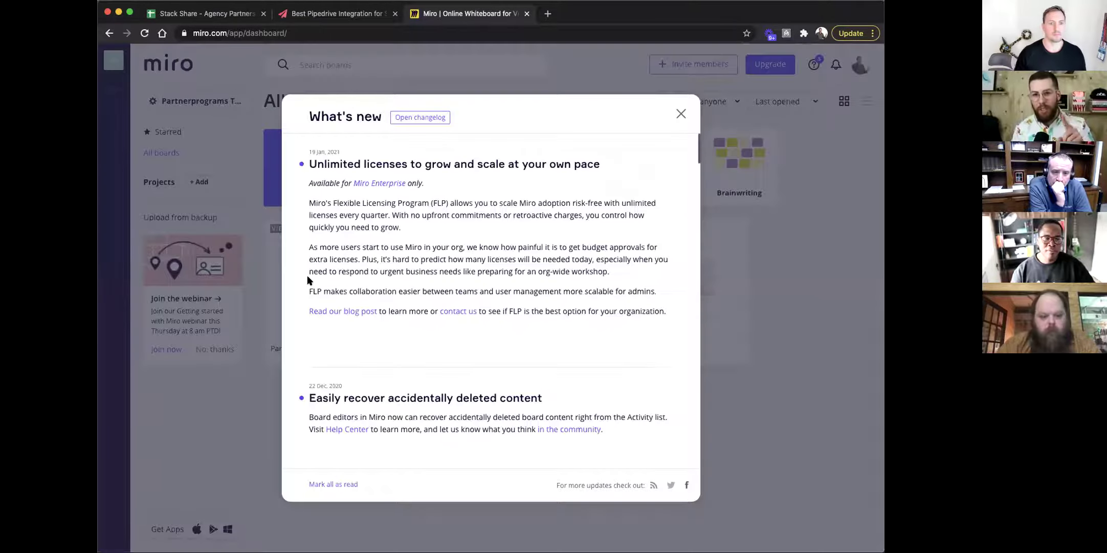
# Dismiss the What's new notice, open the Partner Enablement board, and add an empty tab.
pyautogui.press('Escape')
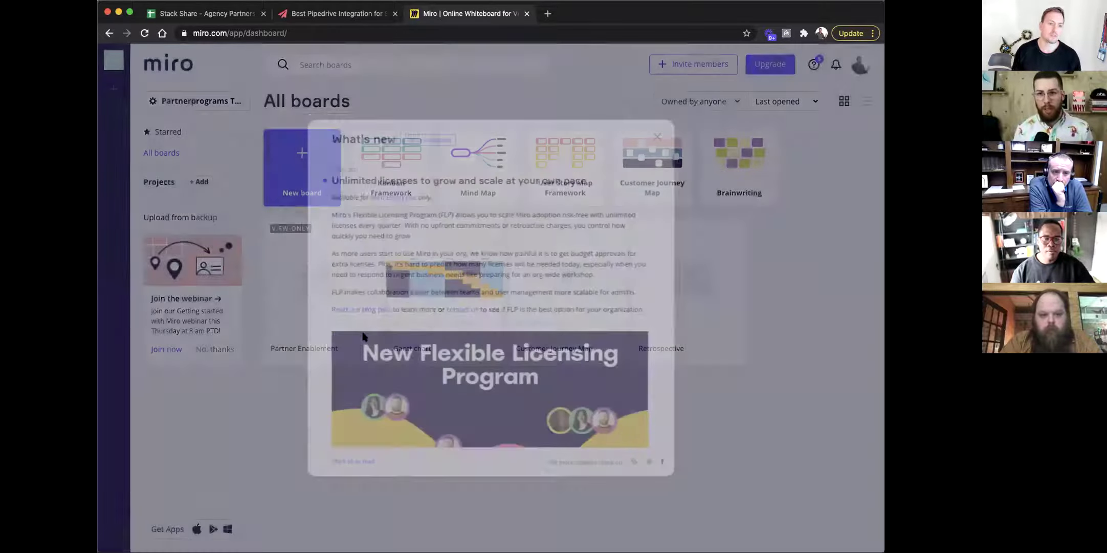
pyautogui.click(339, 284)
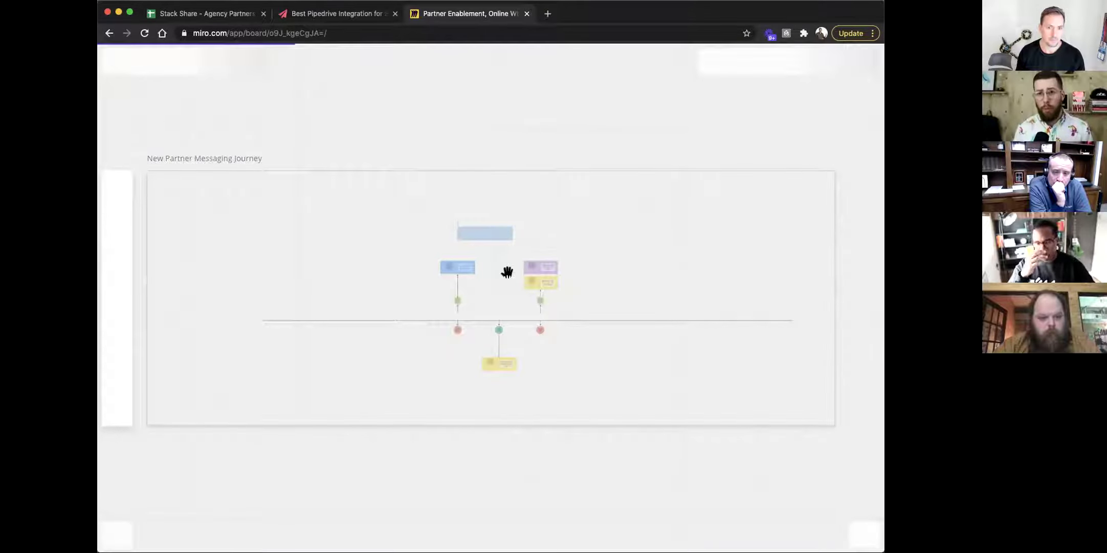
pyautogui.click(547, 13)
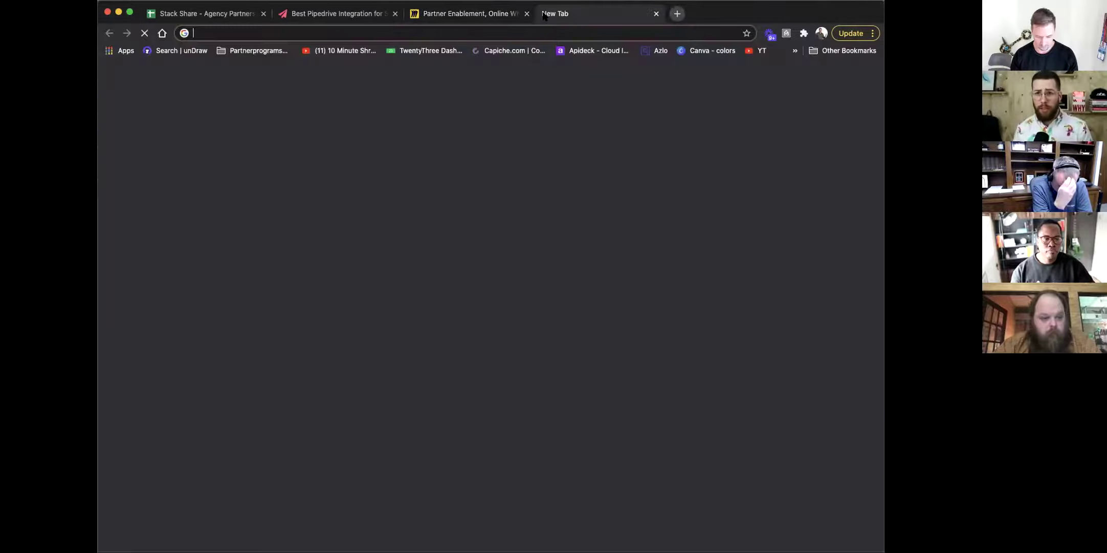
# Load descript.com and scroll through its overview of the collaborative audio/video editor.
pyautogui.write('descr')
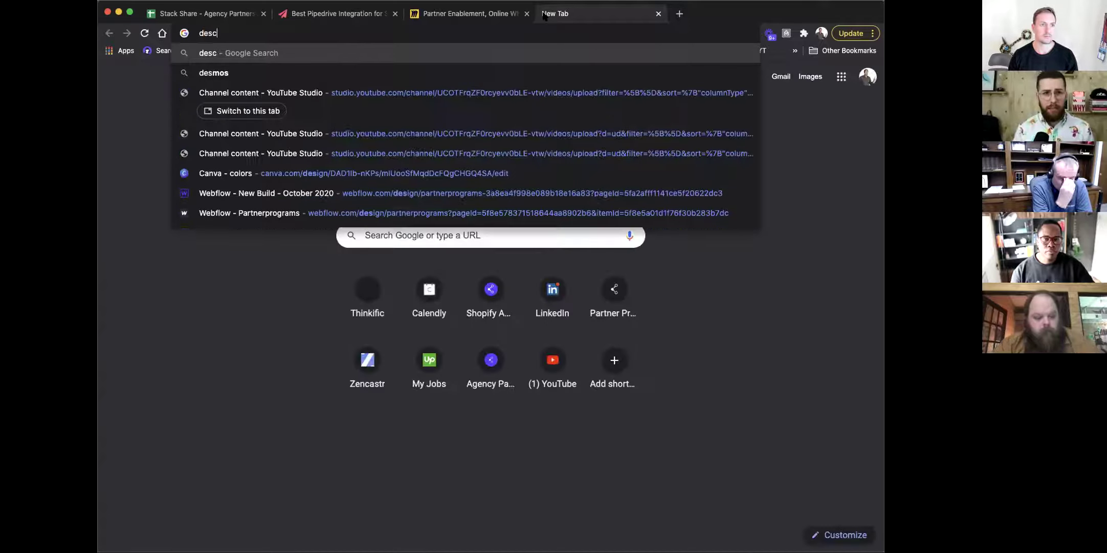
pyautogui.write('ipt.com')
pyautogui.press('Return')
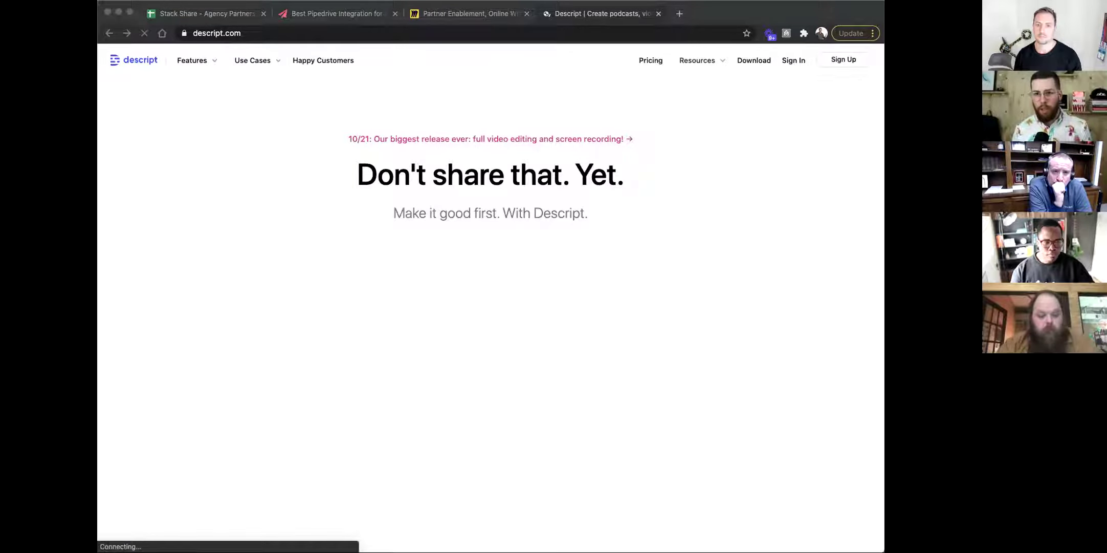
pyautogui.scroll(-5, 778, 241)
pyautogui.scroll(-1, 779, 241)
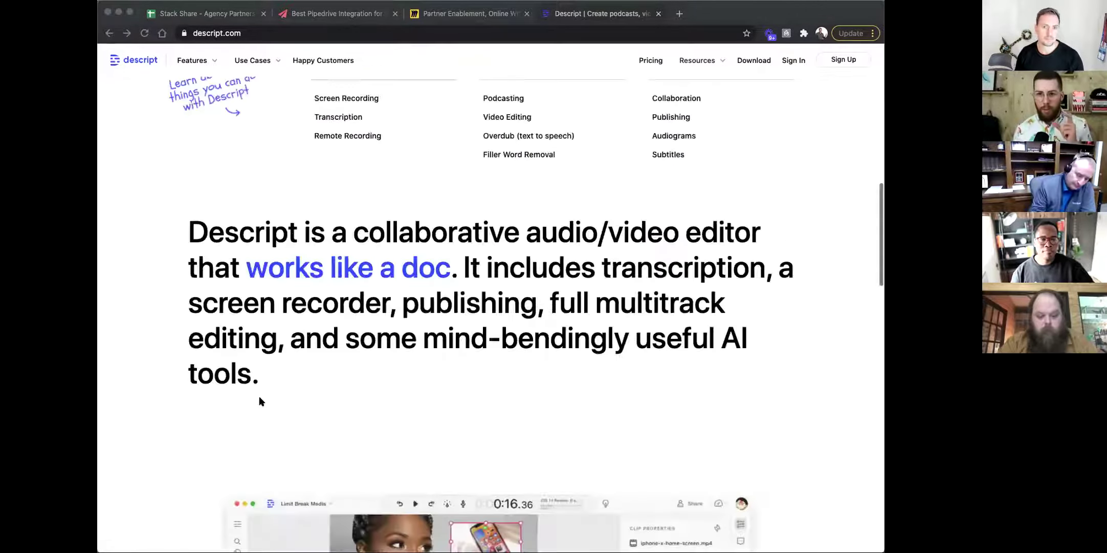
pyautogui.scroll(4, 259, 396)
pyautogui.scroll(-6, 258, 396)
pyautogui.scroll(-5, 258, 395)
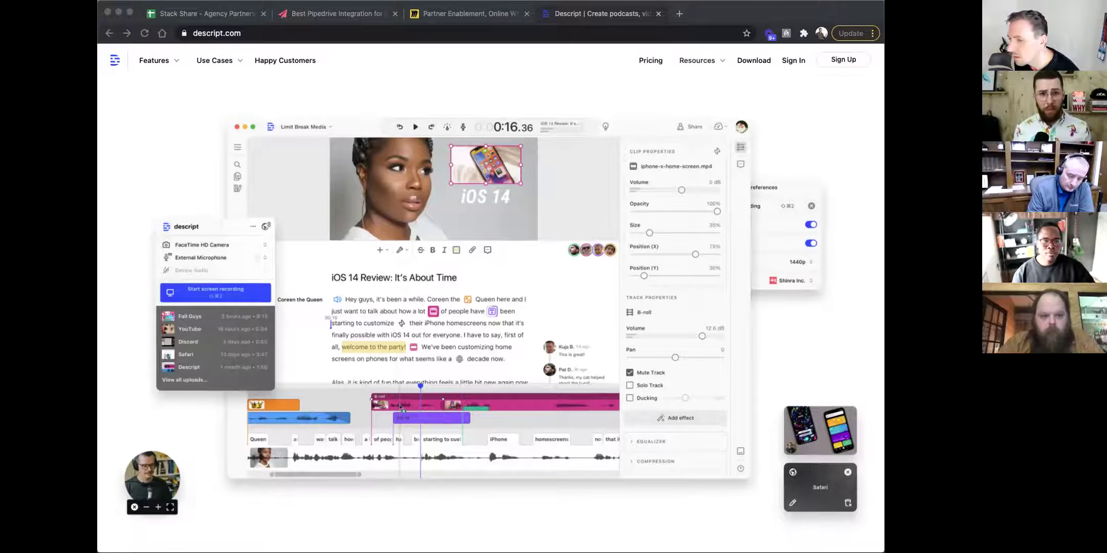
pyautogui.press('super+Tab')
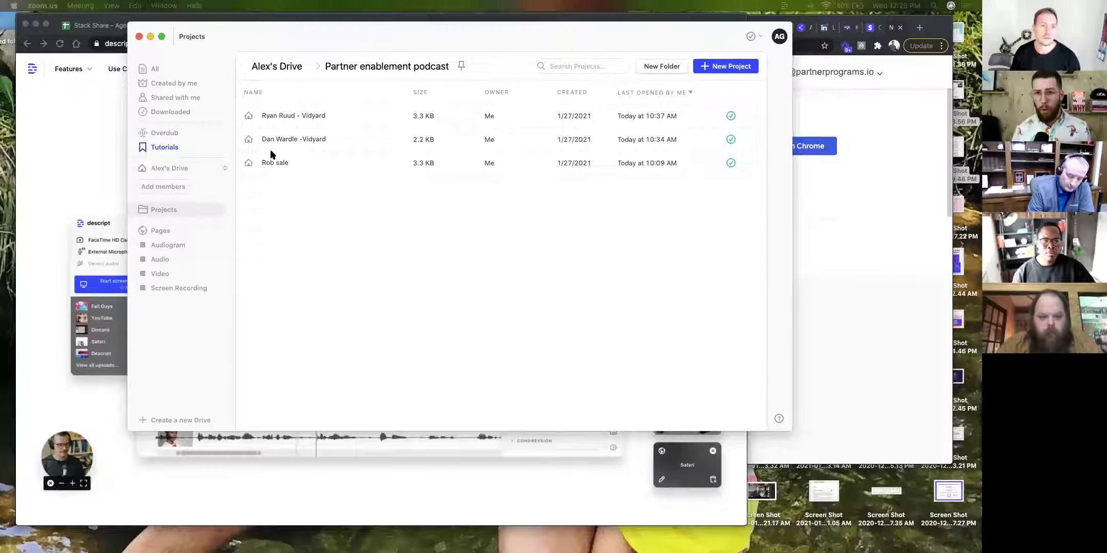
pyautogui.click(289, 118)
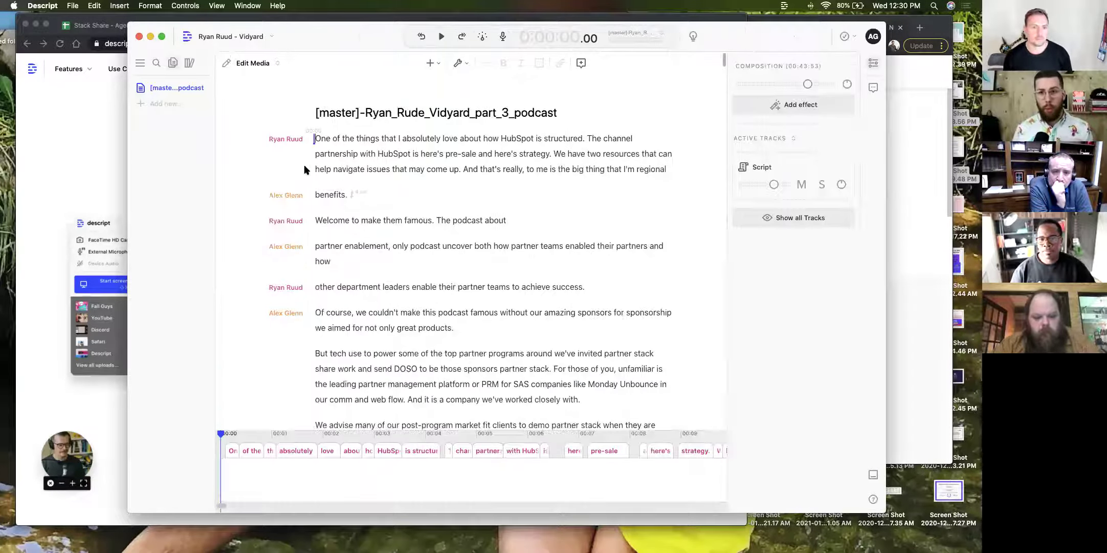
pyautogui.click(351, 156)
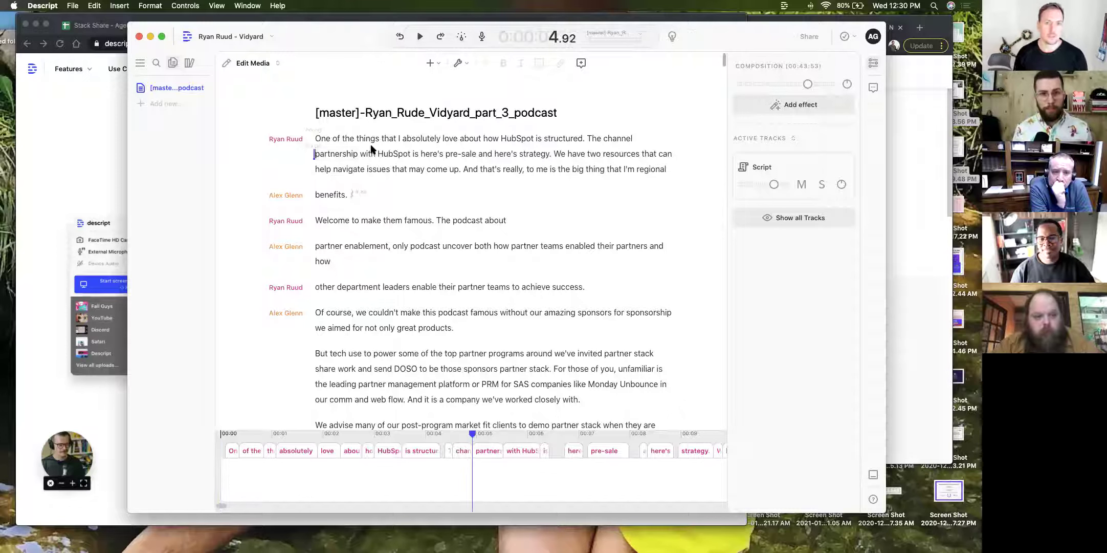
pyautogui.click(802, 38)
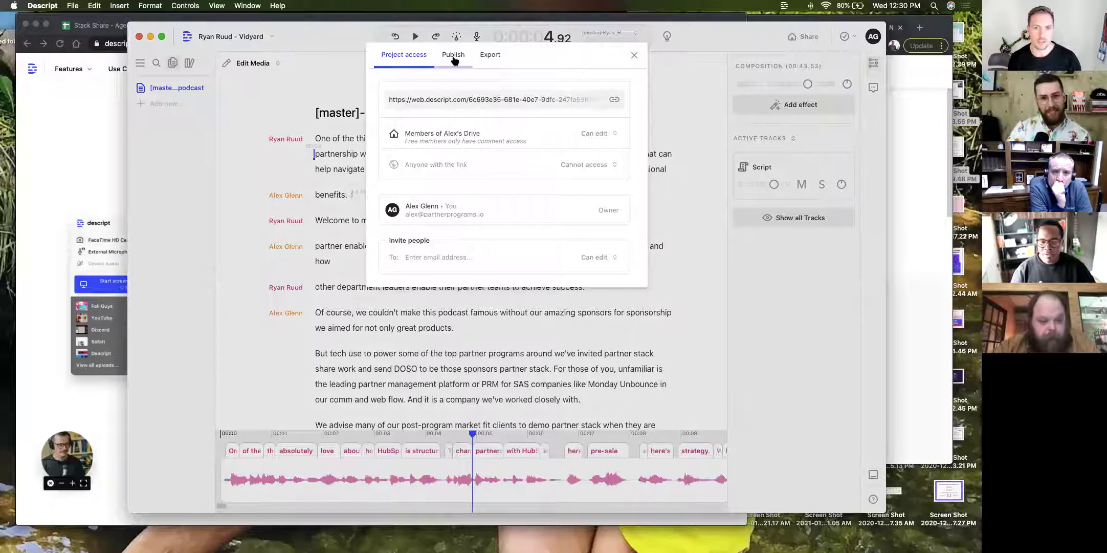
# Review the Export tab's Text settings (Word .docx, speaker labels), then close without exporting.
pyautogui.click(490, 55)
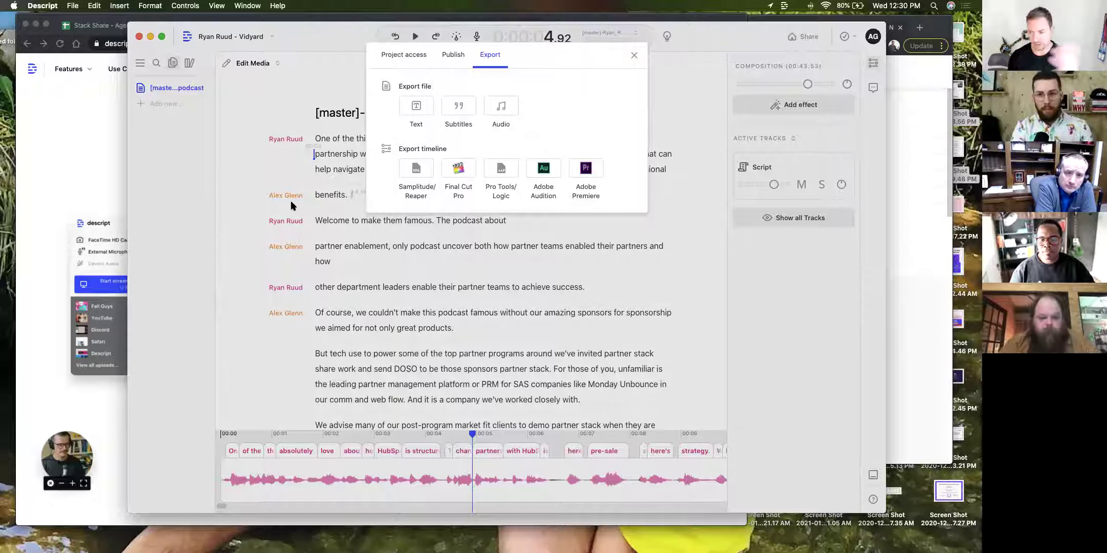
pyautogui.click(417, 108)
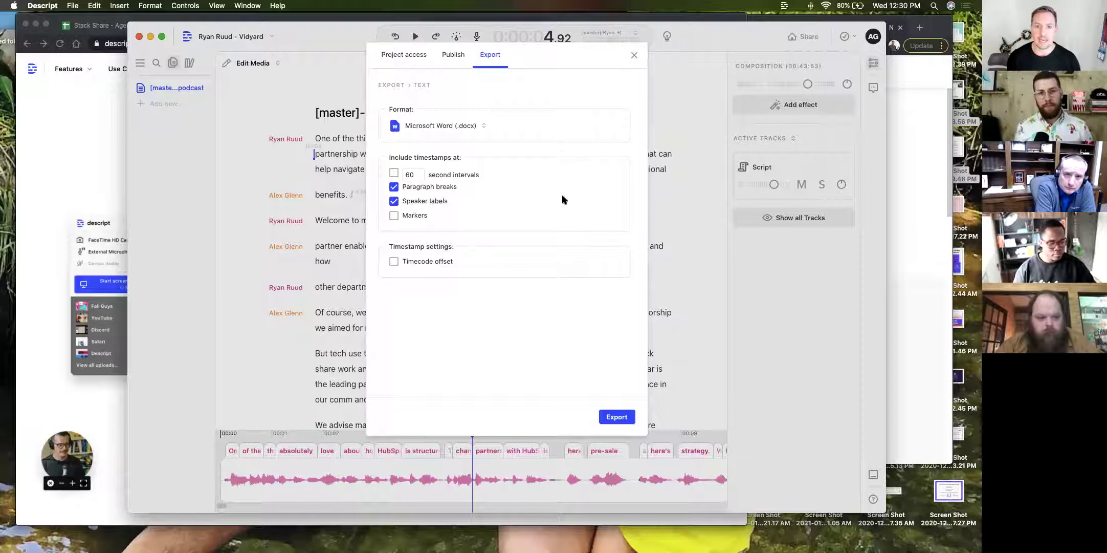
pyautogui.click(635, 55)
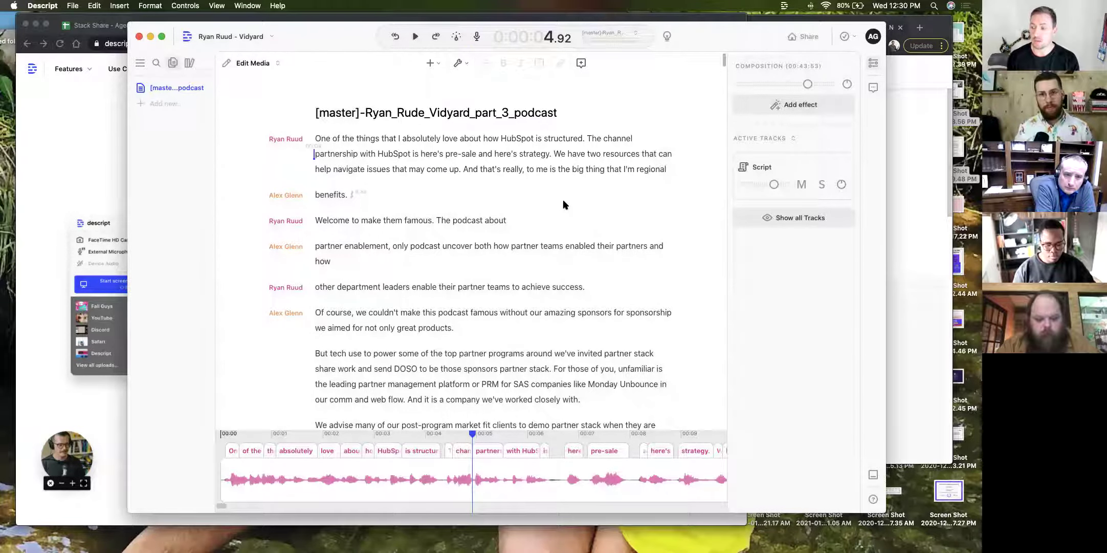
# Place playback just before 'podcast' and show the wrench menu of transcript cleanup actions.
pyautogui.scroll(-2, 477, 269)
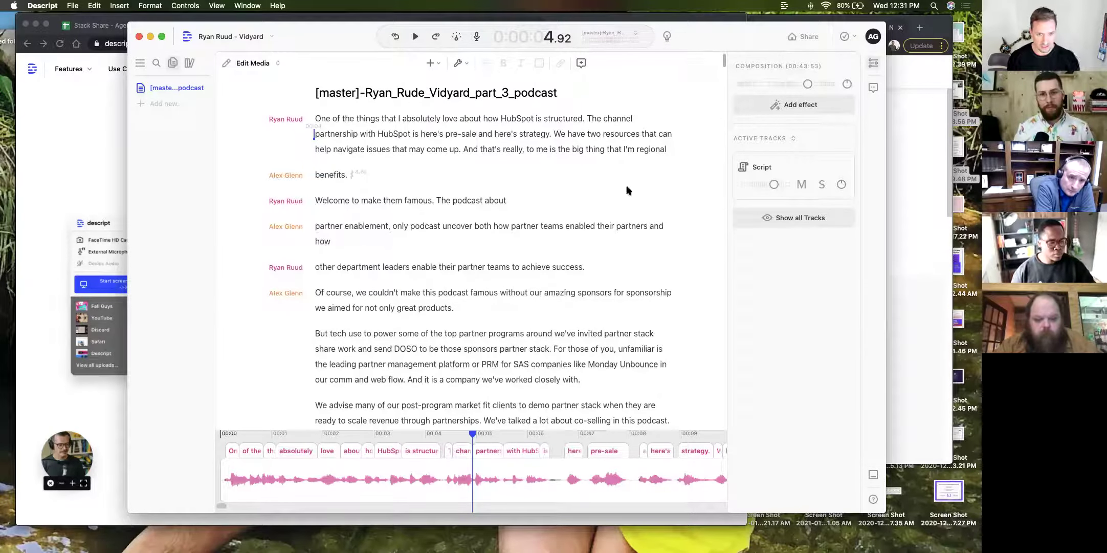
pyautogui.click(455, 205)
pyautogui.click(450, 200)
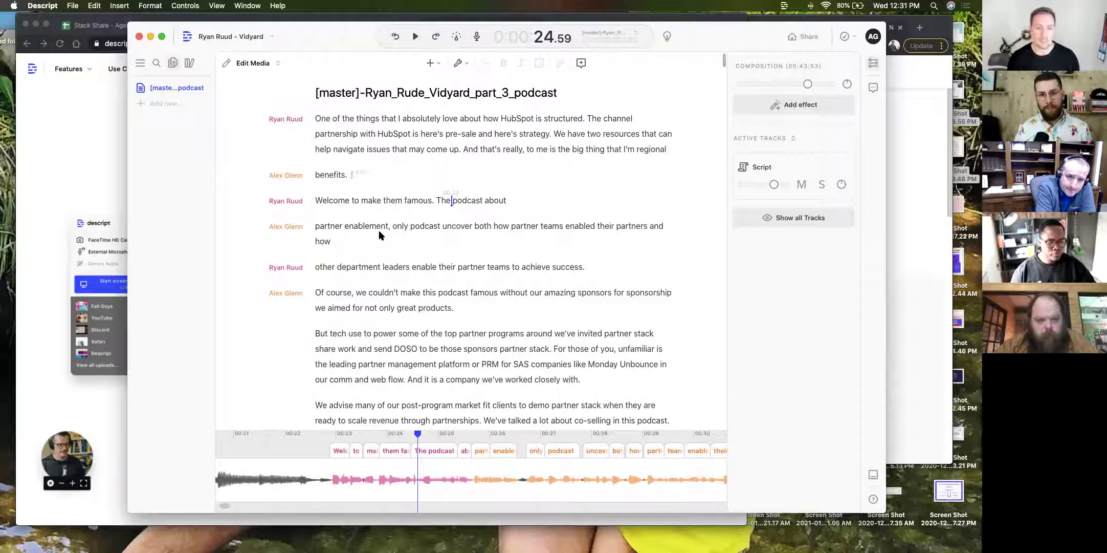
pyautogui.scroll(-5, 488, 355)
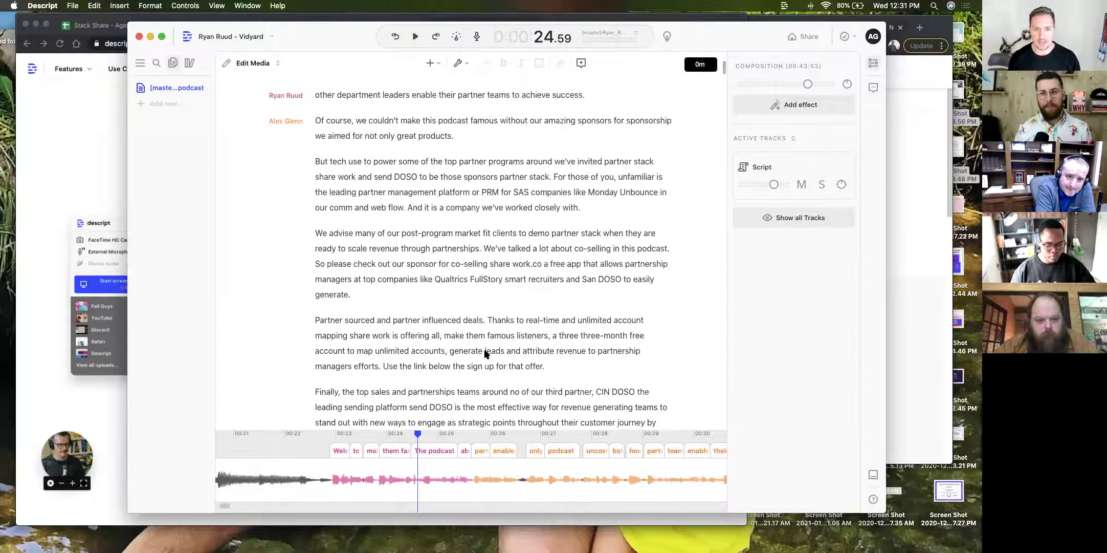
pyautogui.scroll(6, 485, 353)
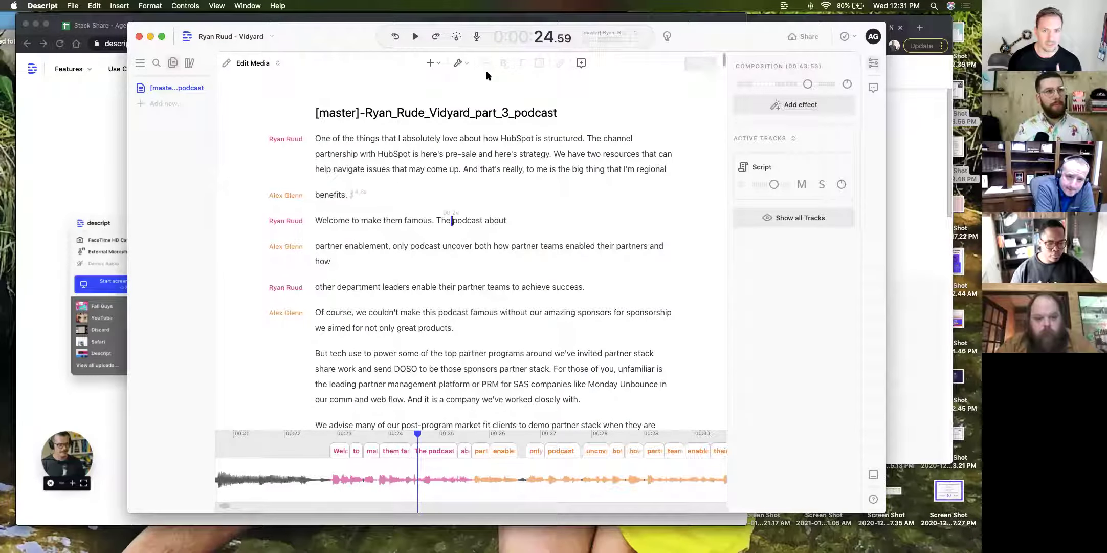
pyautogui.click(465, 63)
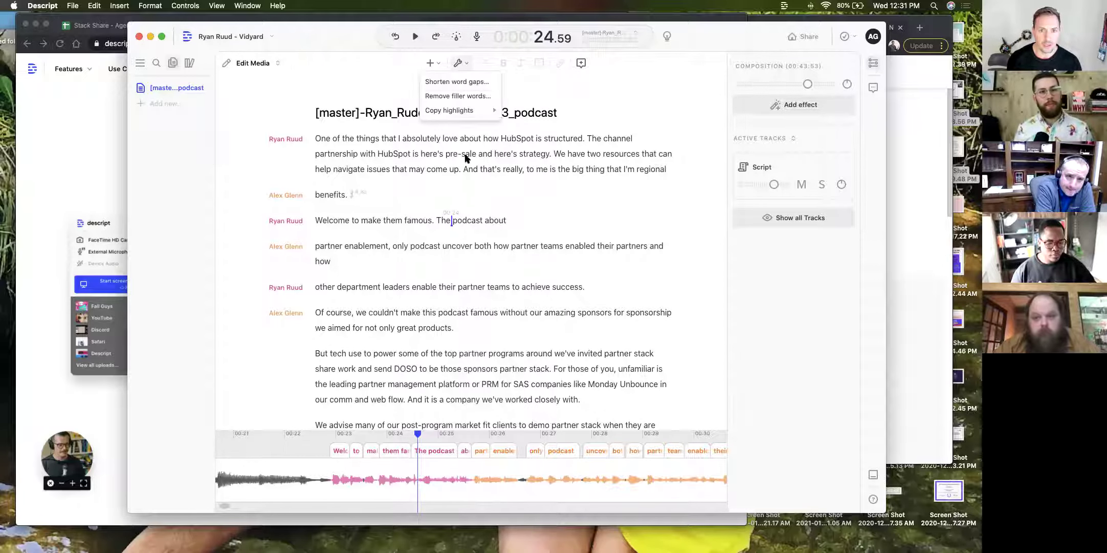
# Delete all 267 filler words, cutting the composition from 43:53 to 41:48, then hide Descript.
pyautogui.click(462, 97)
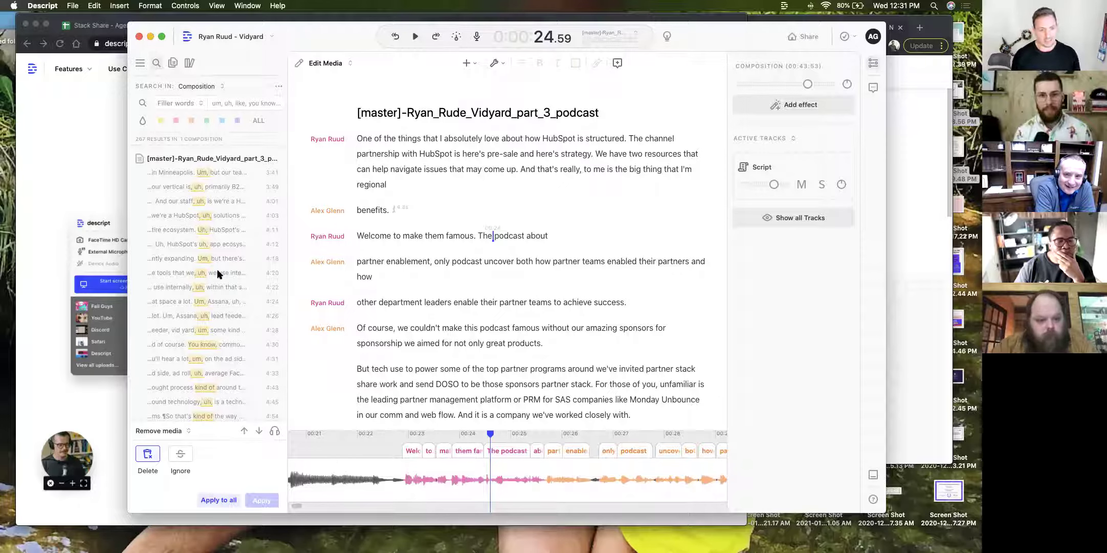
pyautogui.click(217, 500)
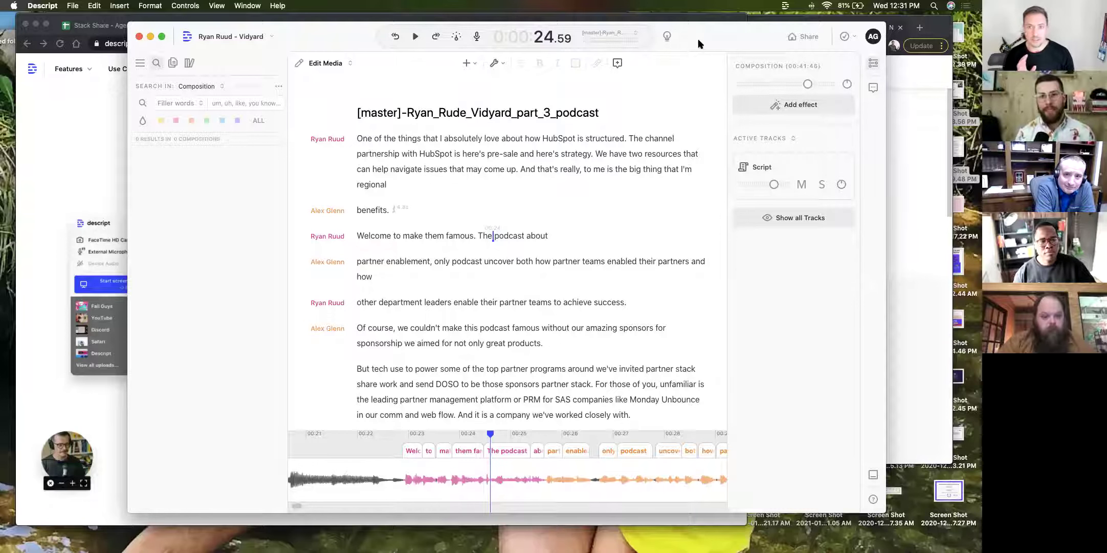
pyautogui.press('super+h')
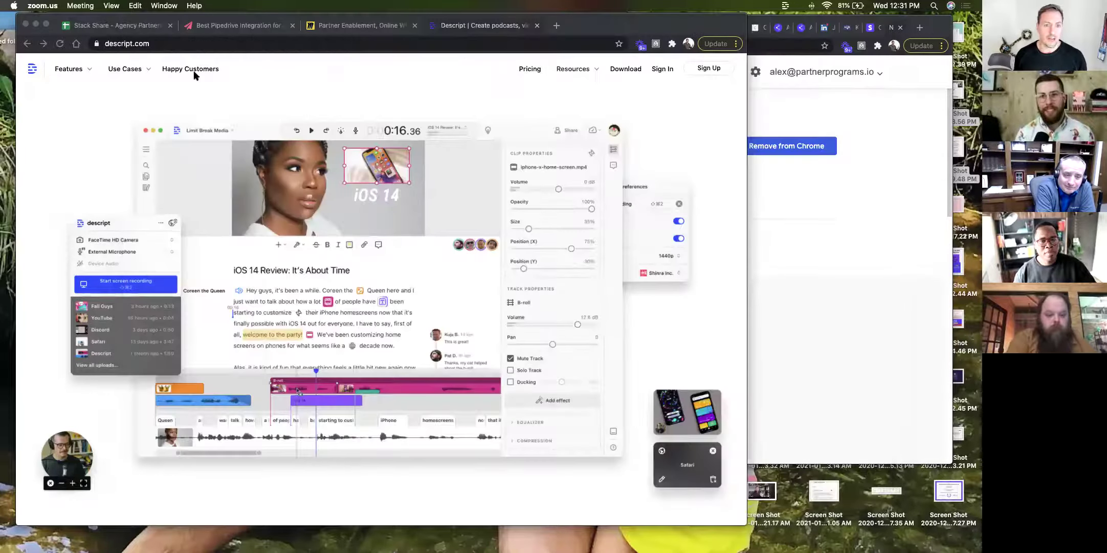
# Bring up the Partner Enablement board in Miro and zoom into the messaging journey.
pyautogui.click(142, 25)
pyautogui.click(378, 26)
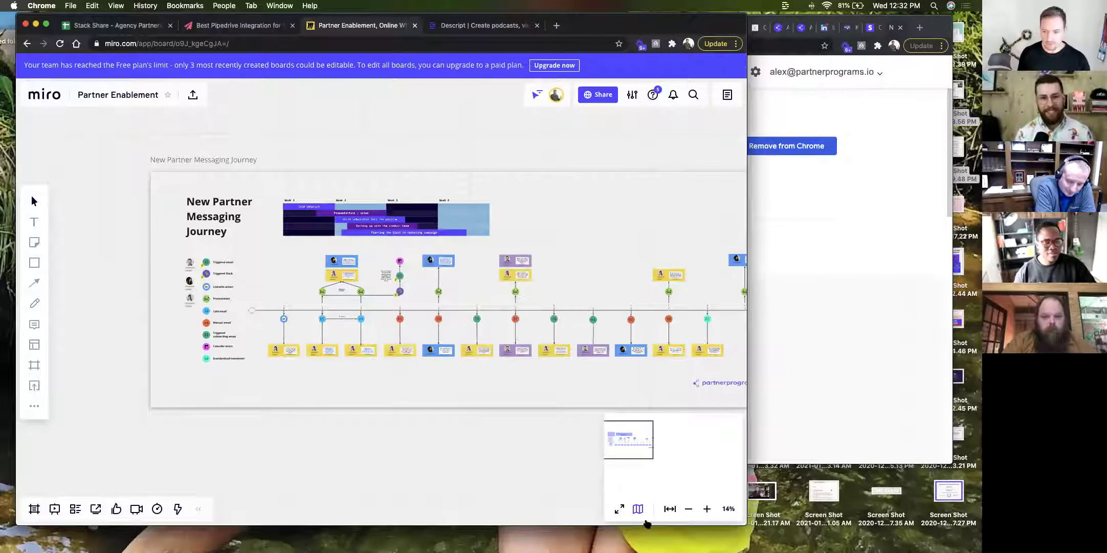
pyautogui.click(707, 509)
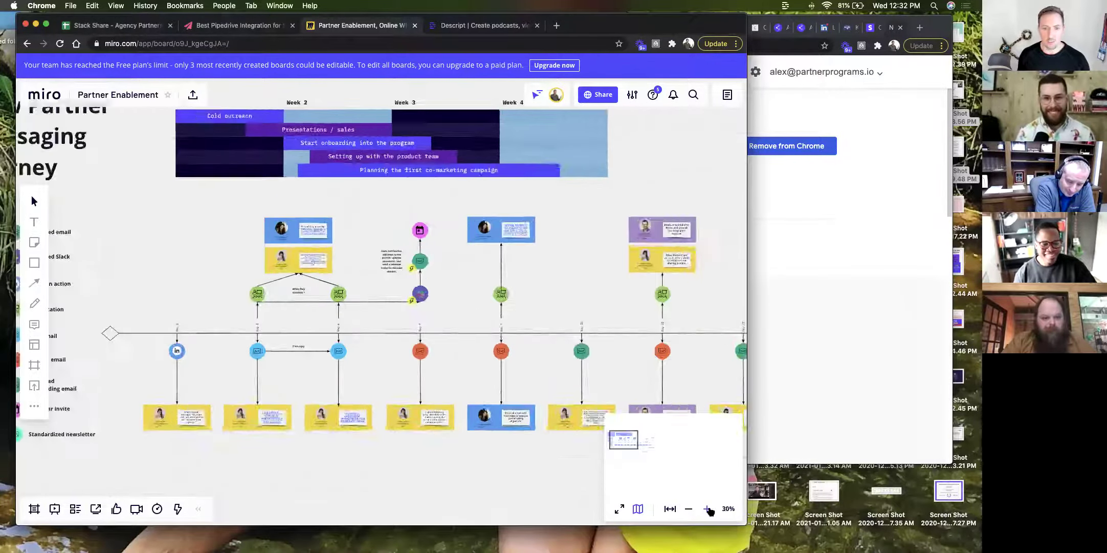
pyautogui.click(708, 509)
pyautogui.scroll(-5, 341, 443)
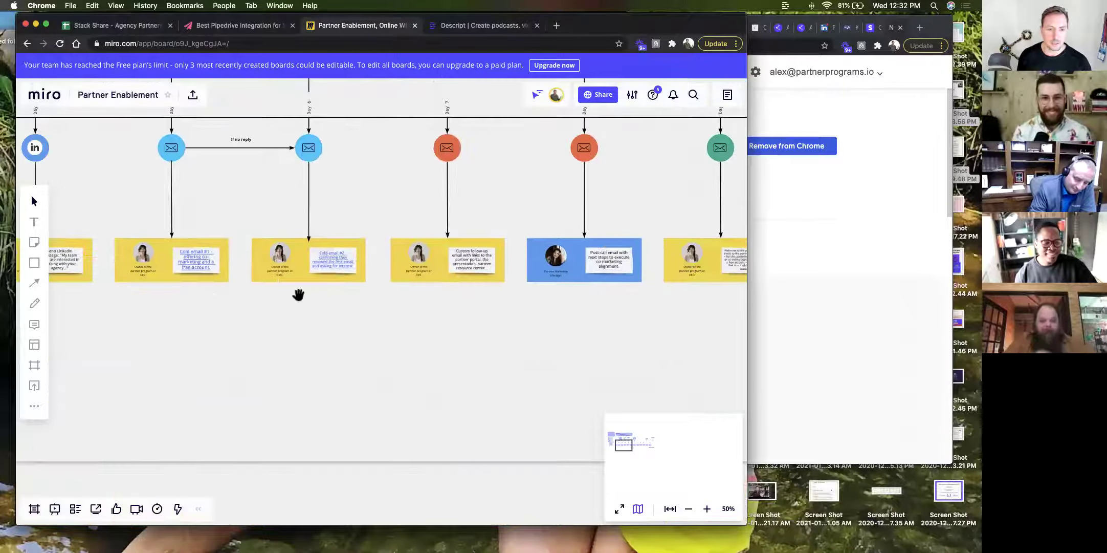
pyautogui.hscroll(-5, 323, 332)
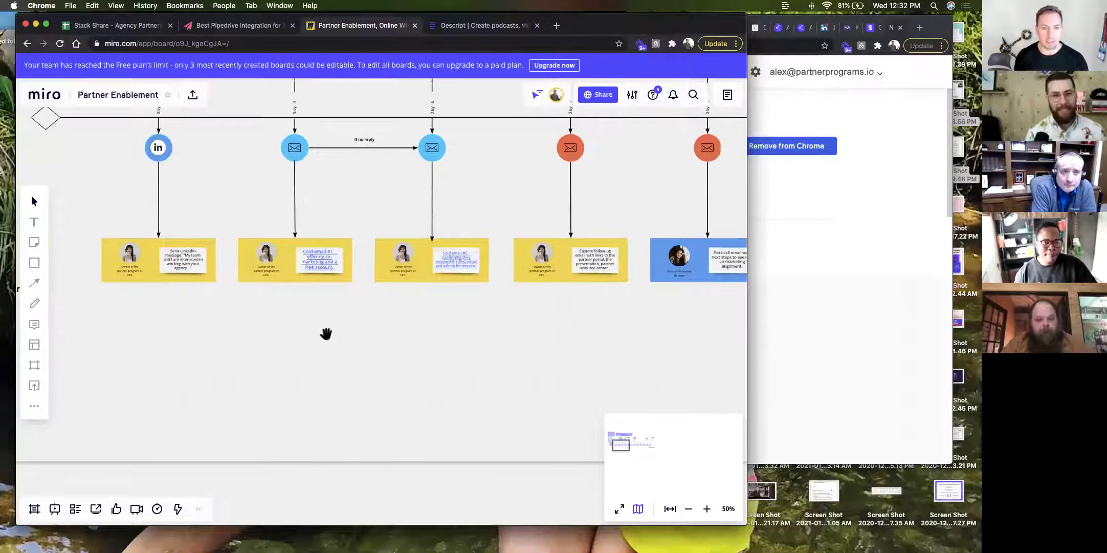
pyautogui.scroll(3, 346, 361)
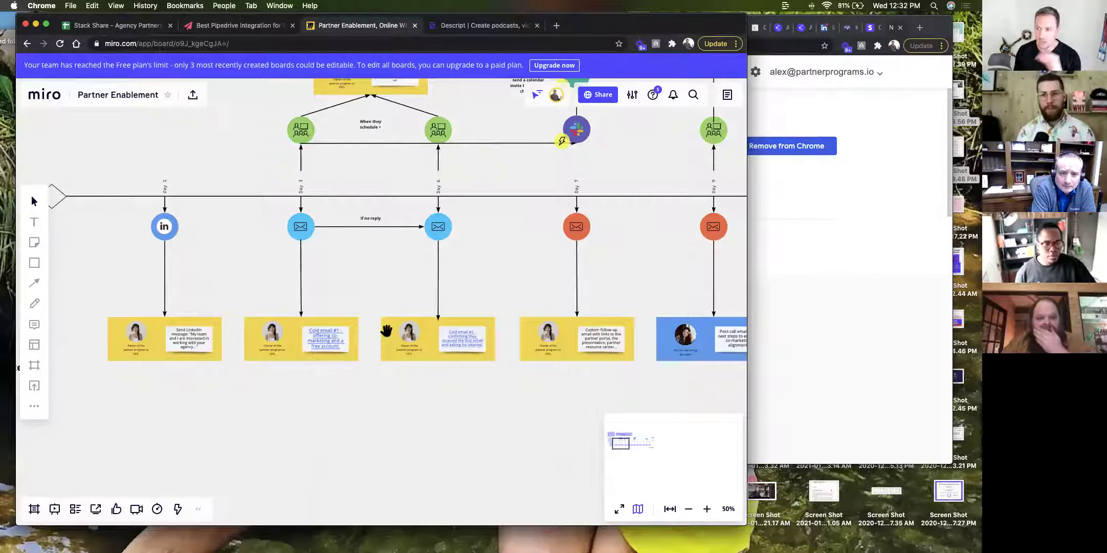
# Review the third email card and the Week 1–3 timeline table, then return to the Stack Share spreadsheet.
pyautogui.click(463, 340)
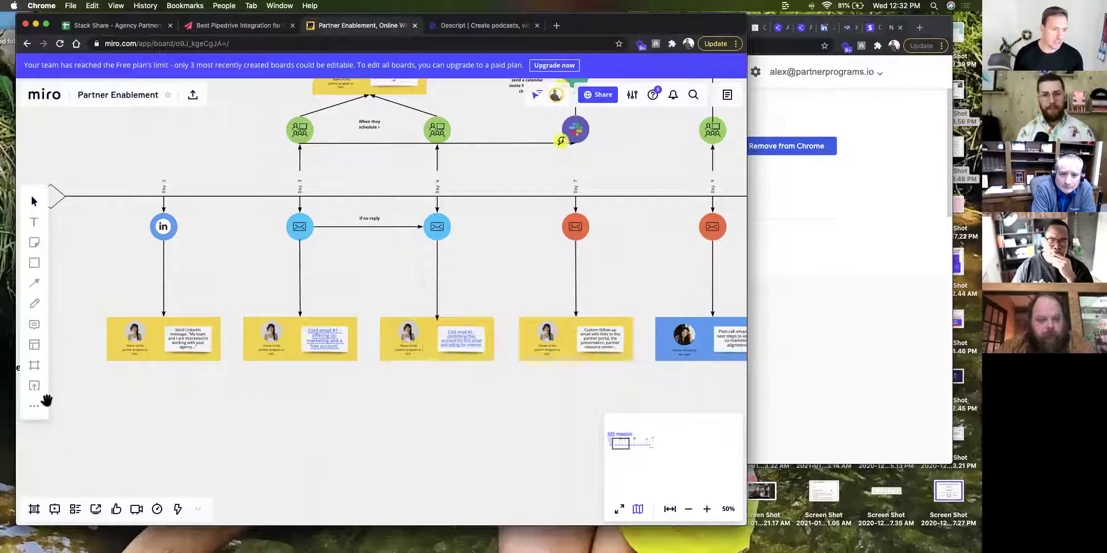
pyautogui.click(221, 410)
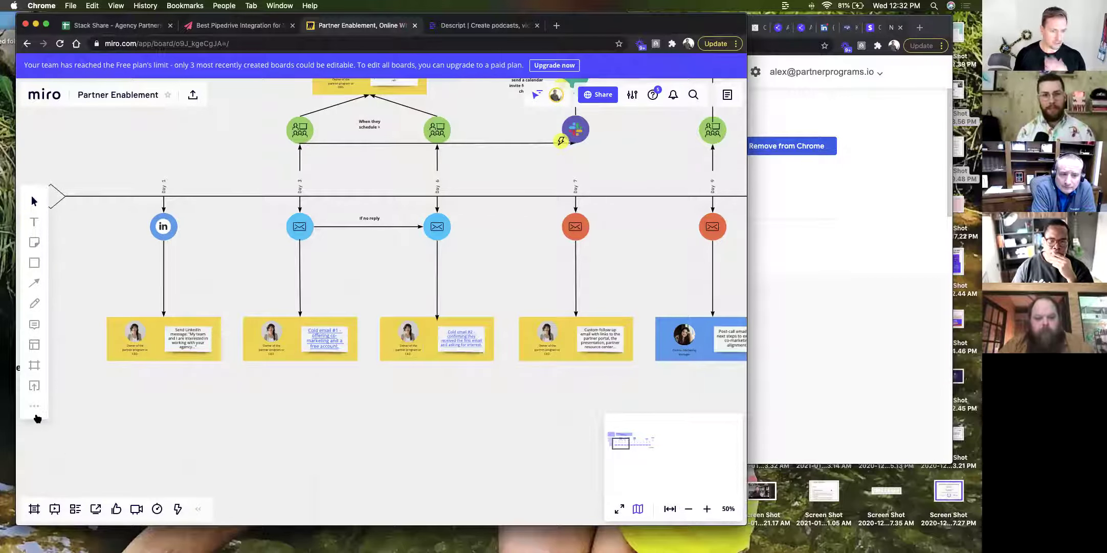
pyautogui.scroll(5, 394, 327)
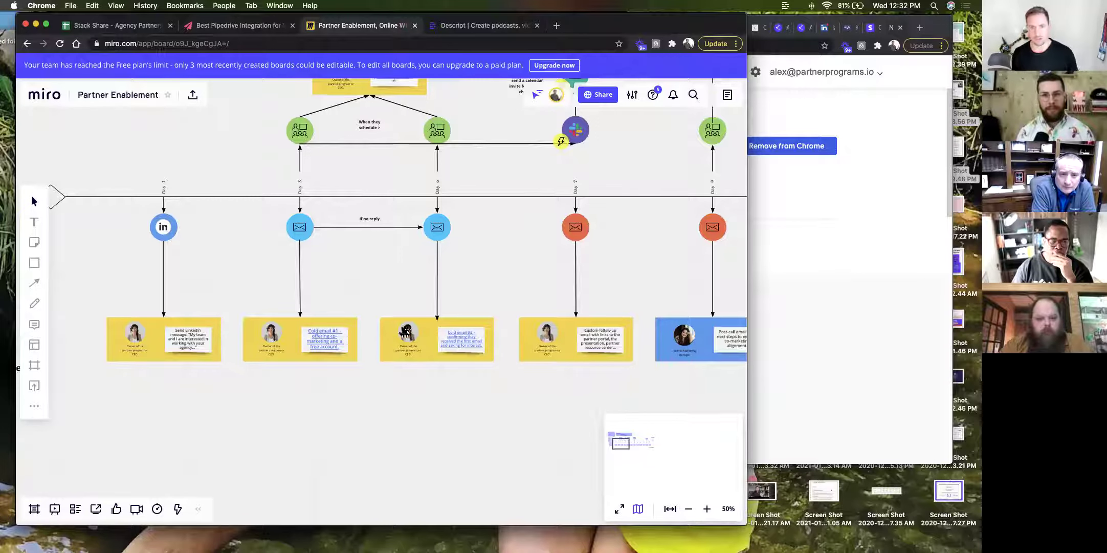
pyautogui.scroll(10, 409, 336)
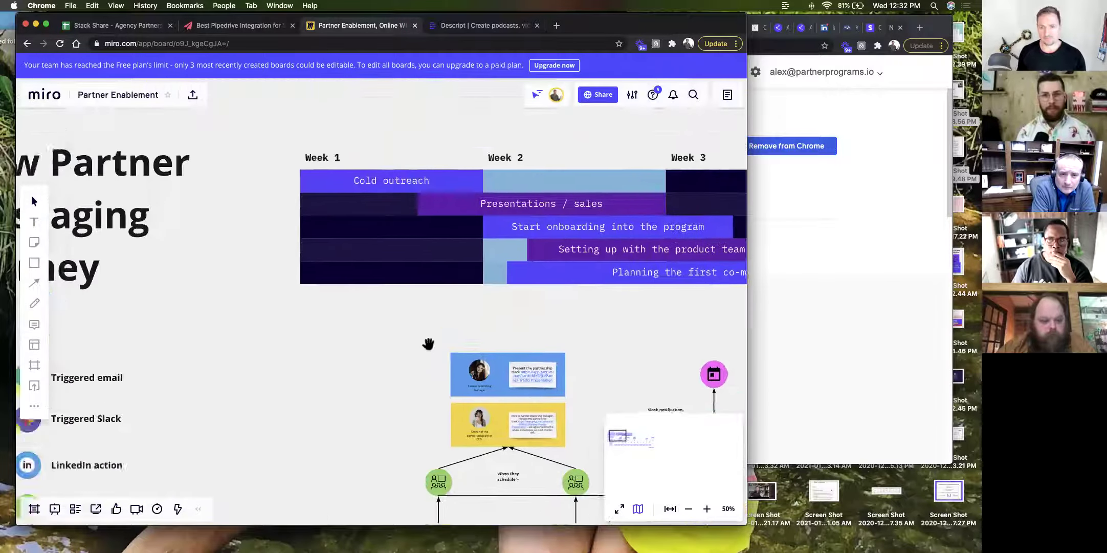
pyautogui.click(318, 294)
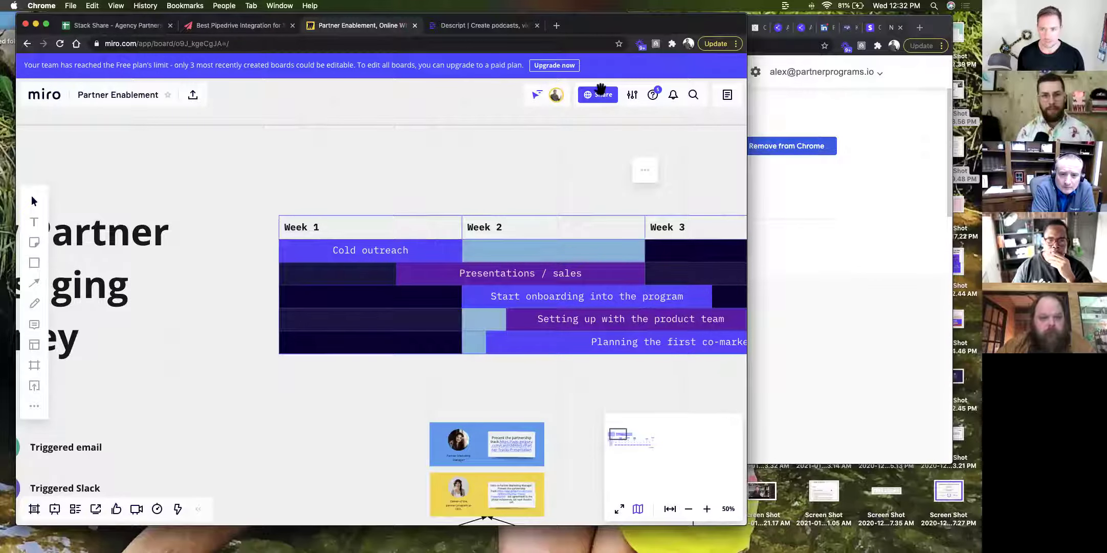
pyautogui.scroll(-10, 297, 293)
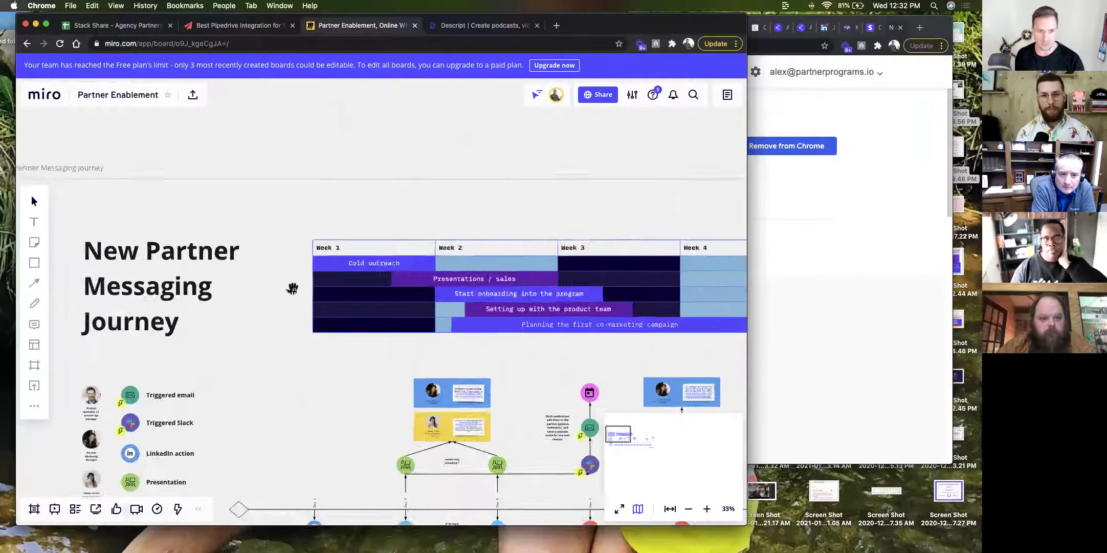
pyautogui.click(280, 242)
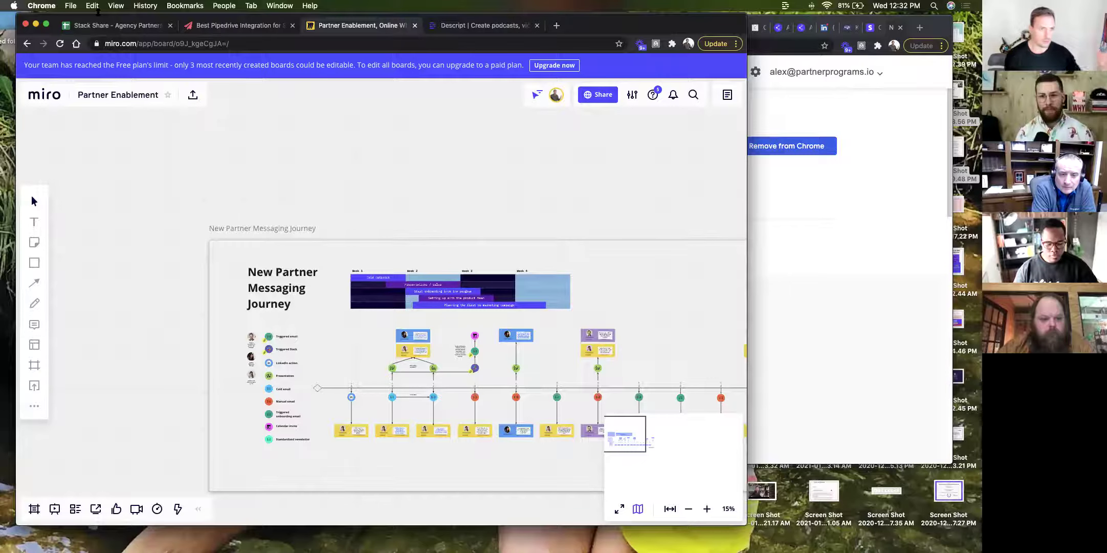
pyautogui.click(108, 27)
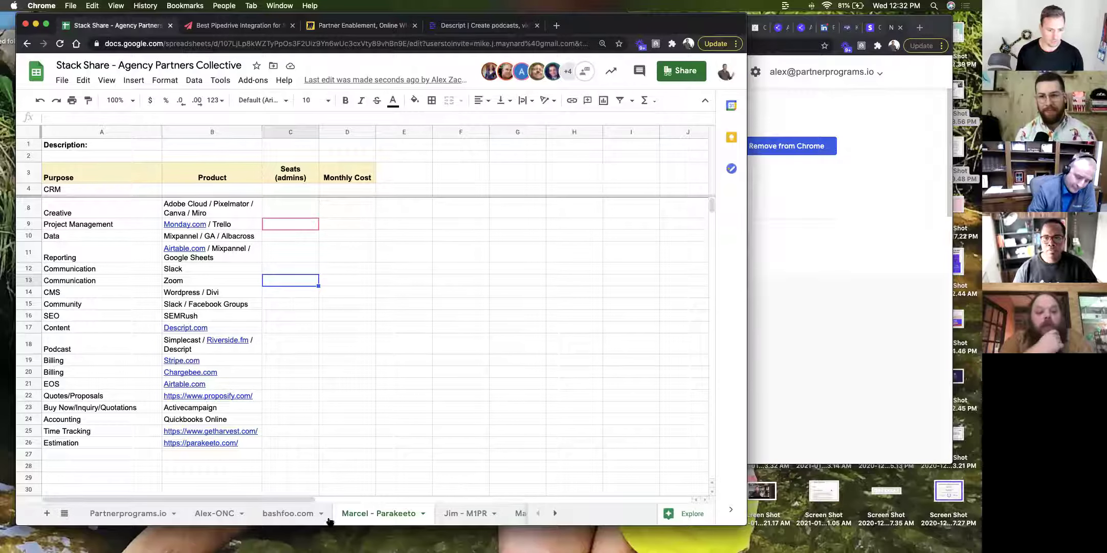
# Switch to the Marquis - Ditto sheet.
pyautogui.hscroll(2, 411, 513)
pyautogui.hscroll(2, 411, 513)
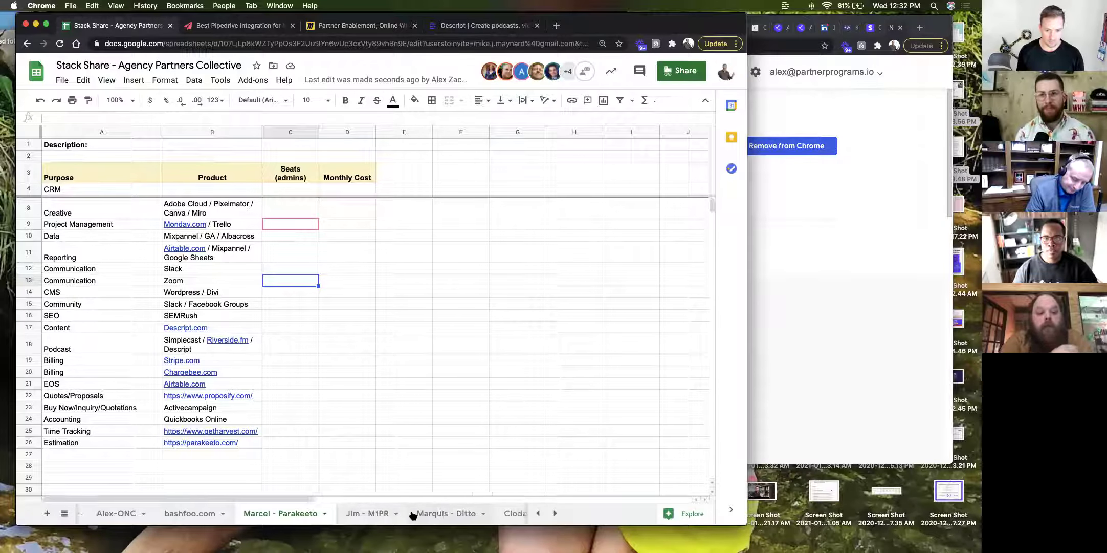
pyautogui.click(441, 513)
pyautogui.scroll(-2, 404, 439)
pyautogui.scroll(2, 404, 439)
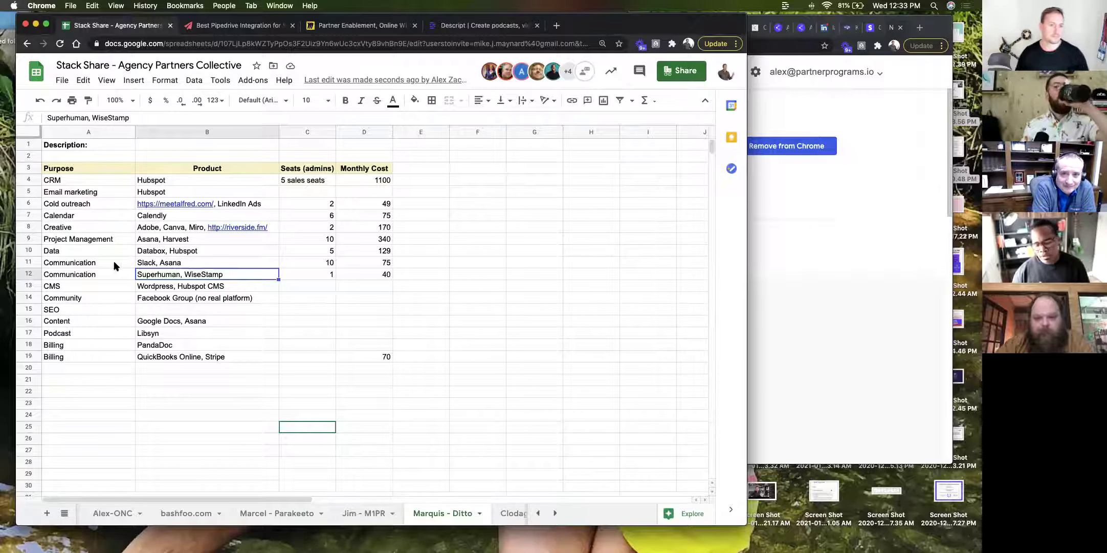
# Append .com to Superhuman in B12 and select Superhuman.com for copying.
pyautogui.doubleClick(177, 272)
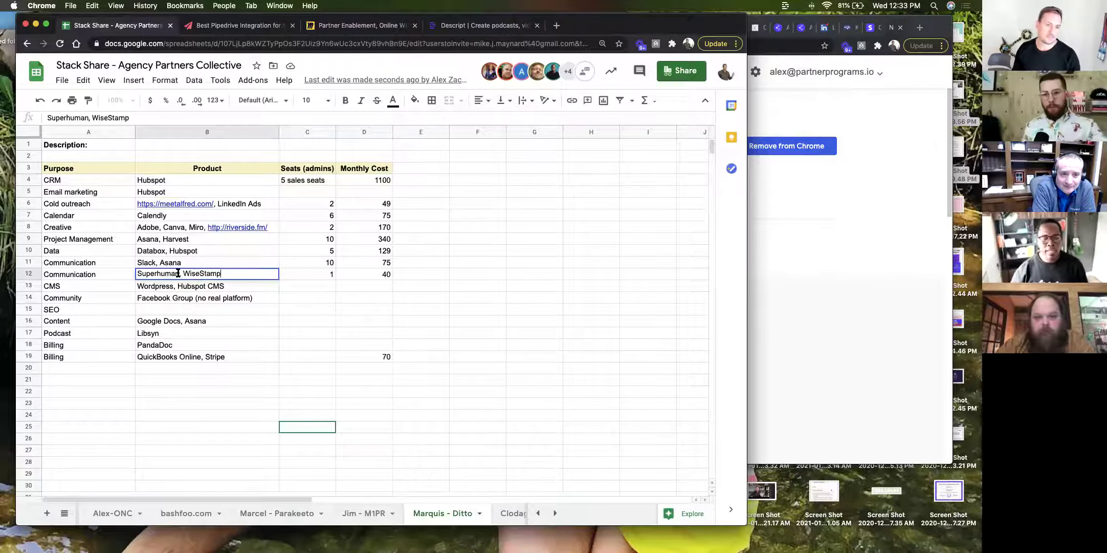
pyautogui.write('.com')
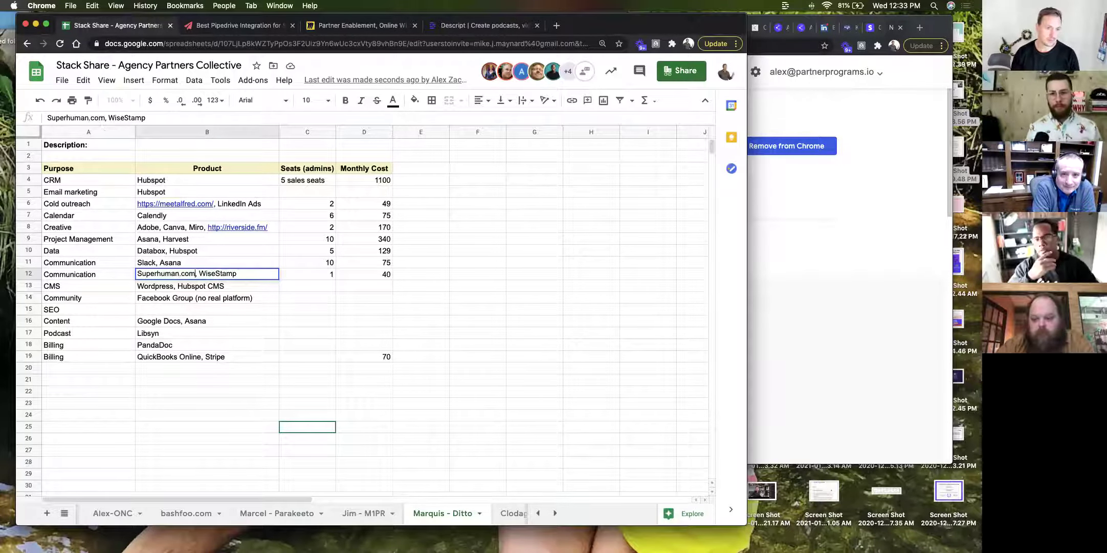
pyautogui.doubleClick(138, 272)
pyautogui.press('super+c')
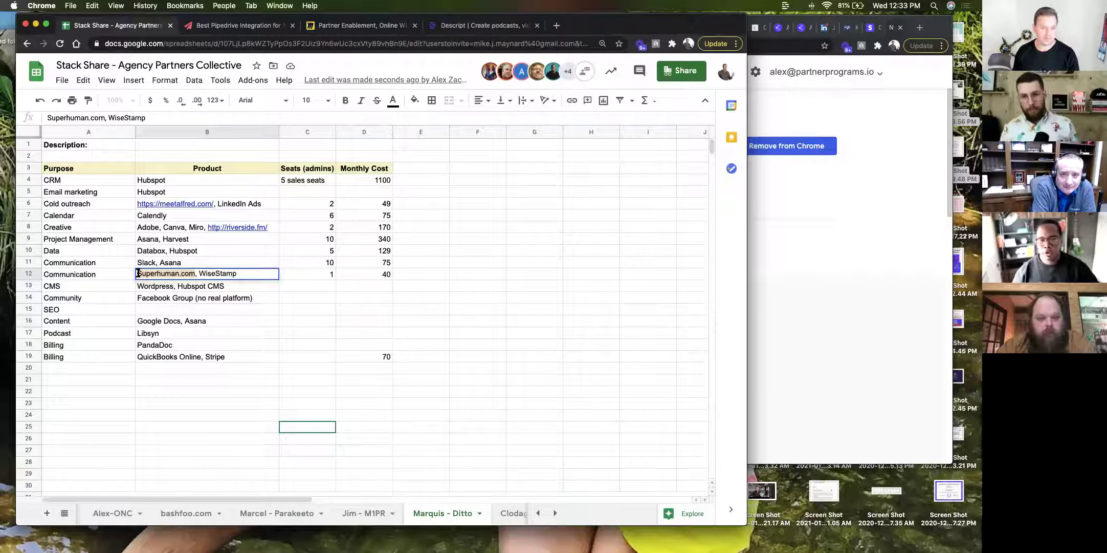
pyautogui.click(207, 25)
# Load superhuman.com in the browser by pasting Superhuman.com as the address.
pyautogui.click(206, 44)
pyautogui.press('super+v')
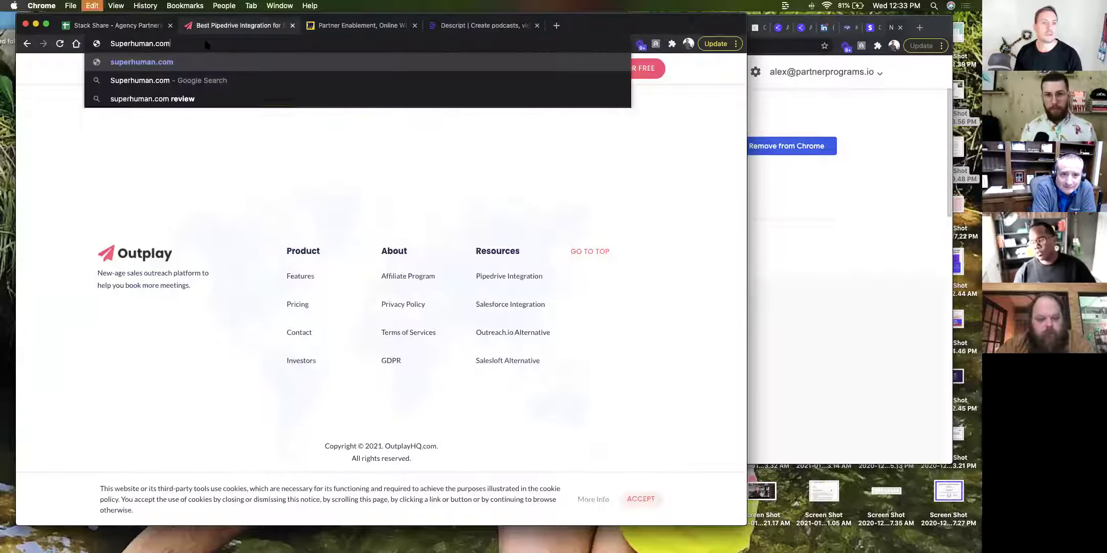
pyautogui.press('Return')
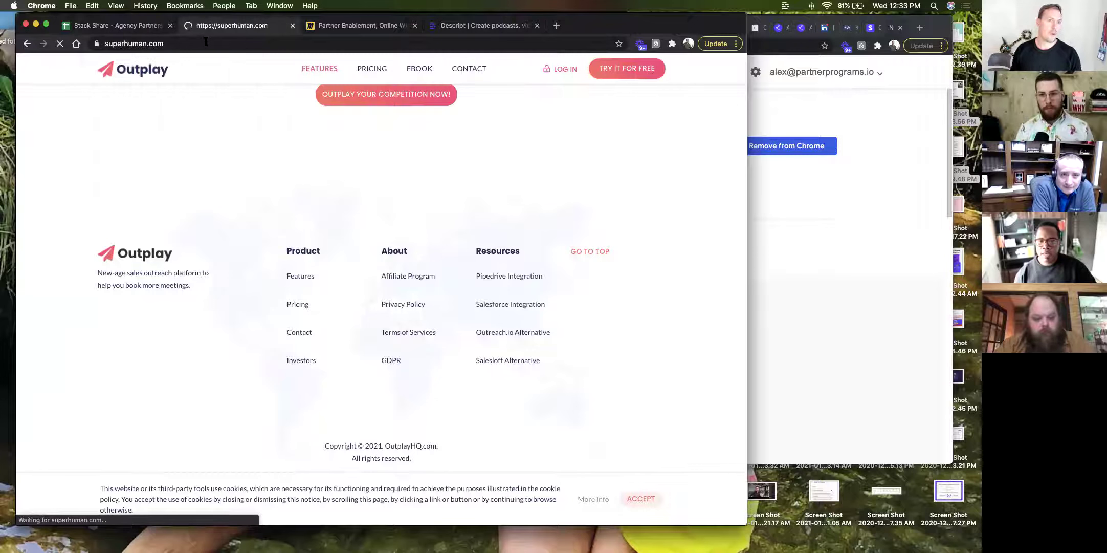
pyautogui.click(206, 44)
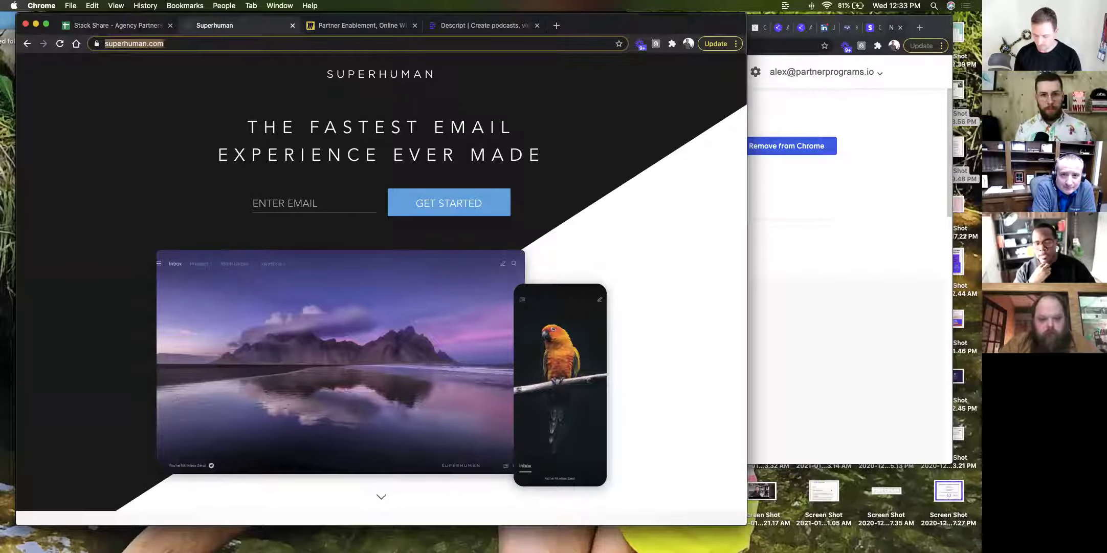
# Scroll through the superhuman.com homepage, then return to the Stack Share spreadsheet.
pyautogui.scroll(-3, 136, 226)
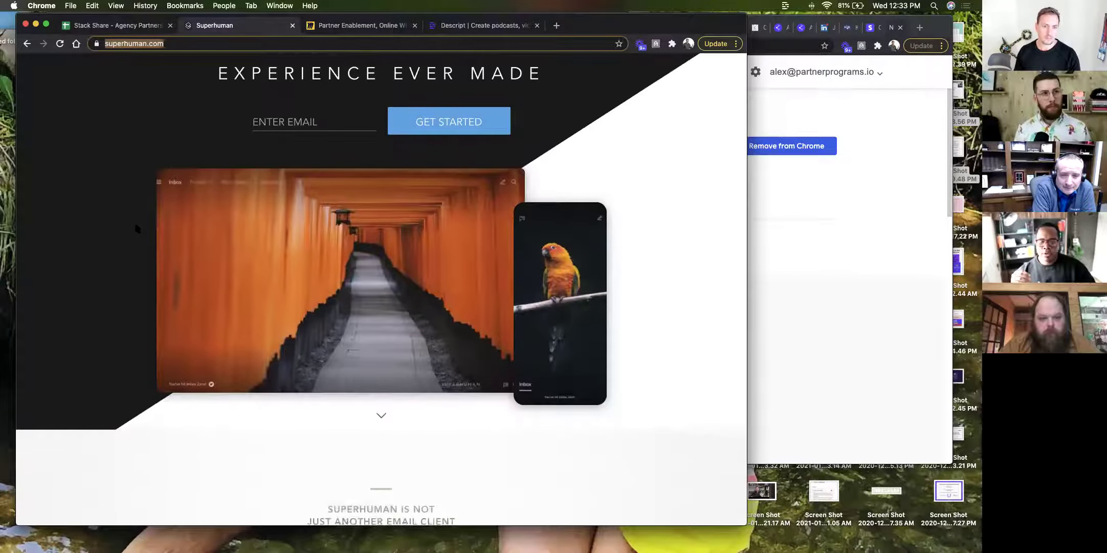
pyautogui.scroll(-10, 135, 227)
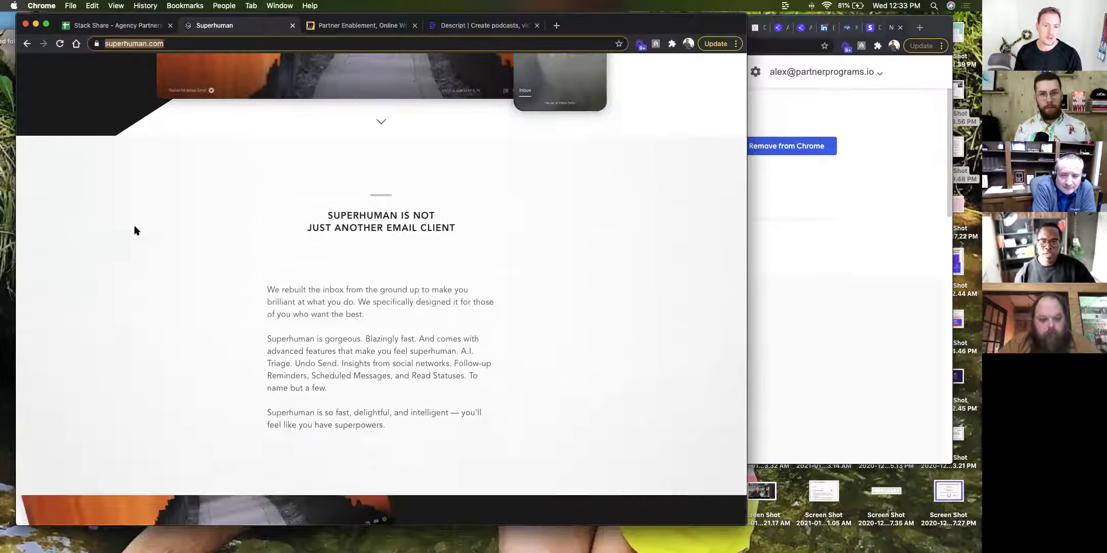
pyautogui.scroll(-8, 134, 228)
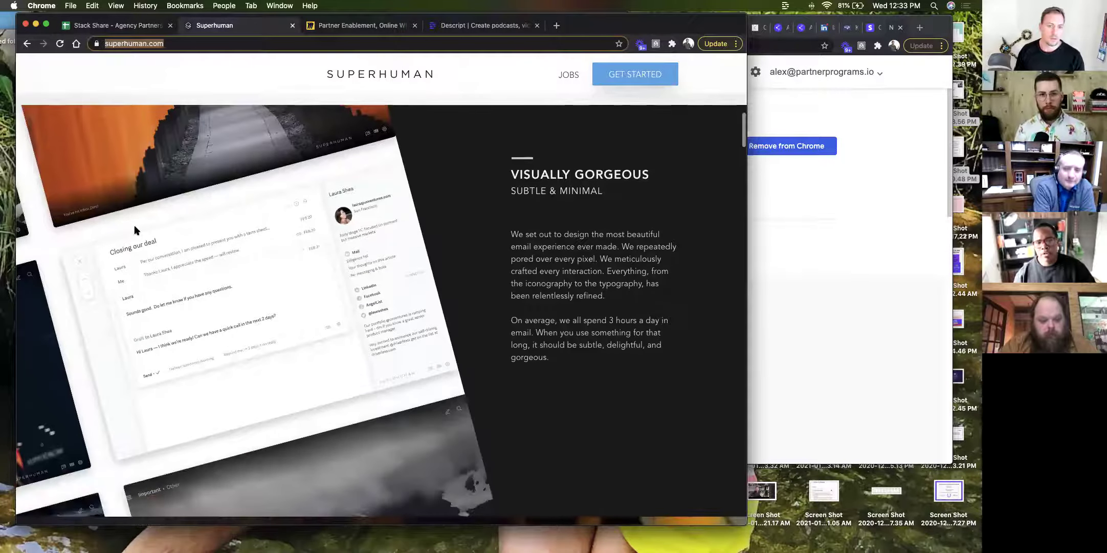
pyautogui.scroll(-2, 134, 225)
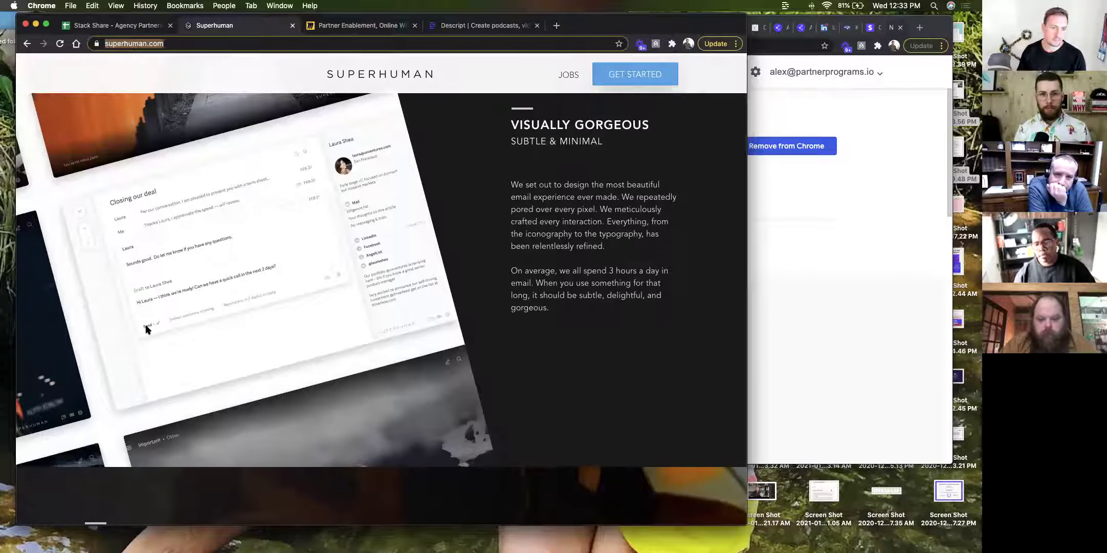
pyautogui.scroll(-12, 706, 320)
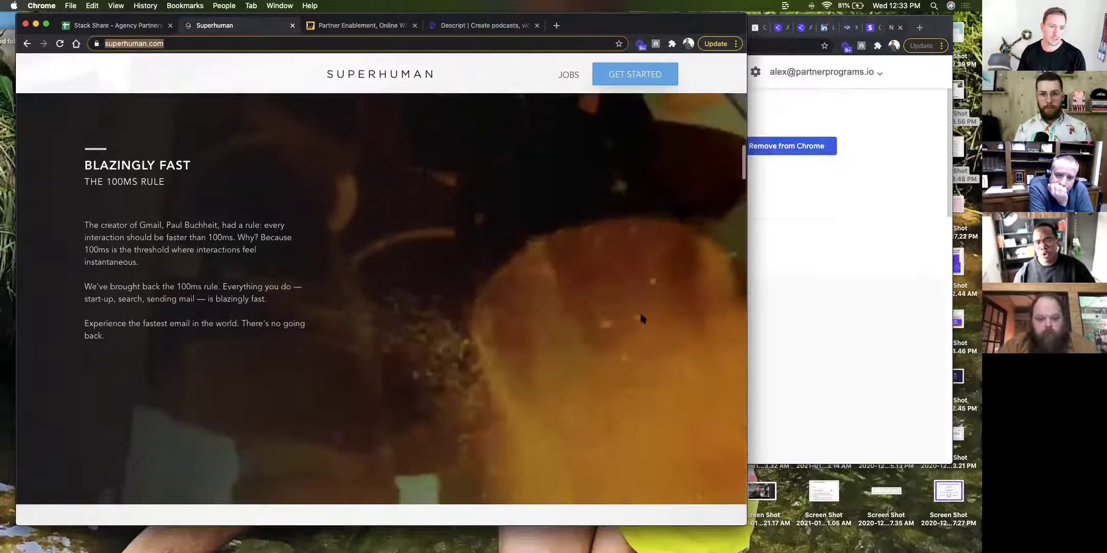
pyautogui.scroll(-12, 632, 308)
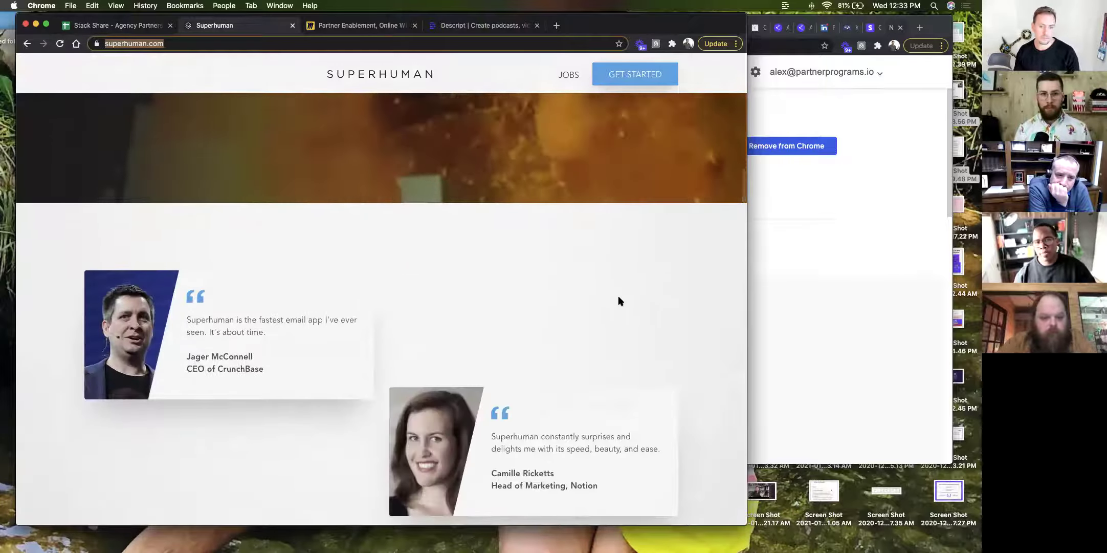
pyautogui.scroll(-20, 618, 300)
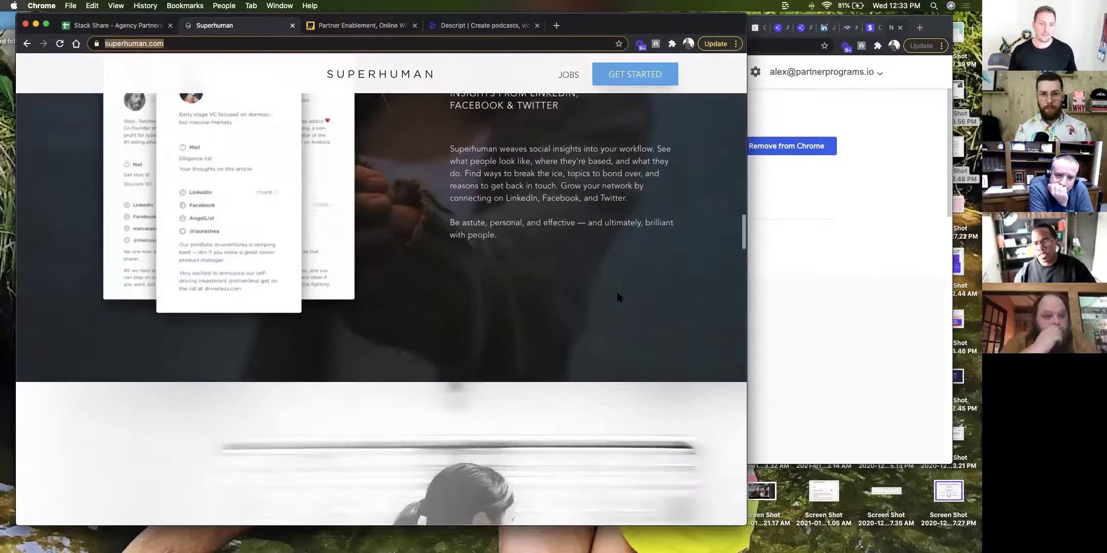
pyautogui.scroll(-5, 619, 296)
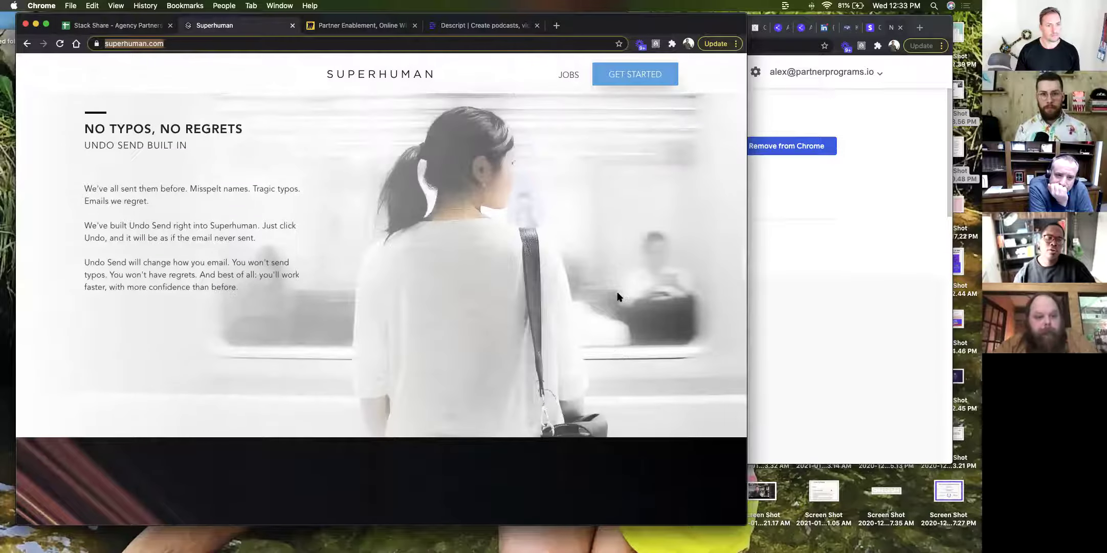
pyautogui.scroll(-8, 619, 297)
pyautogui.scroll(-20, 616, 288)
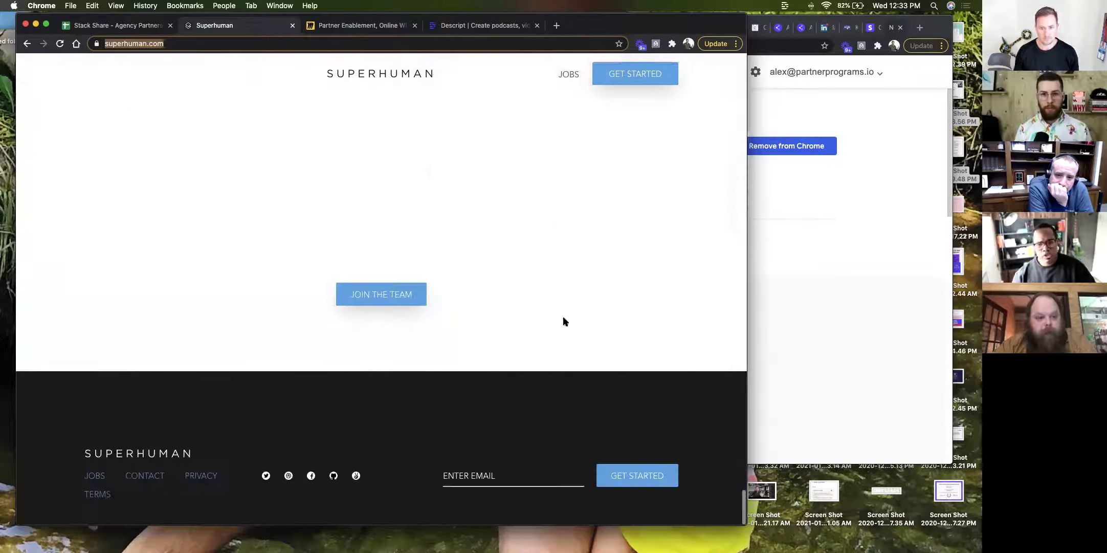
pyautogui.scroll(10, 251, 365)
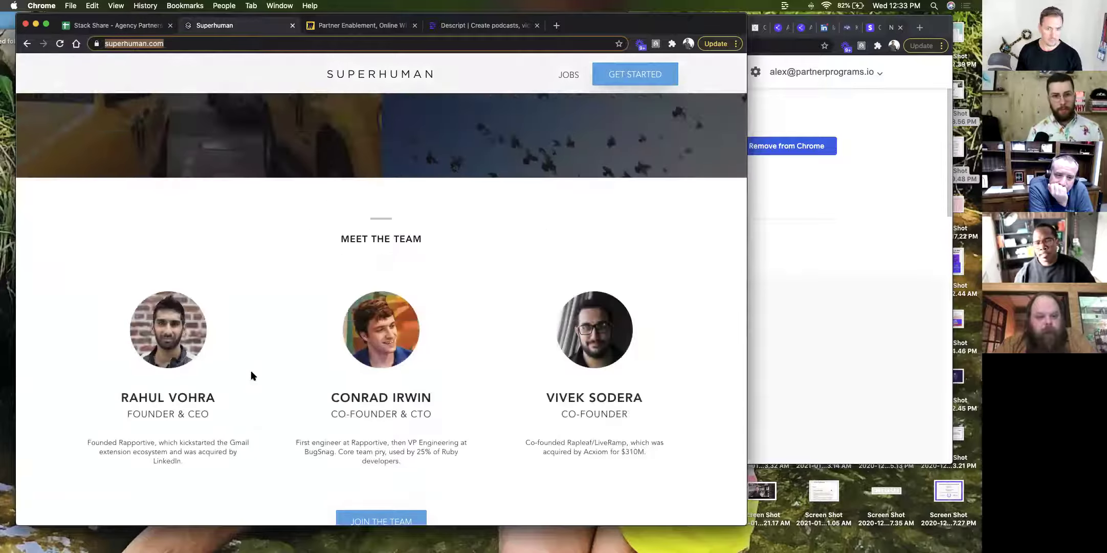
pyautogui.scroll(8, 251, 377)
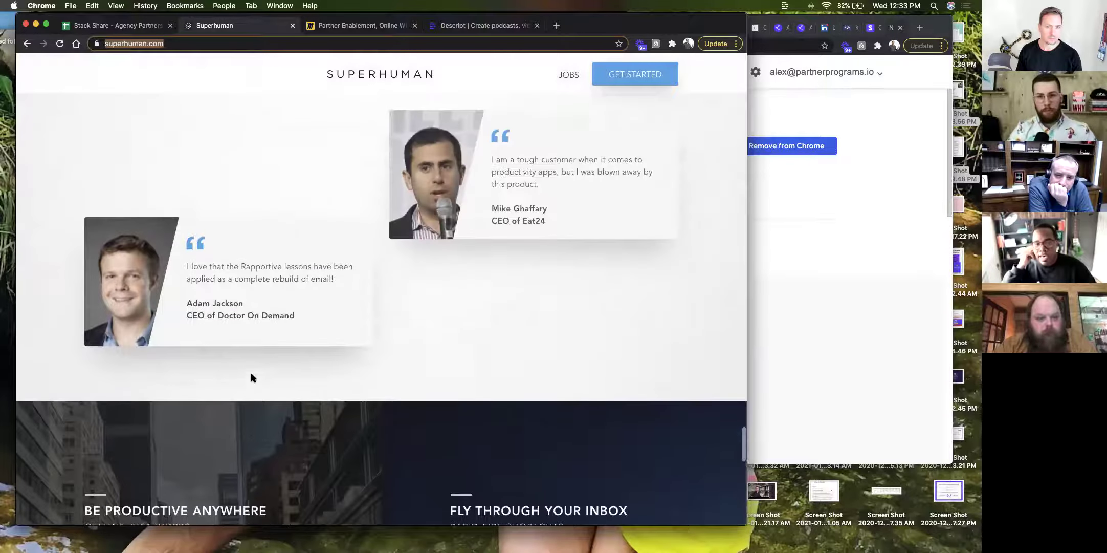
pyautogui.scroll(5, 252, 377)
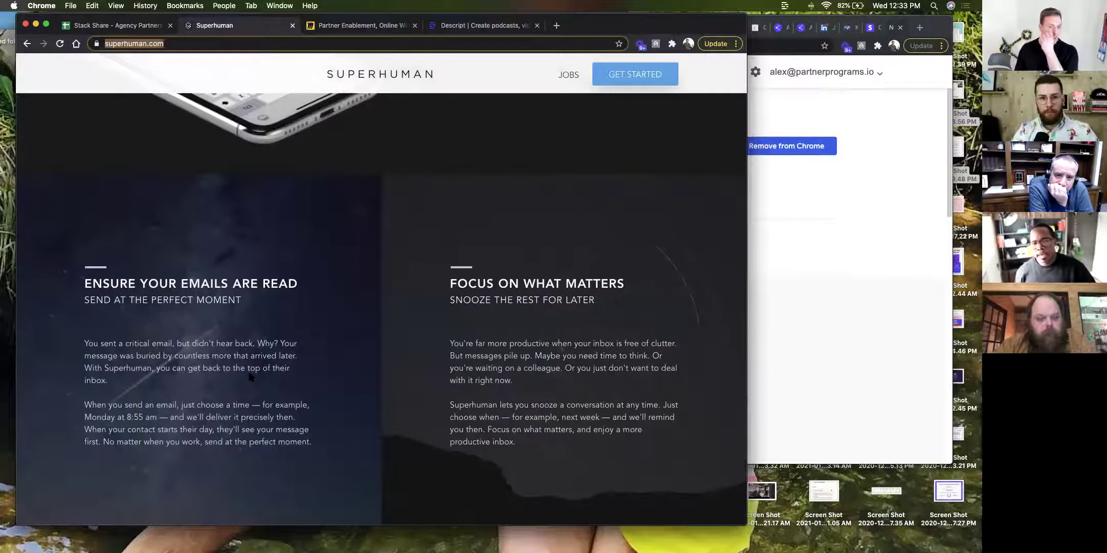
pyautogui.scroll(5, 250, 376)
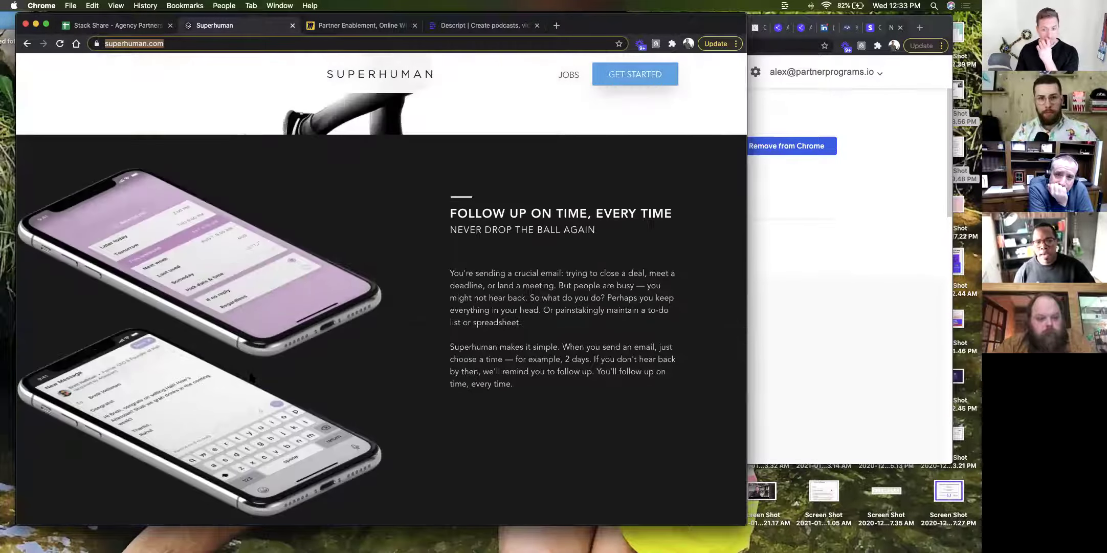
pyautogui.scroll(5, 440, 407)
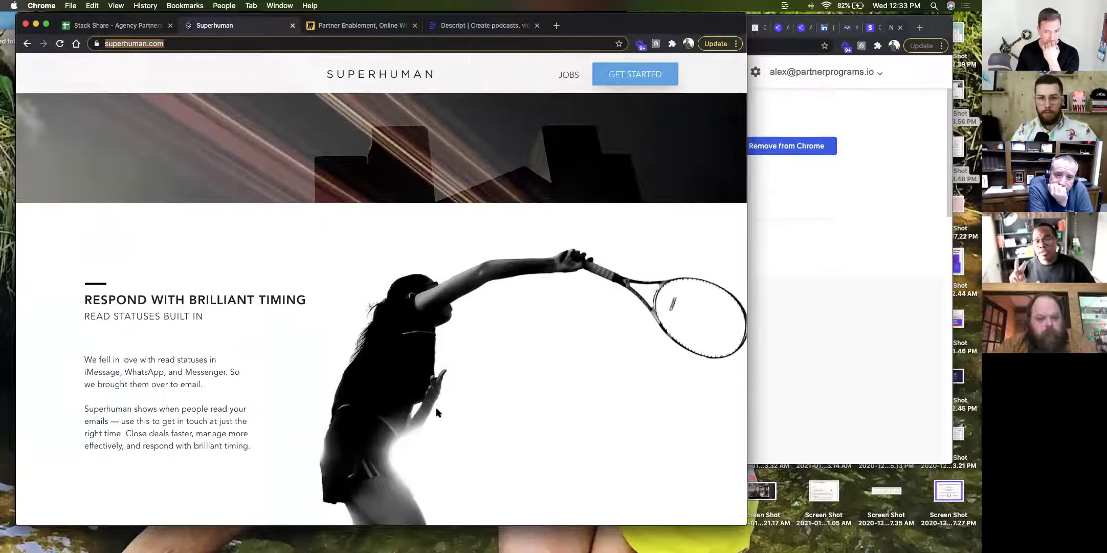
pyautogui.scroll(5, 437, 412)
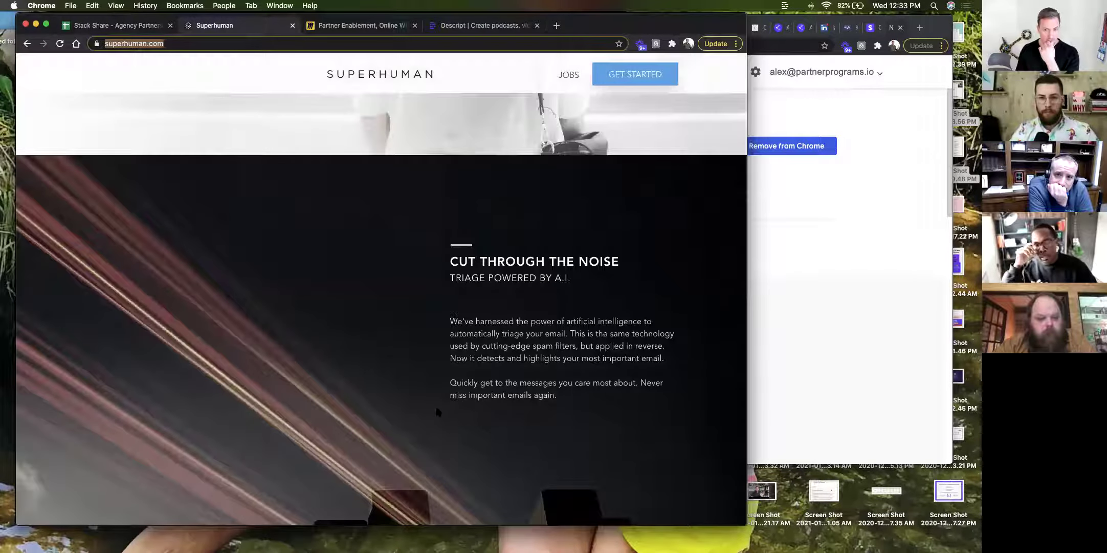
pyautogui.scroll(6, 334, 386)
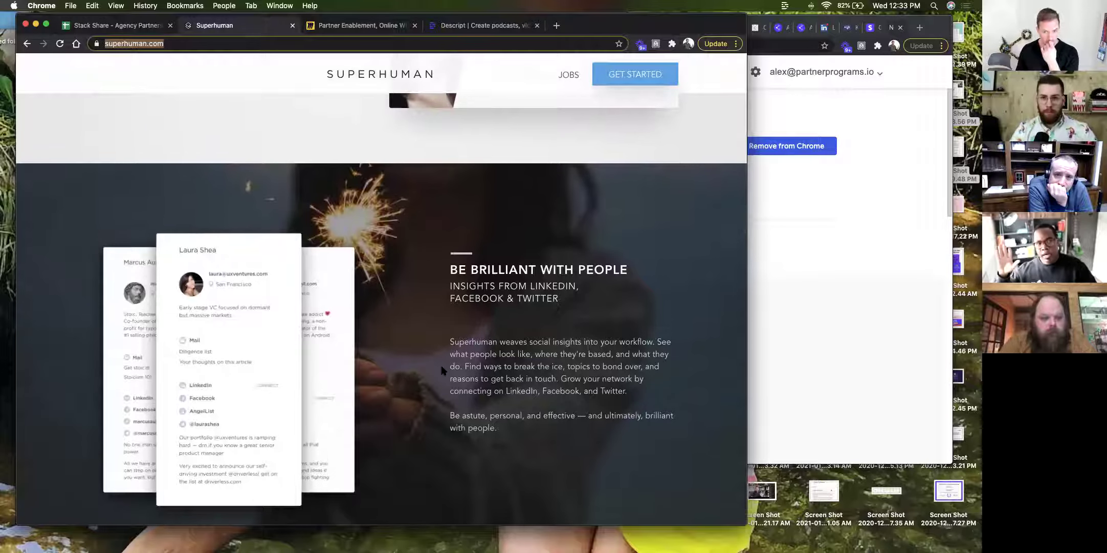
pyautogui.scroll(5, 443, 369)
pyautogui.scroll(5, 443, 369)
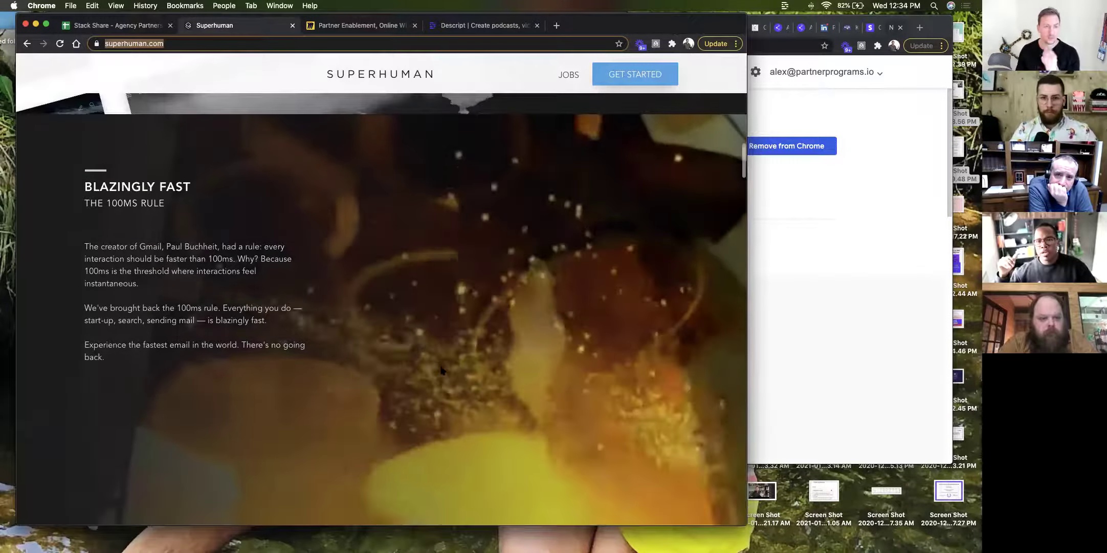
pyautogui.scroll(5, 417, 384)
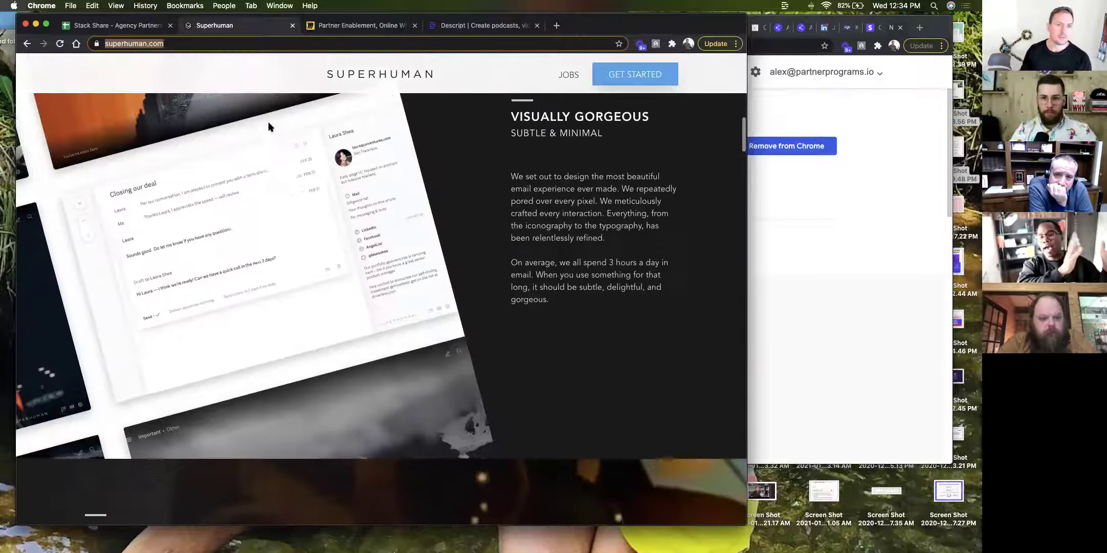
pyautogui.click(125, 24)
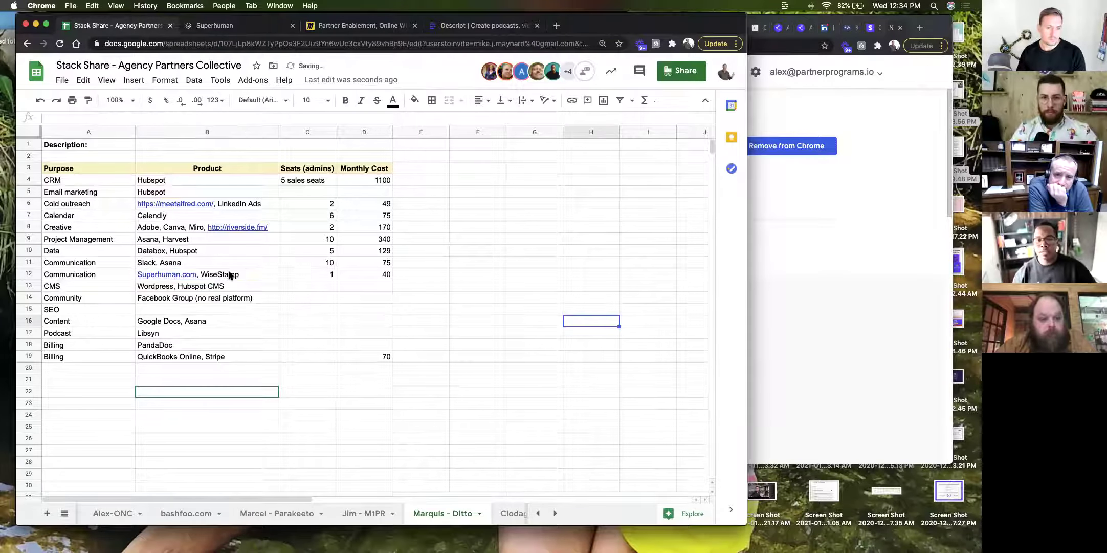
# Copy WiseStamp from B12 and run a web search for it in the other window.
pyautogui.doubleClick(203, 274)
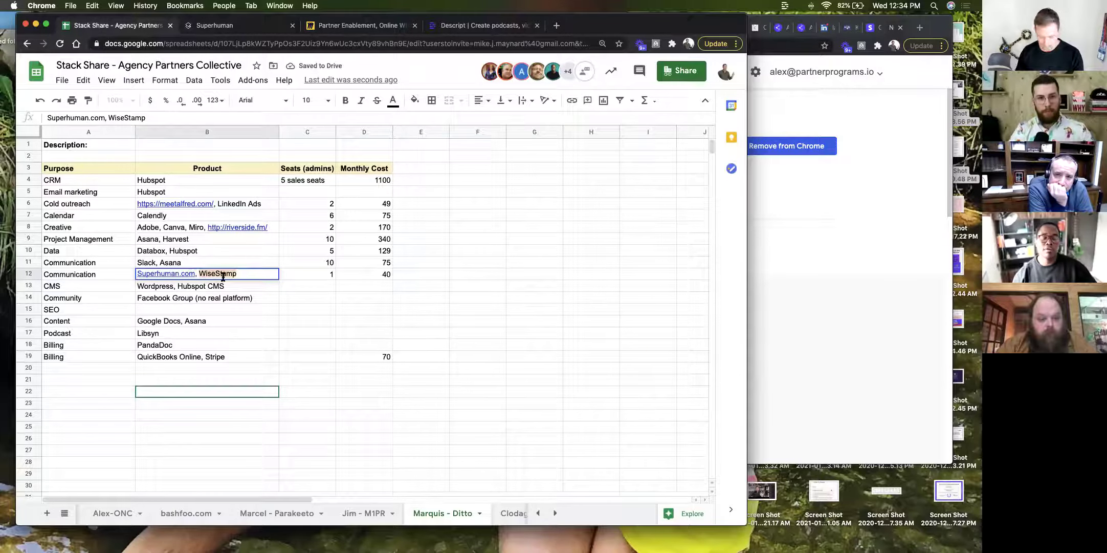
pyautogui.click(863, 276)
pyautogui.press('super+l')
pyautogui.write('WiseStamp')
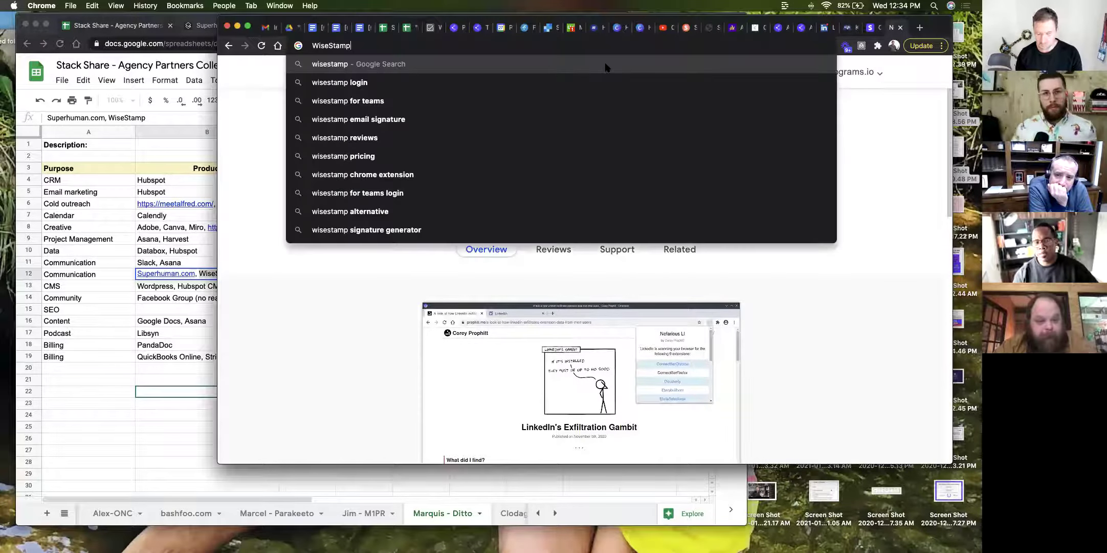
pyautogui.press('Return')
pyautogui.scroll(-2, 394, 378)
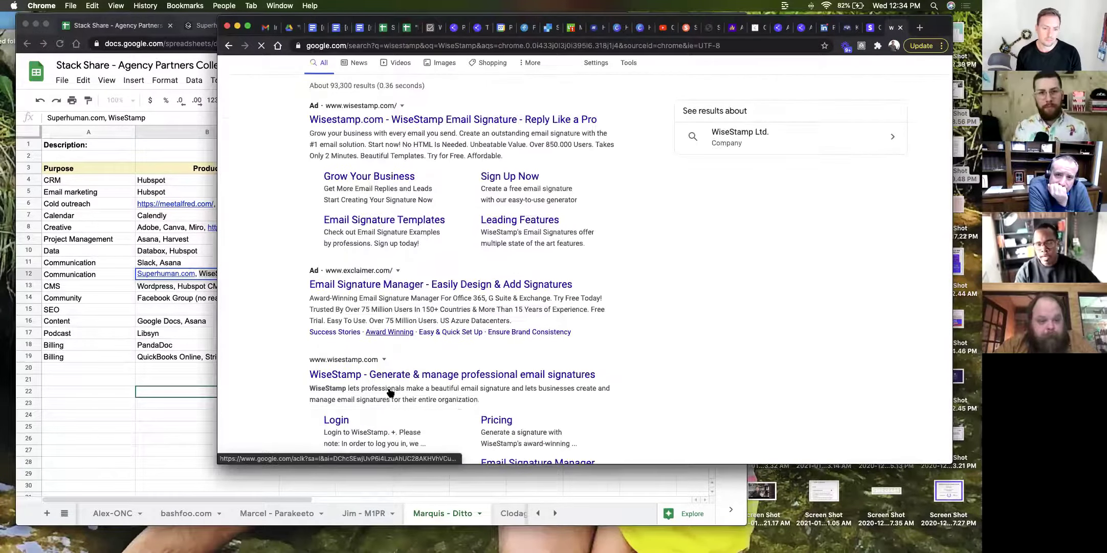
# Open the official wisestamp.com site from the results and copy its address.
pyautogui.click(368, 284)
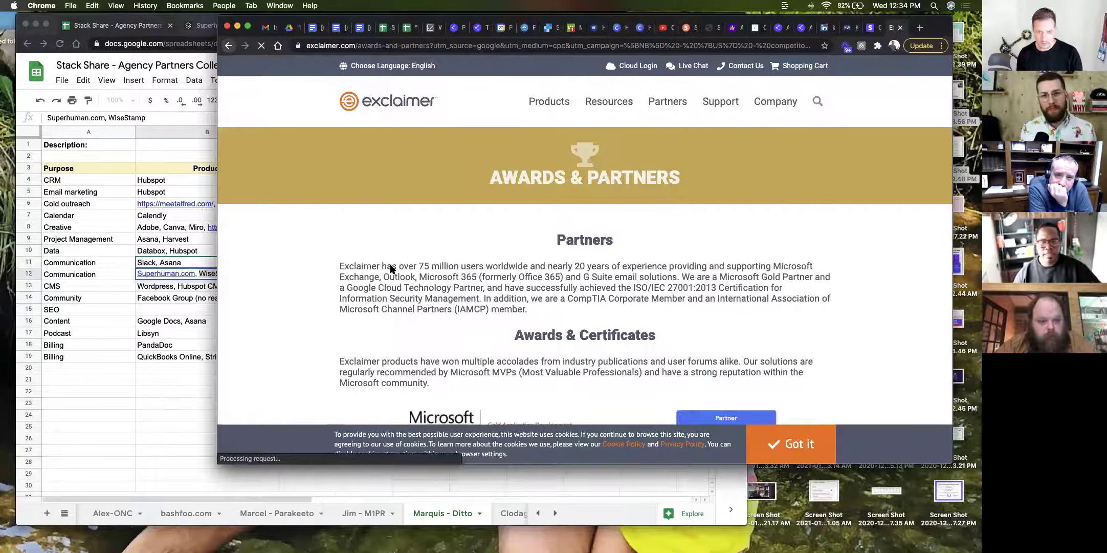
pyautogui.press('super+bracketleft')
pyautogui.scroll(-3, 418, 256)
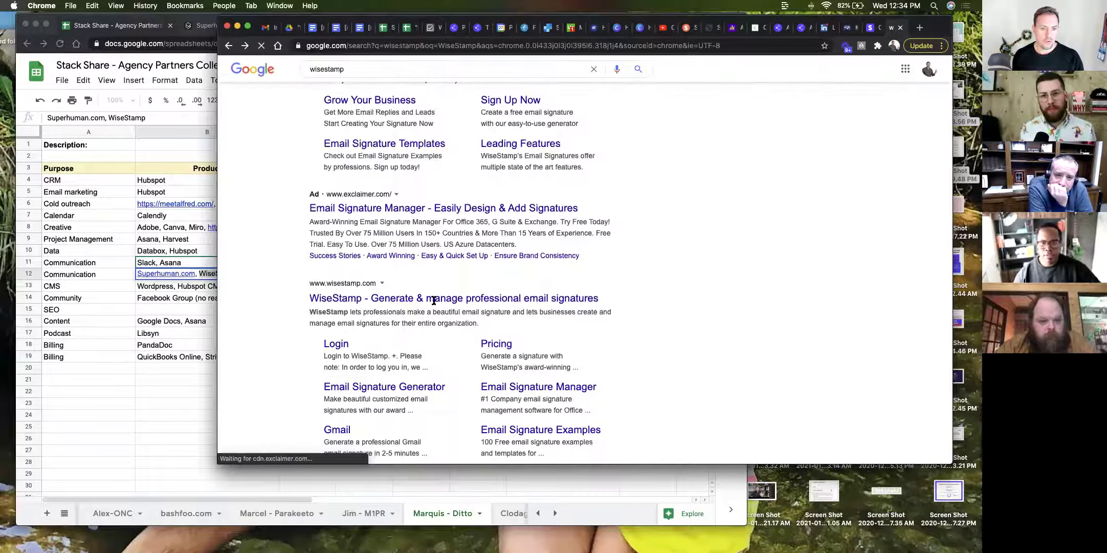
pyautogui.click(425, 299)
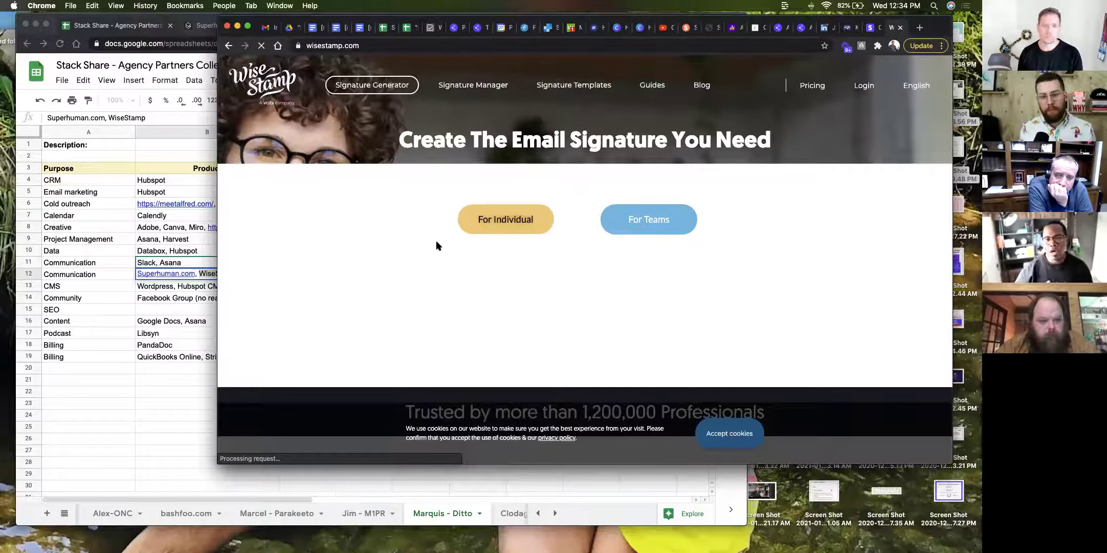
pyautogui.click(360, 47)
pyautogui.press('super+c')
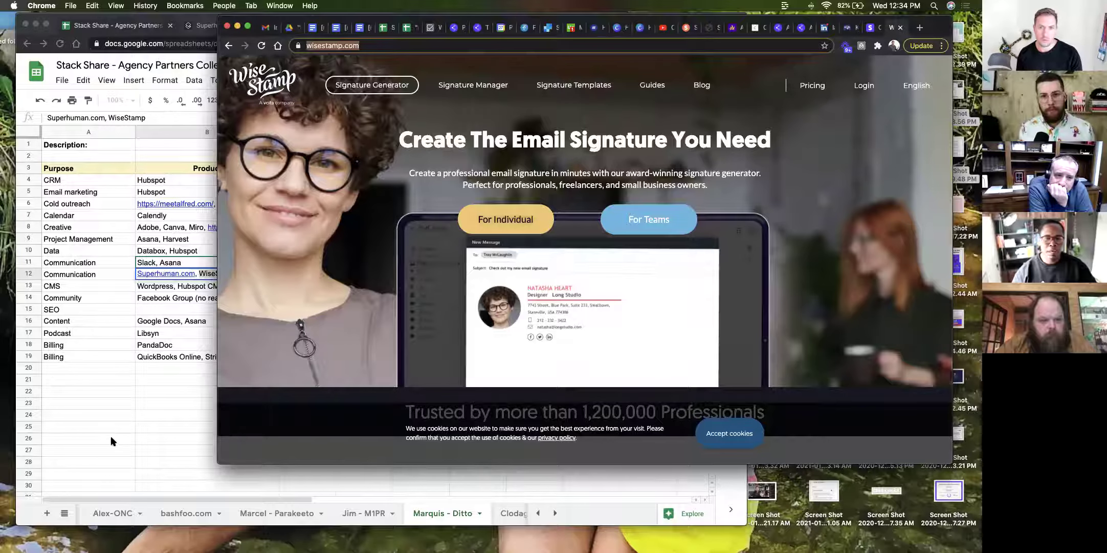
pyautogui.click(162, 280)
pyautogui.doubleClick(223, 273)
pyautogui.press('super+v')
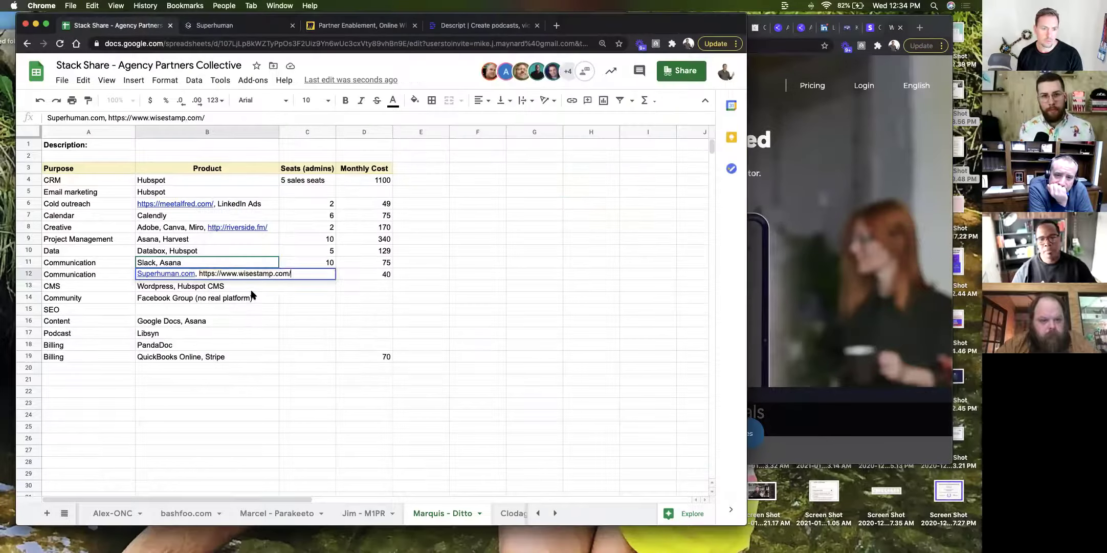
pyautogui.click(500, 348)
pyautogui.moveTo(335, 134); pyautogui.dragTo(329, 134)
pyautogui.click(527, 288)
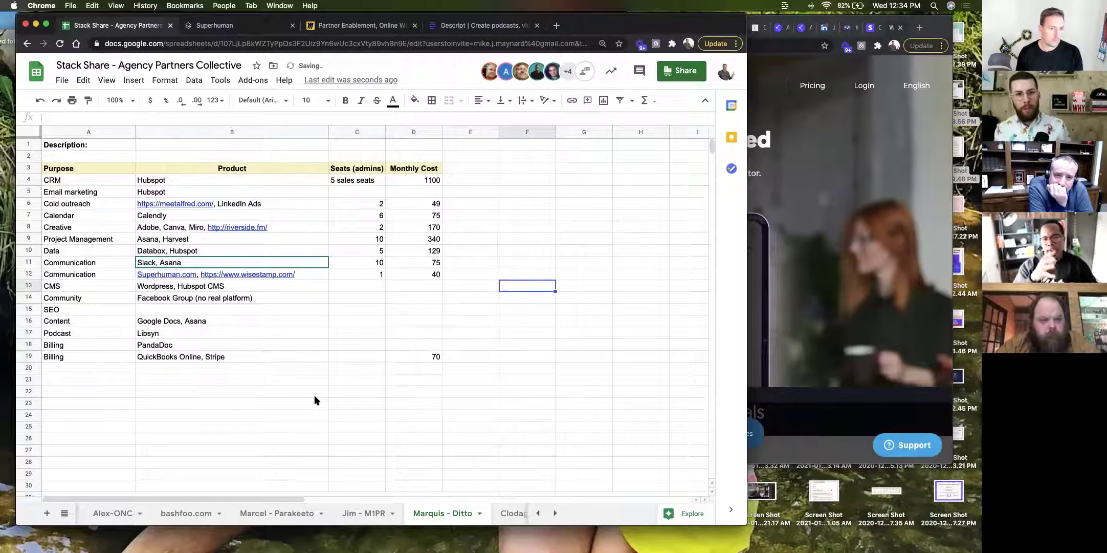
pyautogui.click(214, 320)
pyautogui.doubleClick(200, 333)
pyautogui.press('super+c')
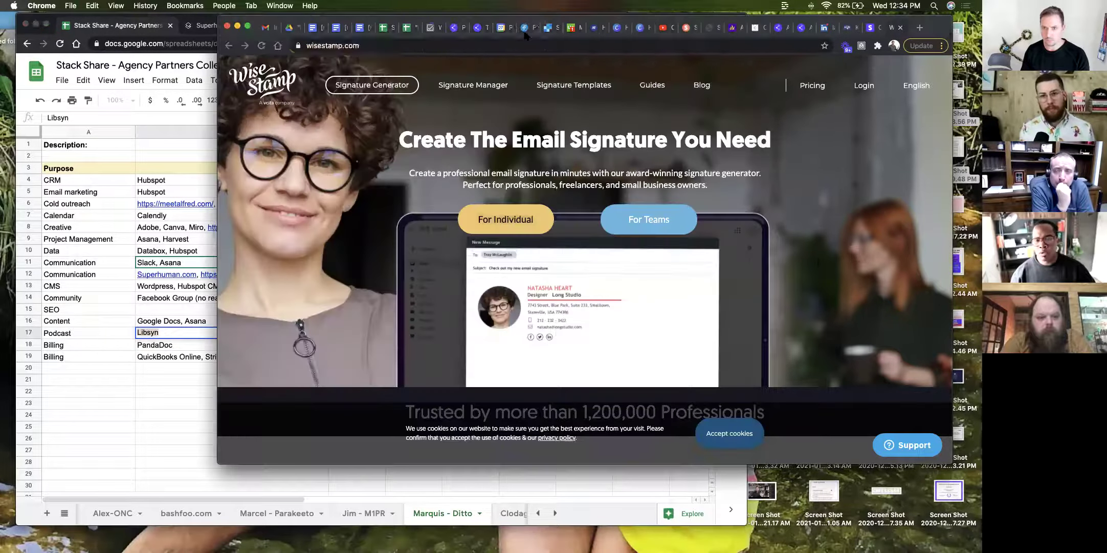
pyautogui.press('super+grave')
pyautogui.press('super+v')
pyautogui.press('Return')
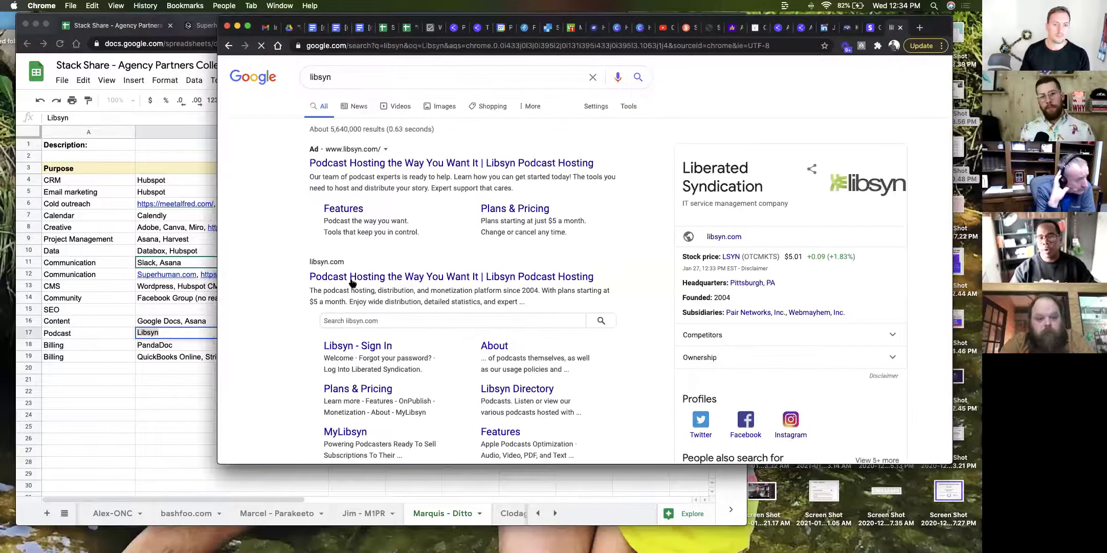
pyautogui.click(353, 282)
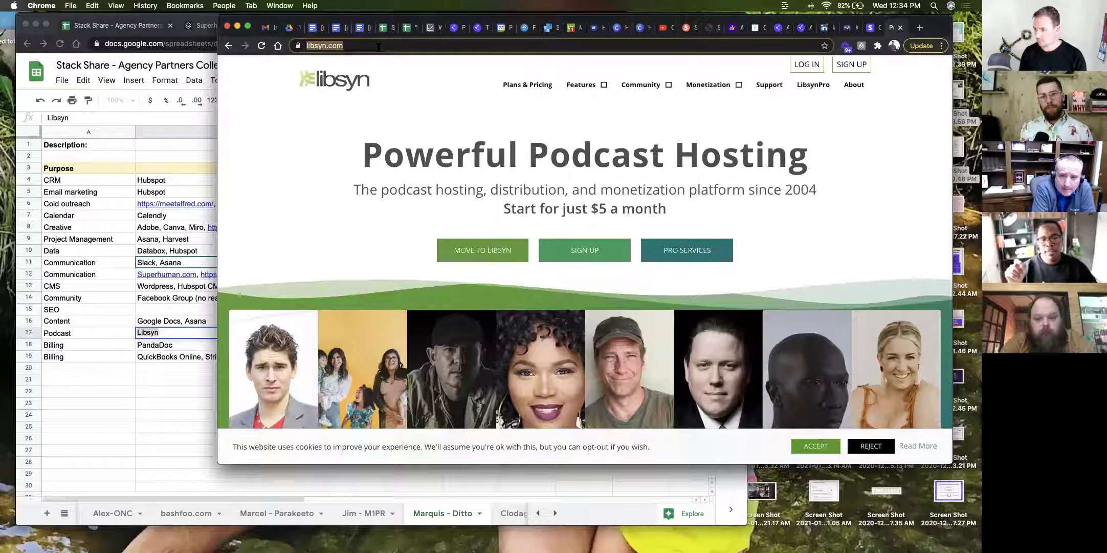
pyautogui.click(156, 389)
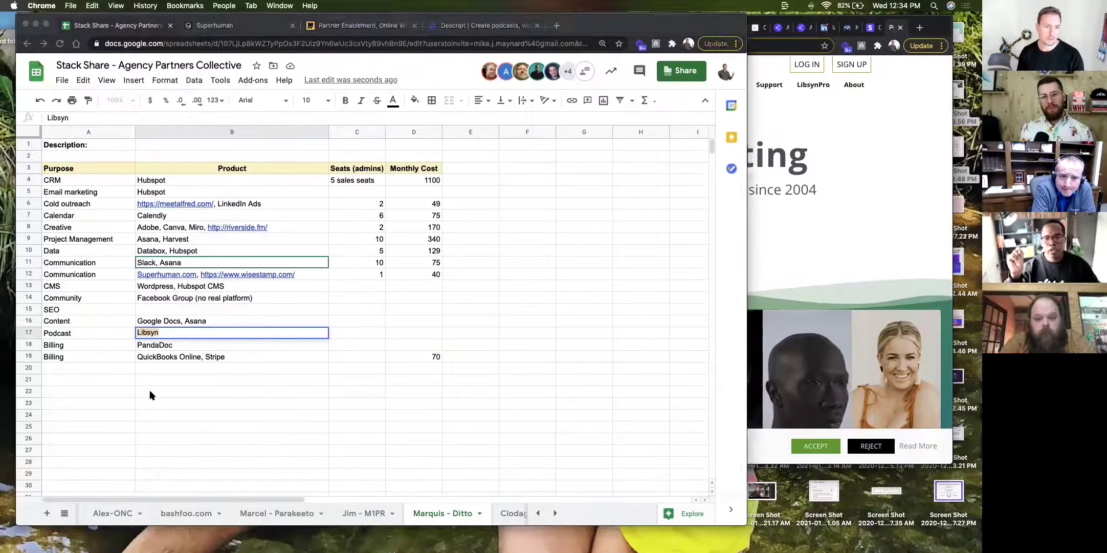
pyautogui.press('super+v')
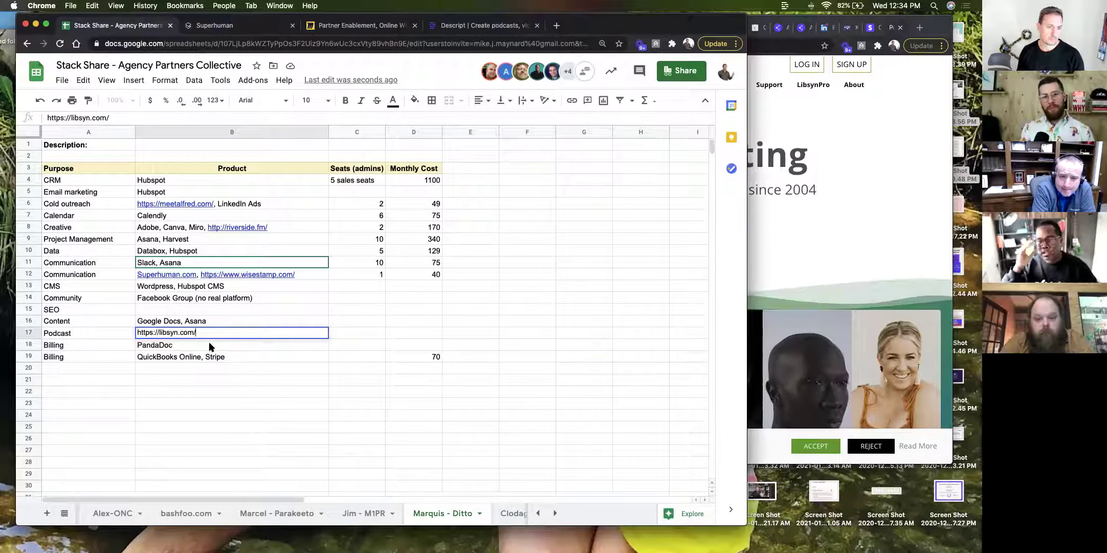
pyautogui.press('Return')
pyautogui.write('.com')
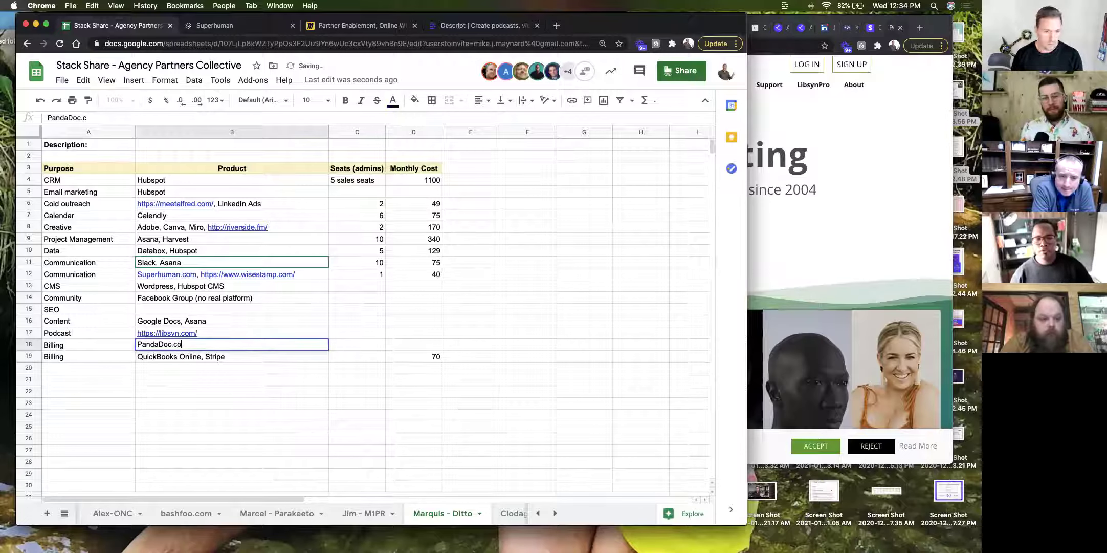
pyautogui.click(274, 364)
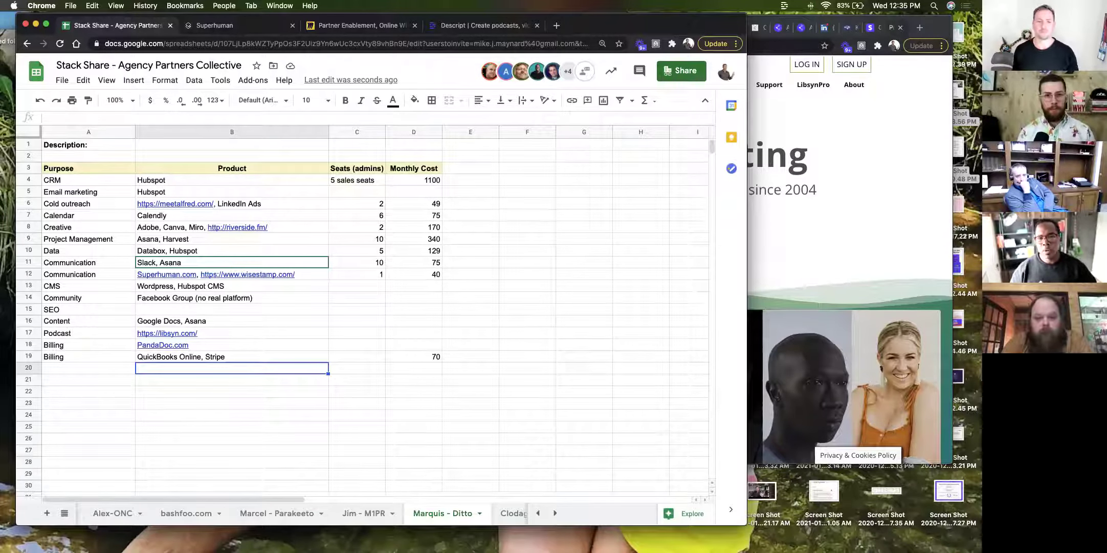
# Review the Asana, Harvest, Calendly and Facebook Group entries, then widen the Chrome window.
pyautogui.click(203, 241)
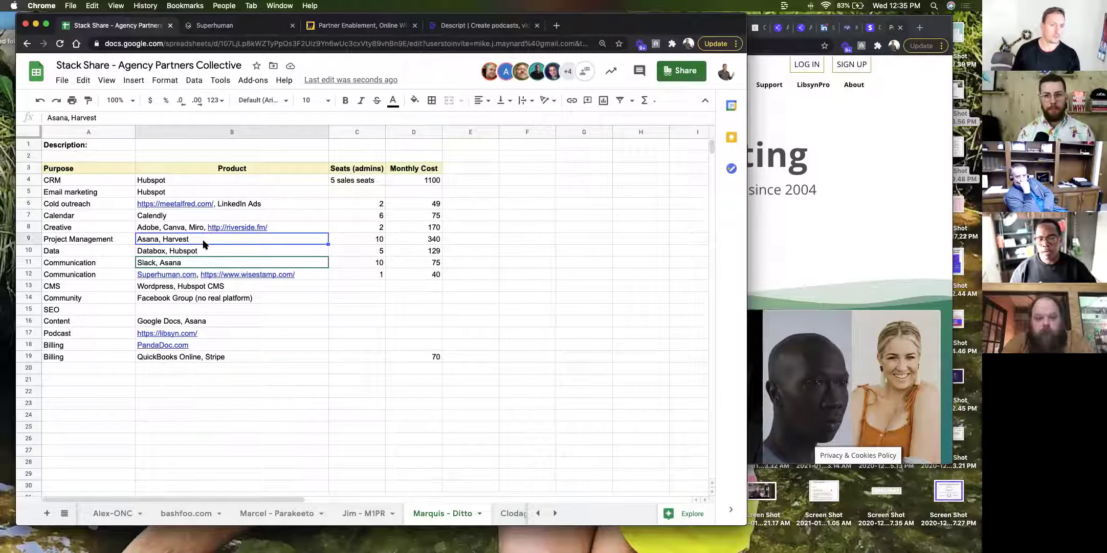
pyautogui.click(150, 215)
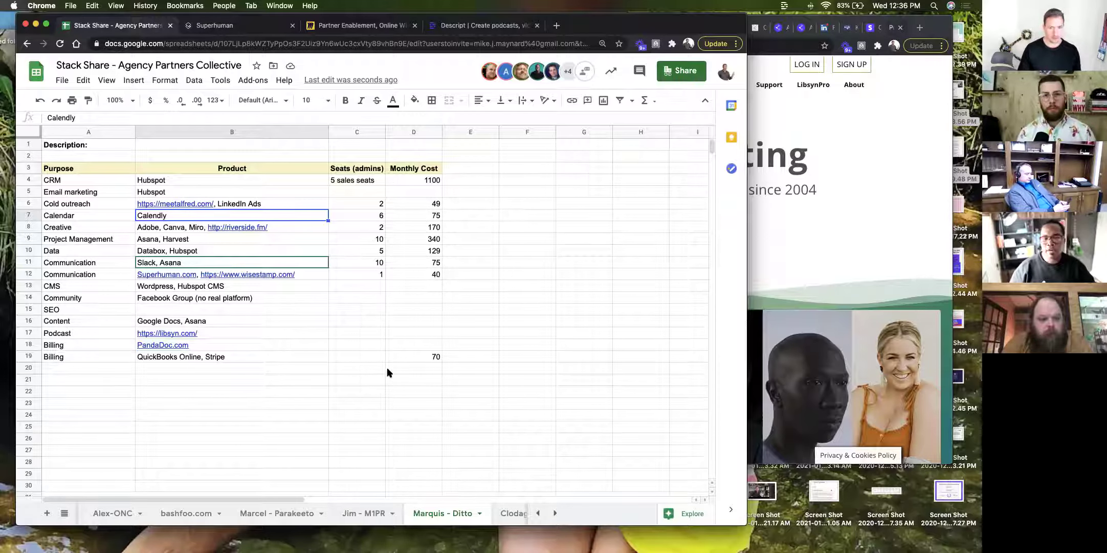
pyautogui.click(216, 297)
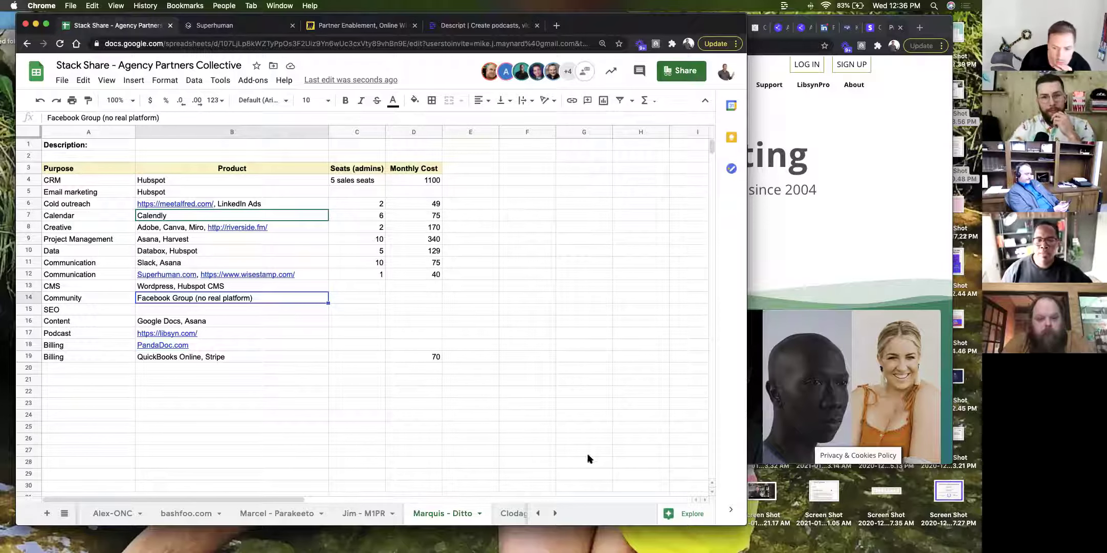
pyautogui.moveTo(747, 452); pyautogui.dragTo(981, 453)
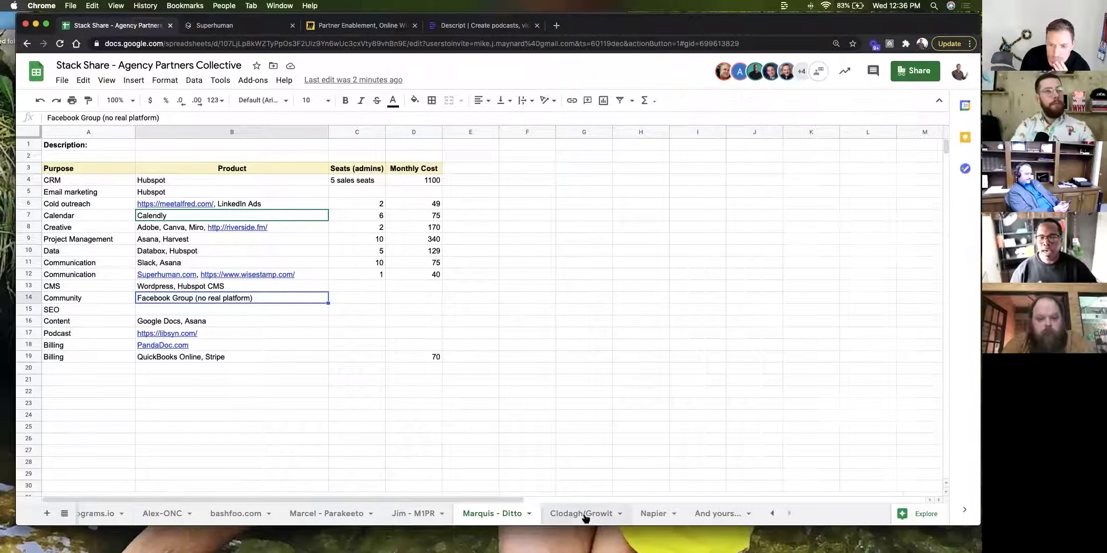